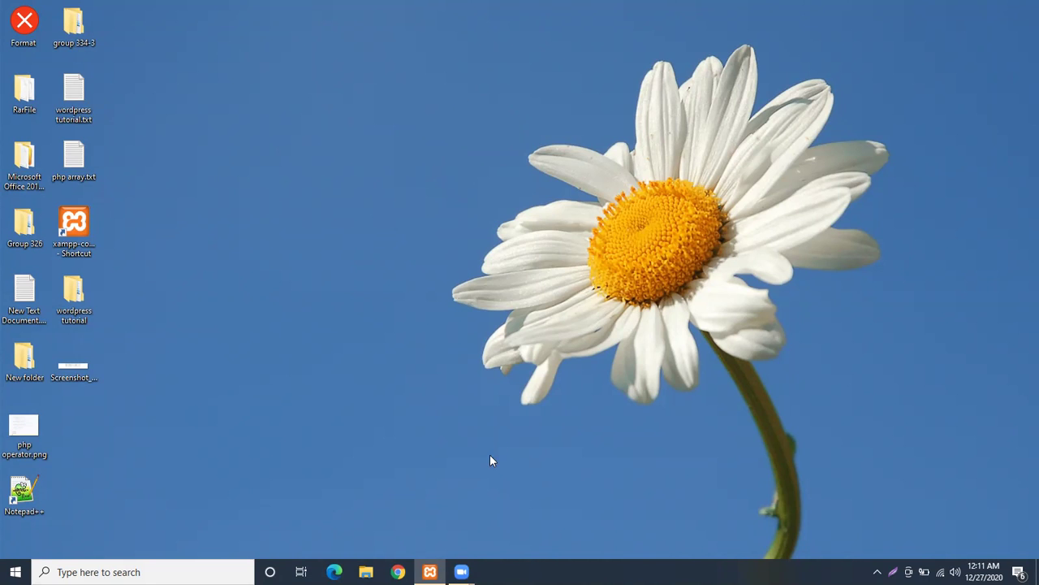
# - Bring up the XAMPP Control Panel, start the Apache and MySQL modules, and minimize the window
pyautogui.moveTo(430, 571)
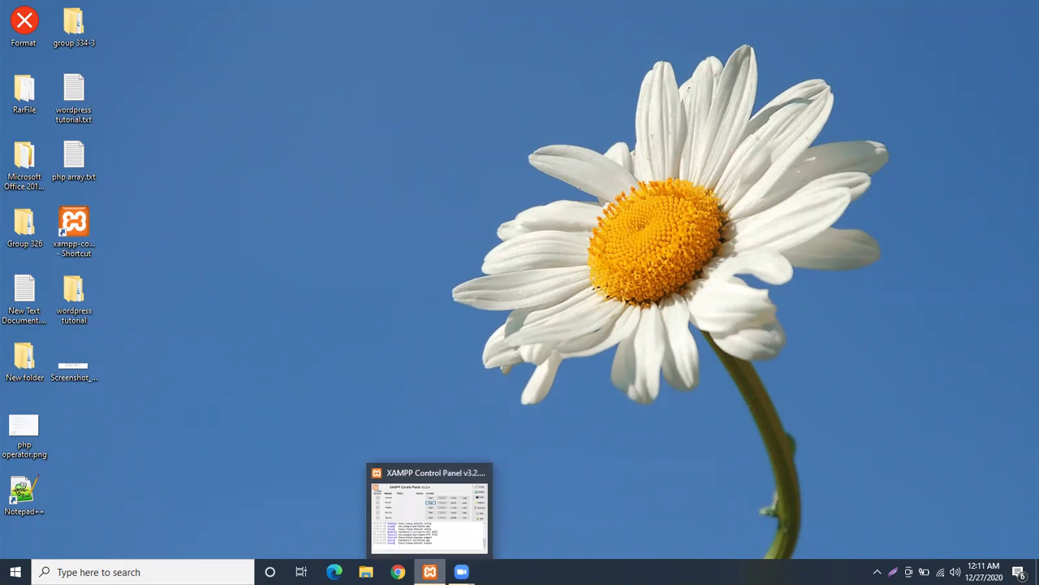
pyautogui.click(429, 511)
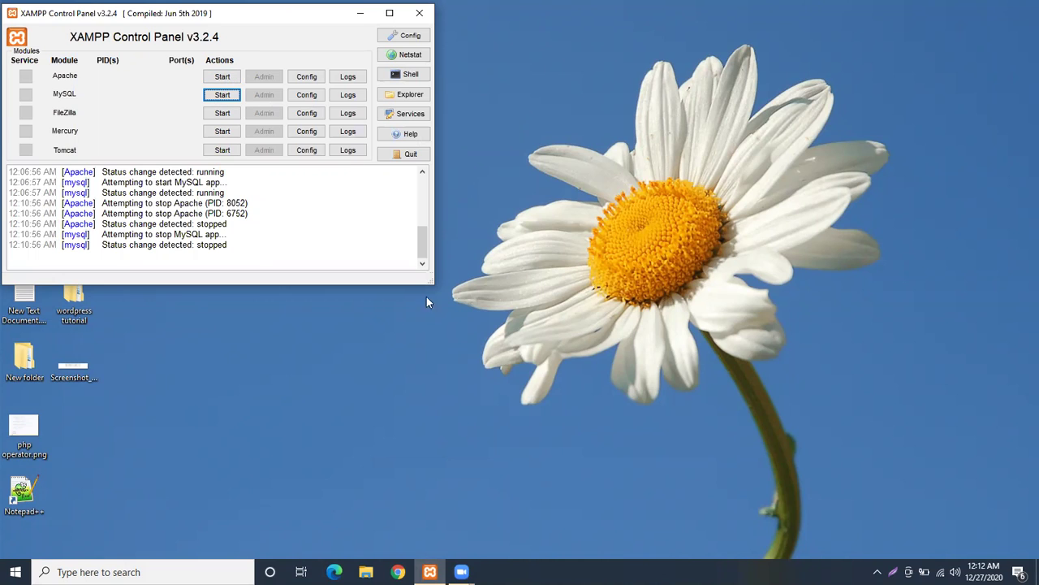
pyautogui.click(225, 78)
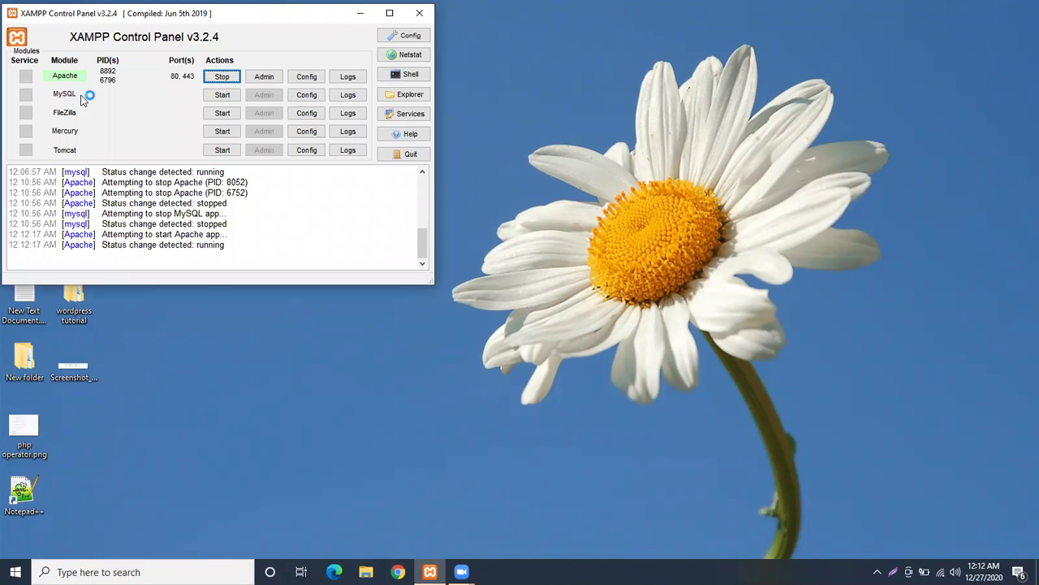
pyautogui.click(222, 95)
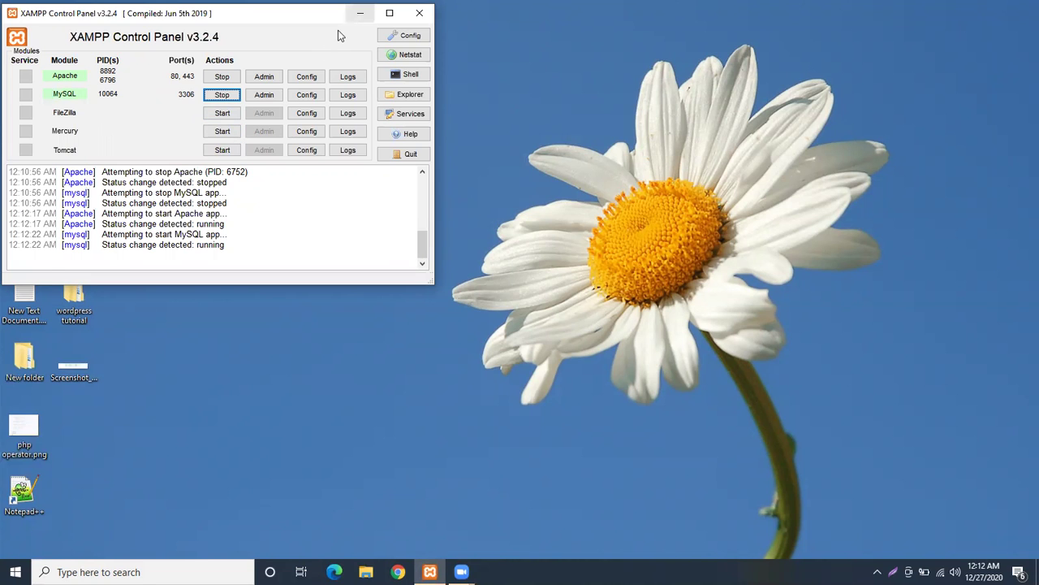
pyautogui.press('super+Down')
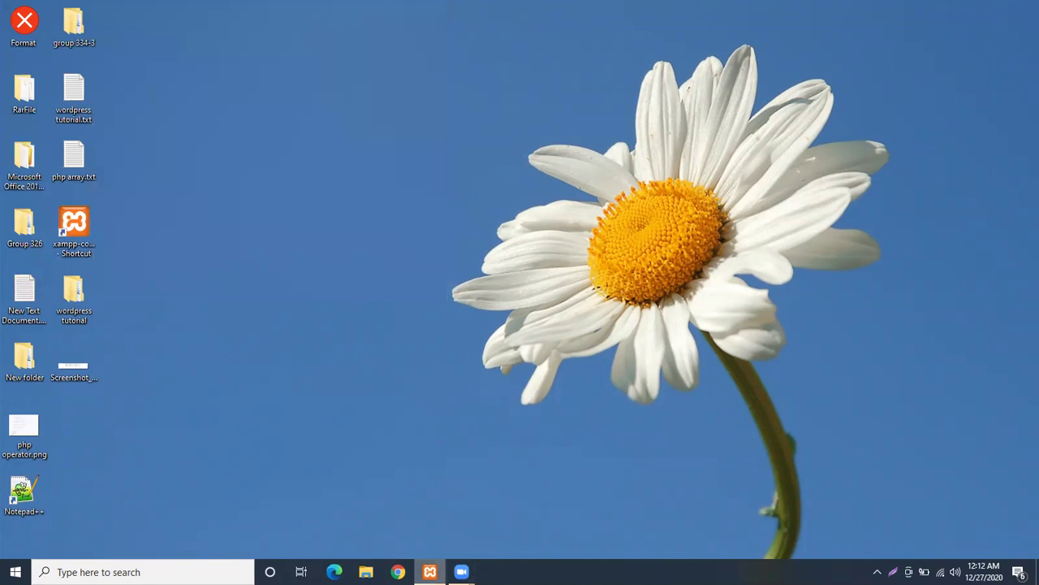
# - Restore the XAMPP Control Panel, shift its window slightly down, and close it
pyautogui.click(430, 571)
pyautogui.moveTo(273, 23); pyautogui.dragTo(271, 43)
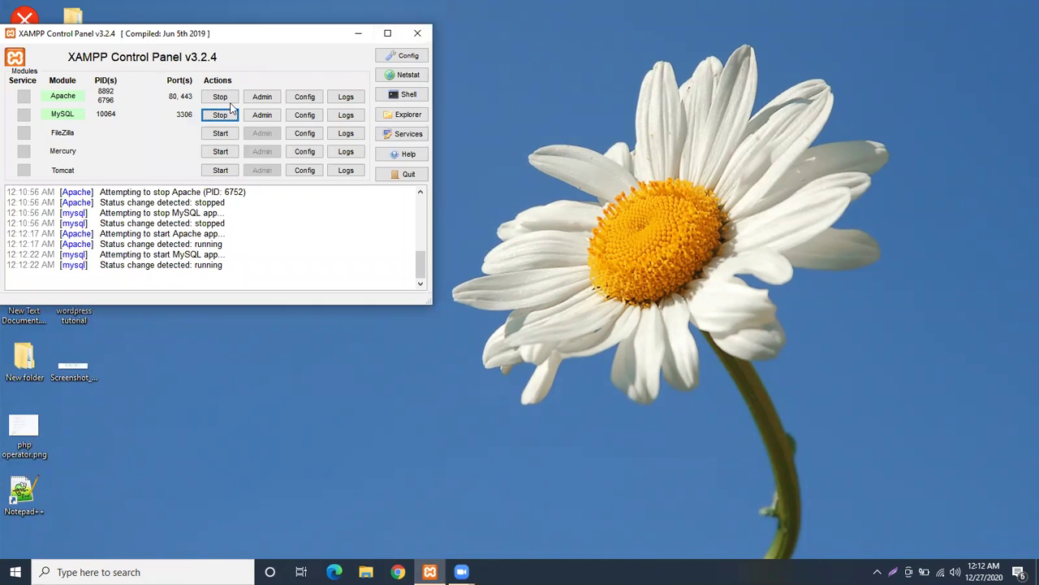
pyautogui.click(418, 34)
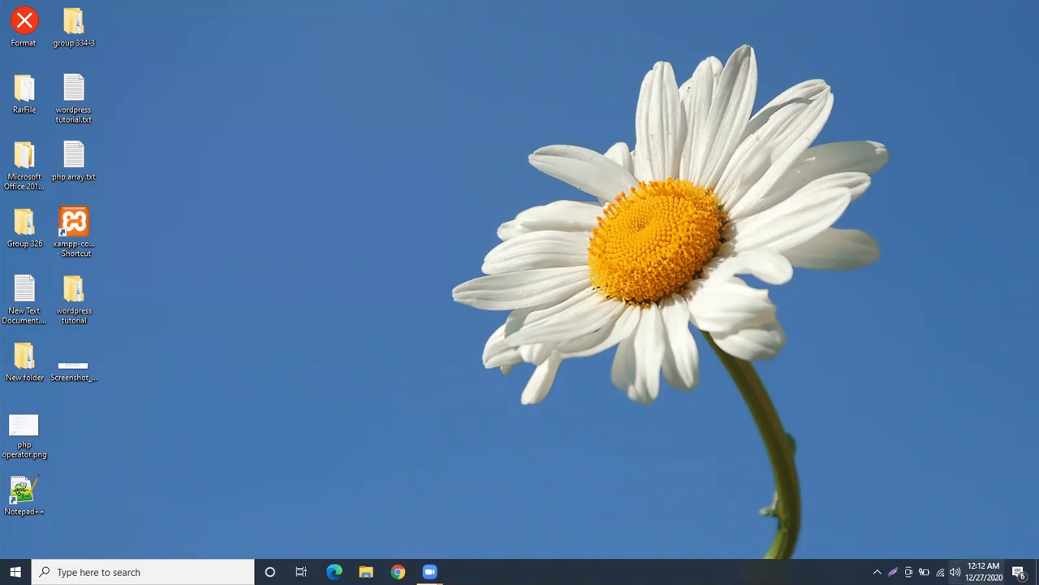
# - Reopen the XAMPP Control Panel from the hidden tray icons and close its window again
pyautogui.click(877, 572)
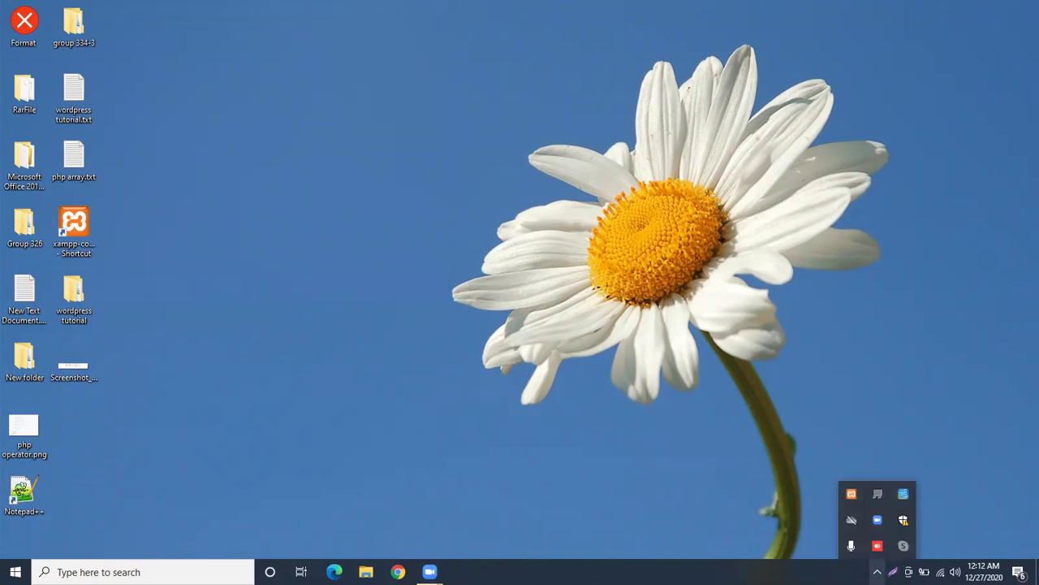
pyautogui.click(856, 494)
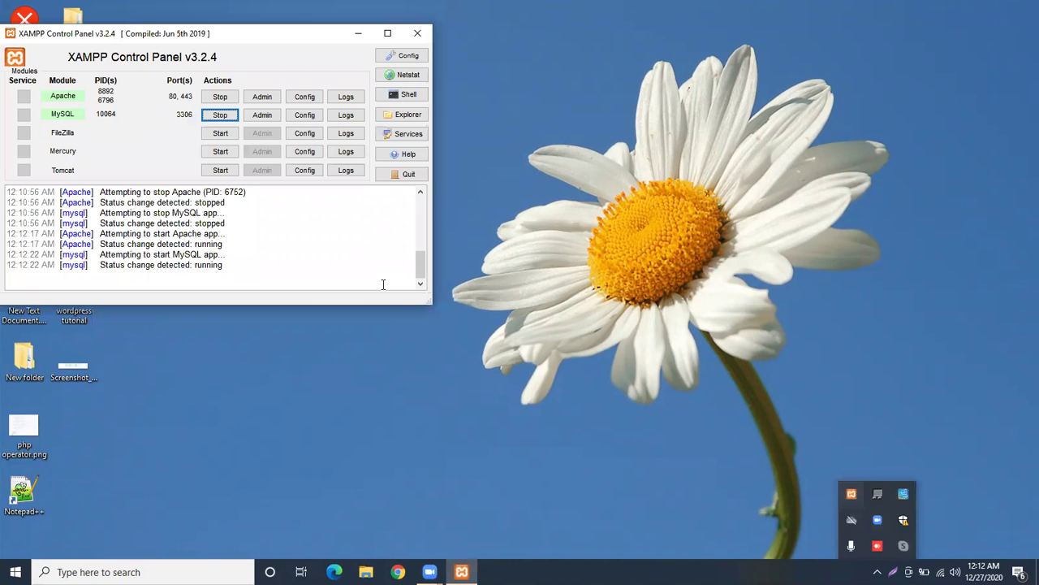
pyautogui.click(408, 176)
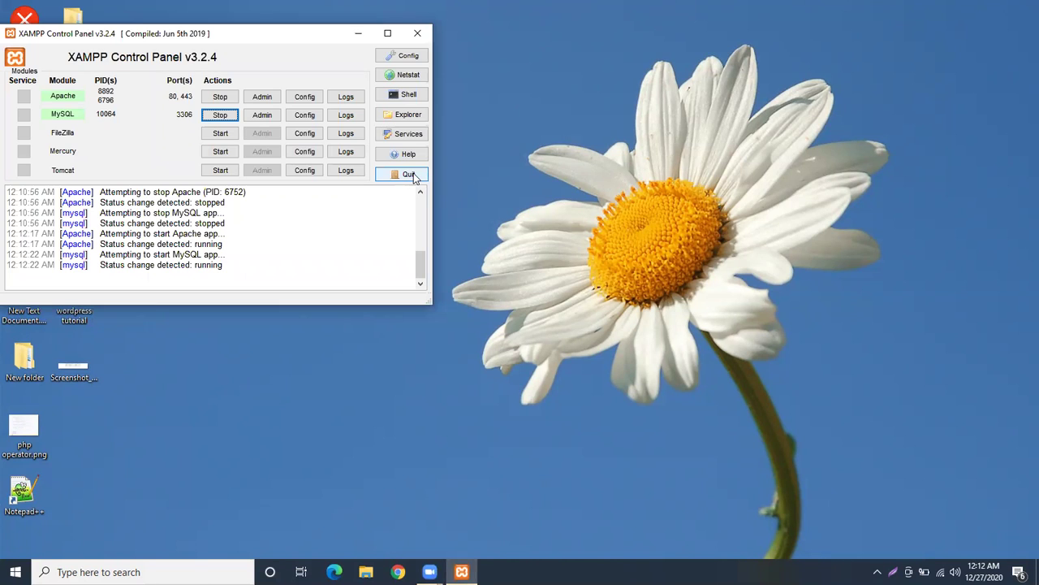
pyautogui.click(417, 33)
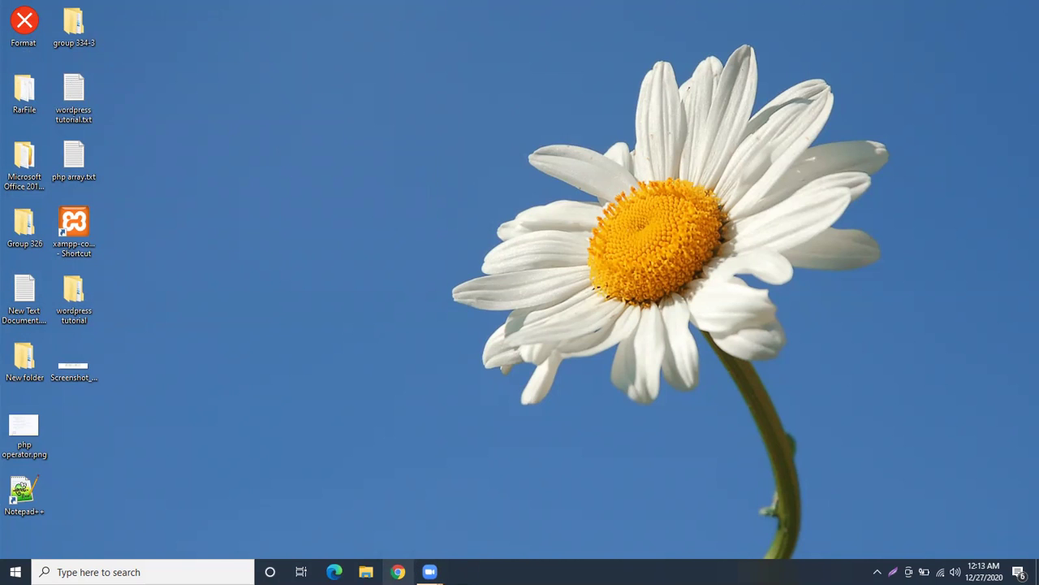
# - Switch to Chrome and load the local WordPress site at localhost/web71
pyautogui.click(398, 571)
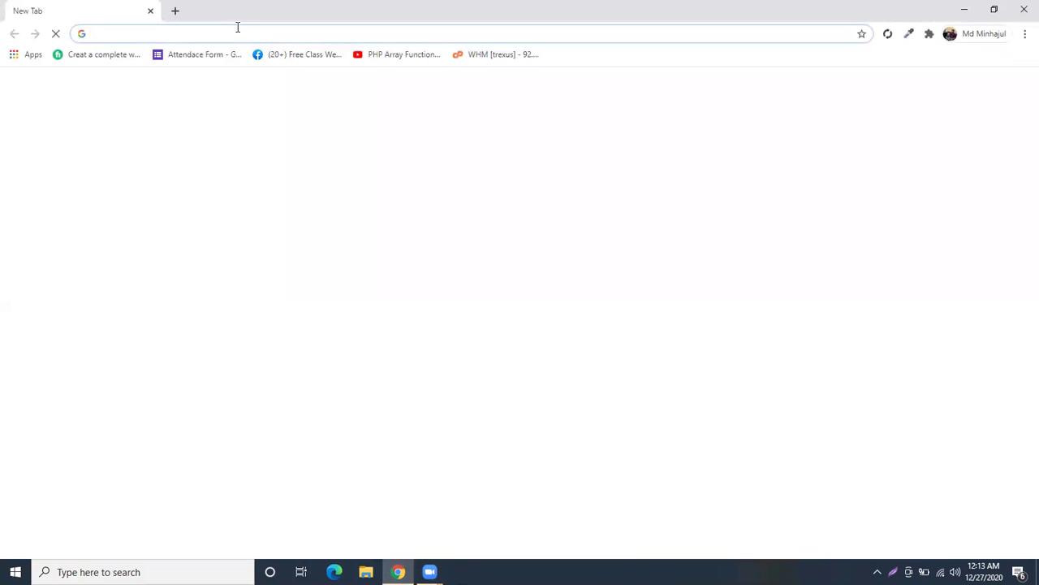
pyautogui.write('local')
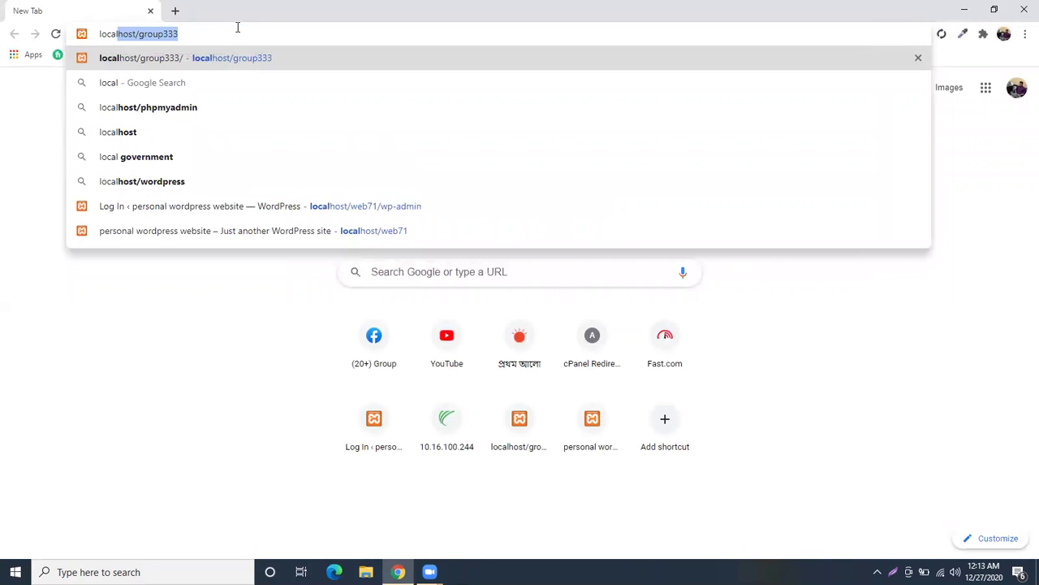
pyautogui.press('BackSpace')
pyautogui.press('BackSpace')
pyautogui.write('lhost//')
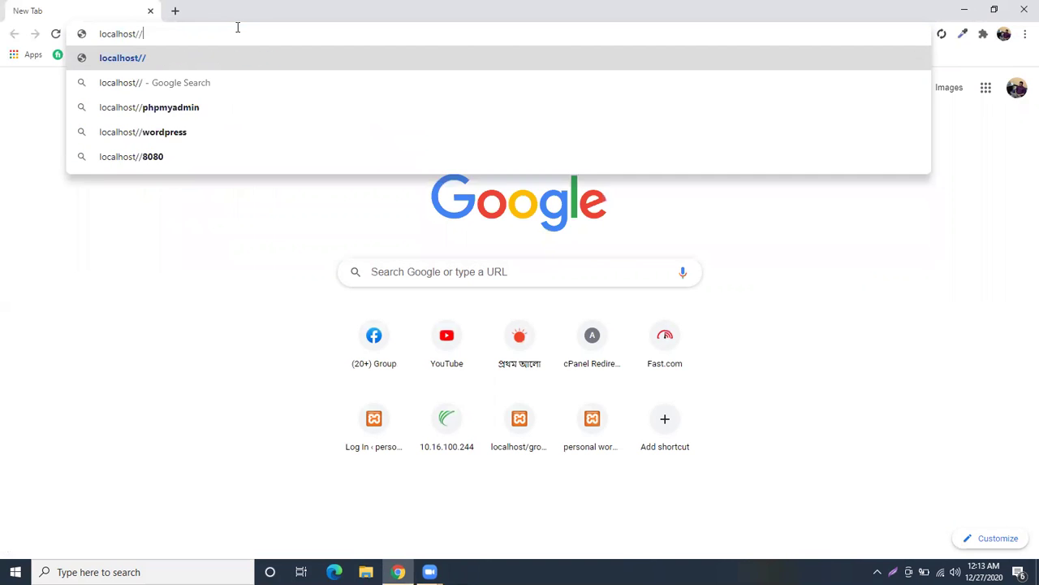
pyautogui.press('BackSpace')
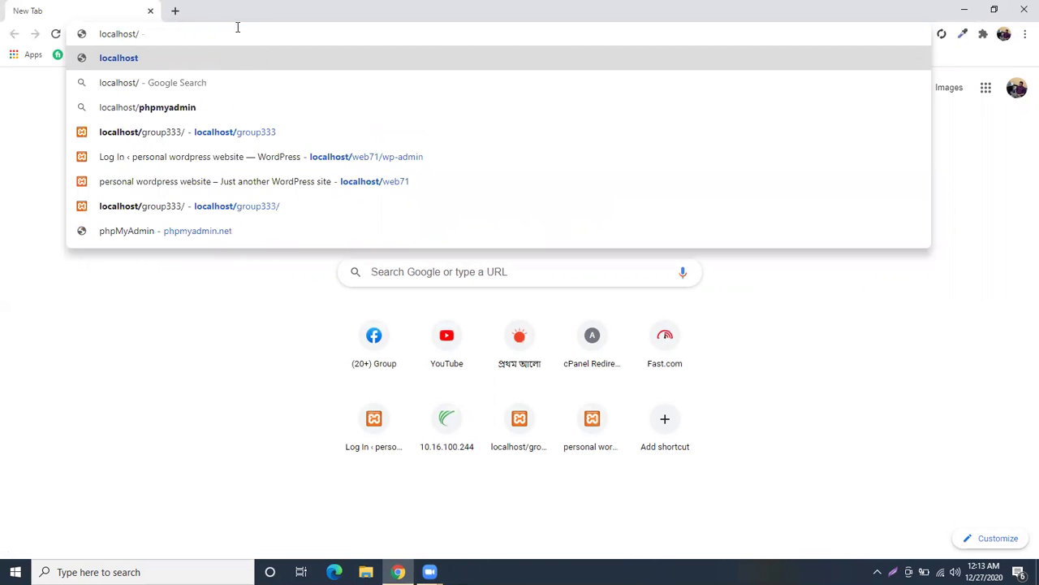
pyautogui.write('web71')
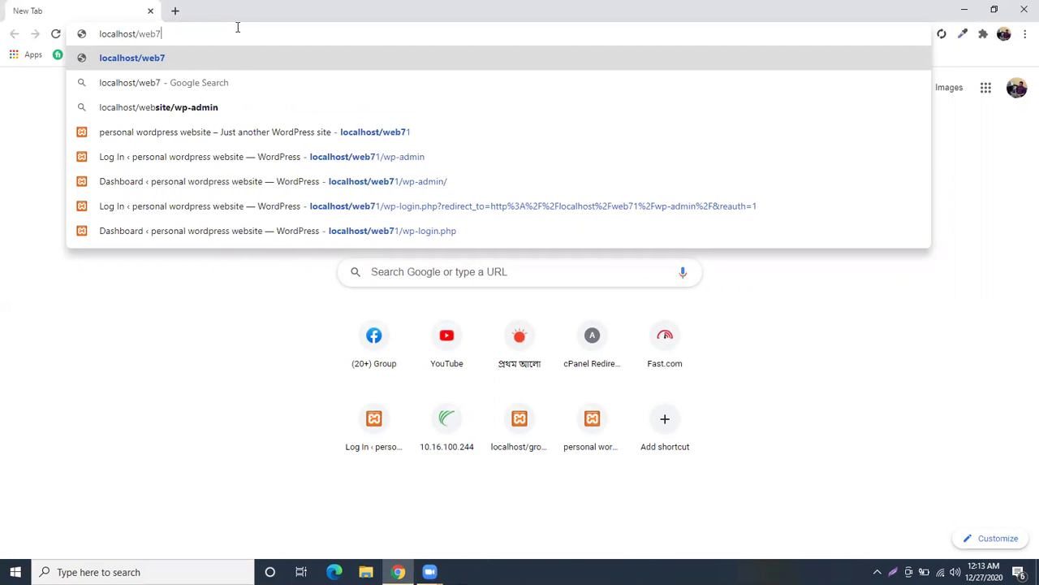
pyautogui.press('Return')
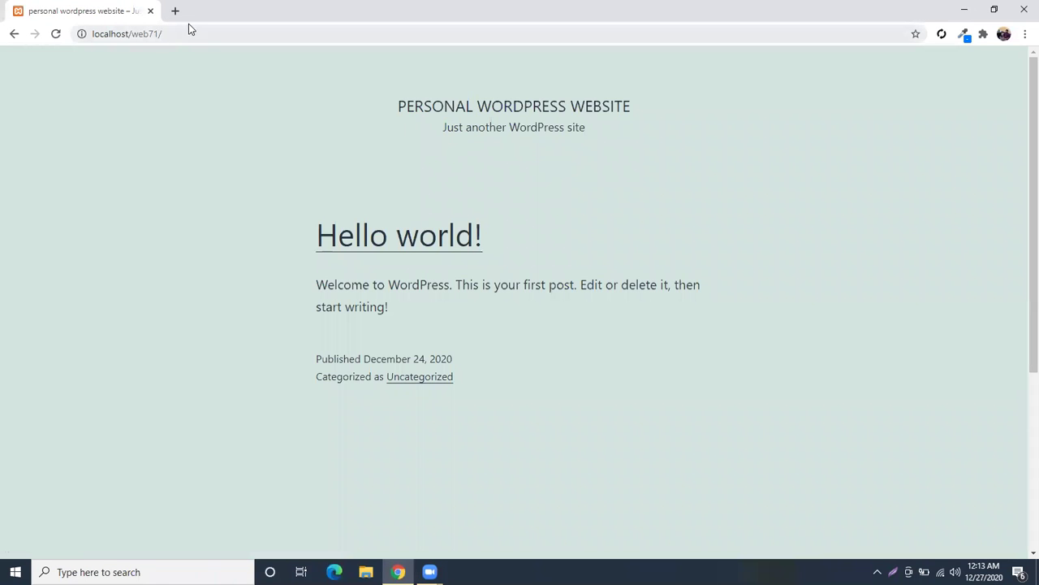
pyautogui.click(197, 35)
pyautogui.moveTo(397, 106); pyautogui.dragTo(613, 130)
pyautogui.click(461, 165)
pyautogui.click(595, 139)
pyautogui.click(176, 33)
# - Go to the WordPress admin login page at localhost/web71/wp-admin
pyautogui.click(208, 34)
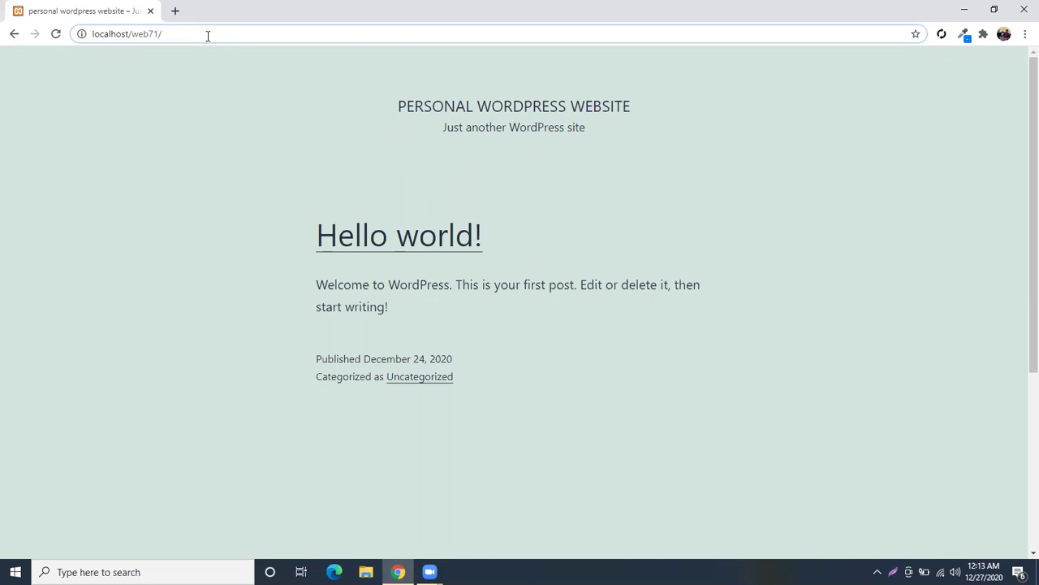
pyautogui.write('wp')
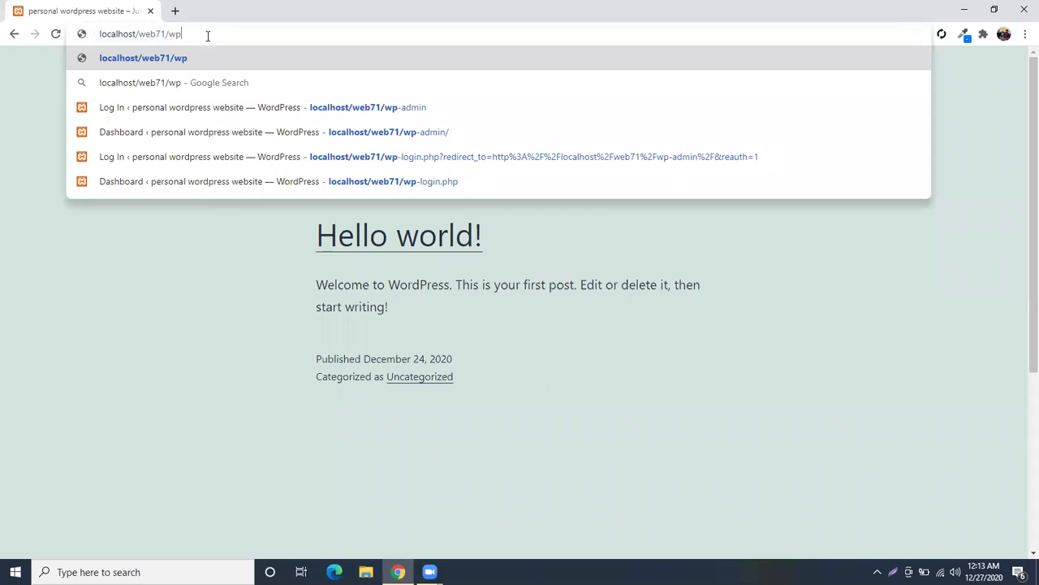
pyautogui.write('-admin')
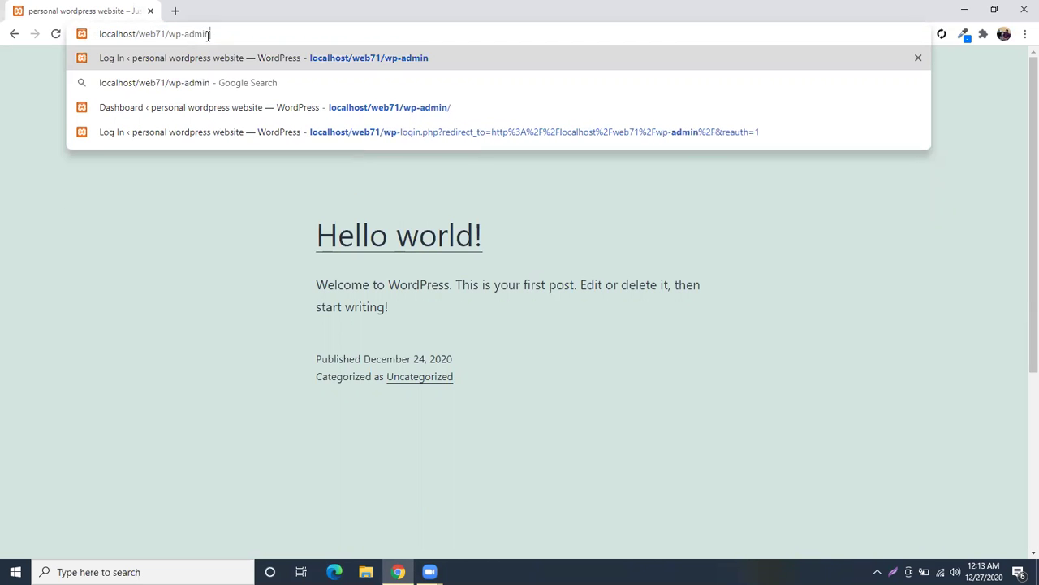
pyautogui.press('Return')
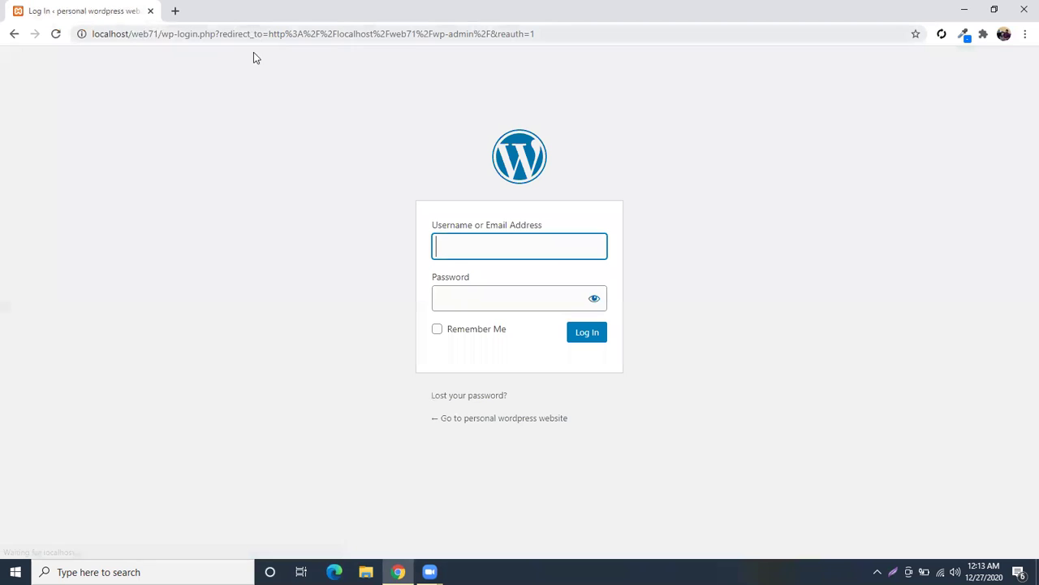
pyautogui.click(346, 153)
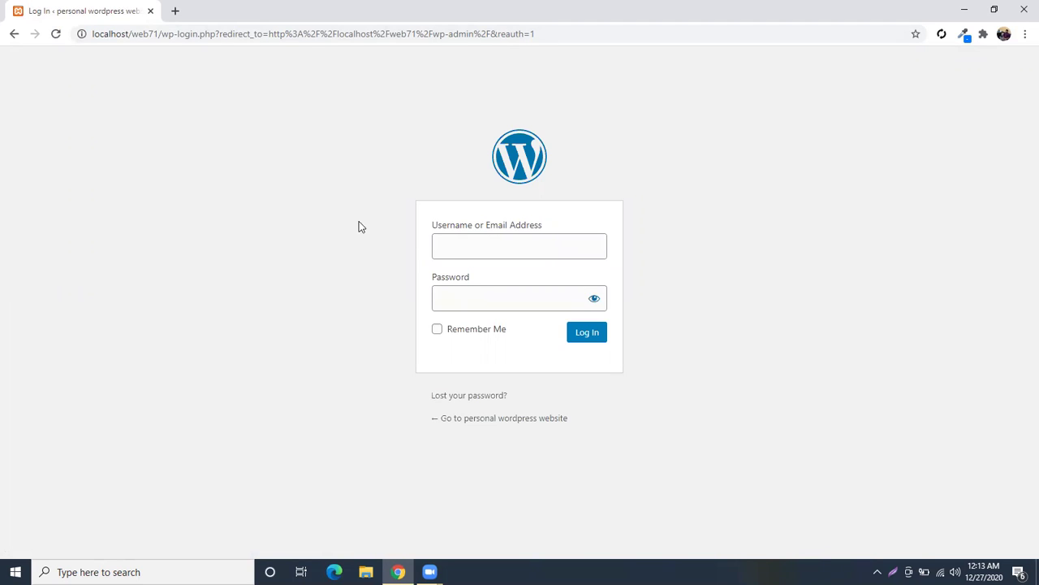
# - Log in with the username admin and the account password, with Remember Me enabled
pyautogui.click(472, 241)
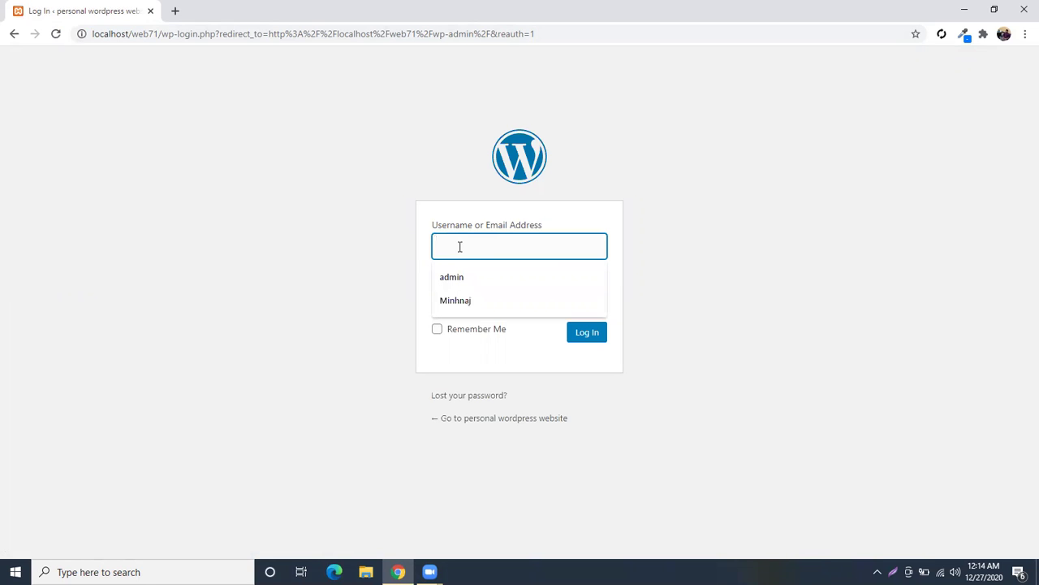
pyautogui.click(456, 278)
pyautogui.click(464, 296)
pyautogui.write('*****')
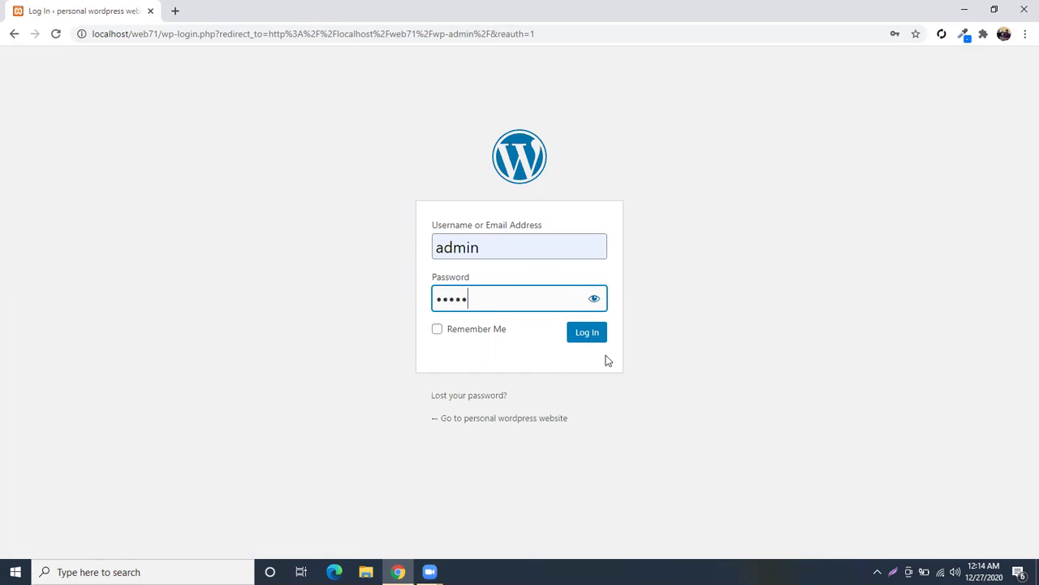
pyautogui.click(458, 336)
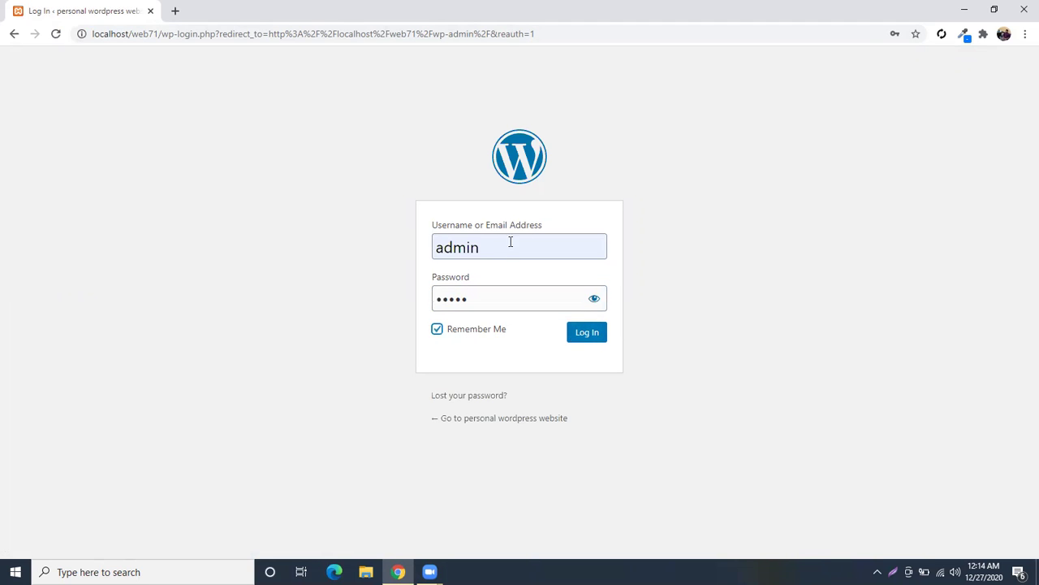
pyautogui.click(600, 338)
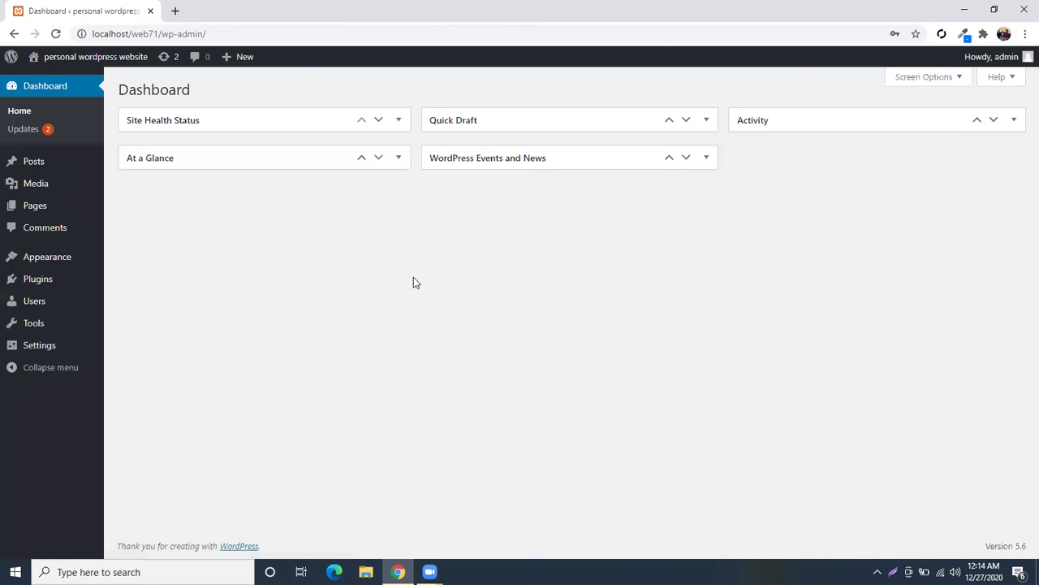
# - Visit the website's front page from the WordPress dashboard
pyautogui.click(624, 211)
pyautogui.moveTo(73, 57)
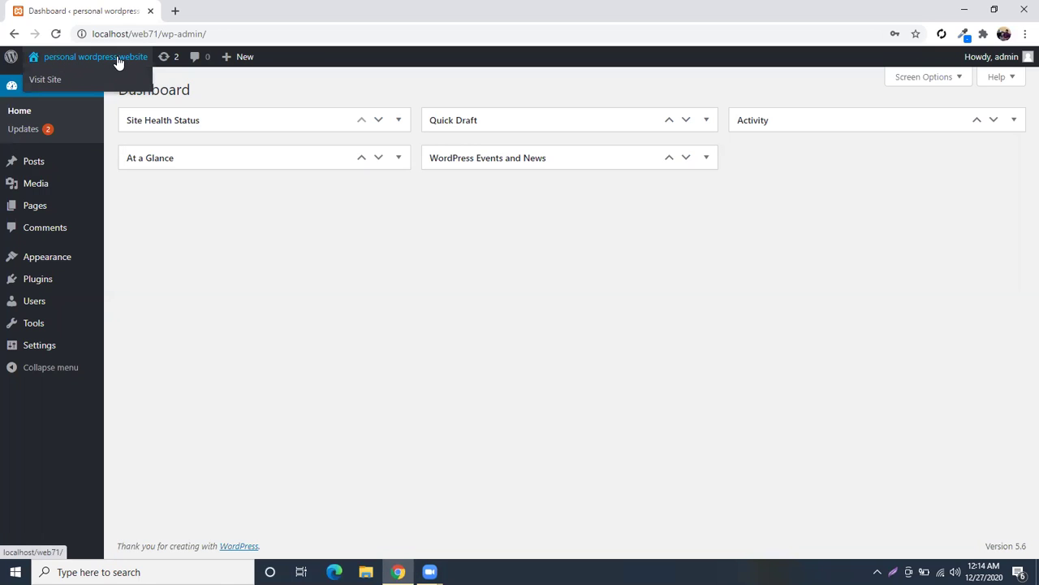
pyautogui.click(47, 81)
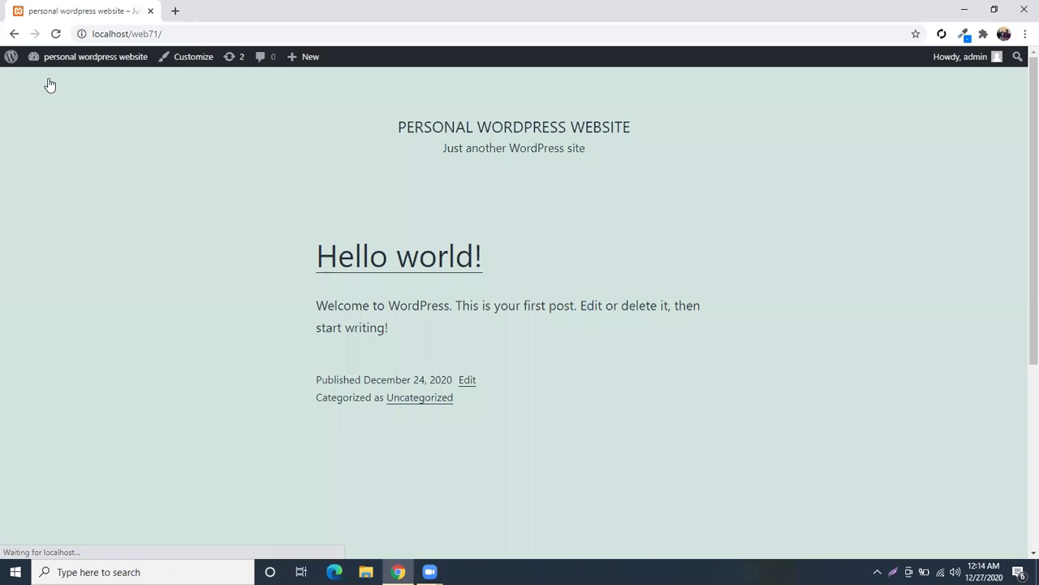
# - Examine the site's front page from the title and tagline through the first post to the footer widgets
pyautogui.scroll(-4, 657, 177)
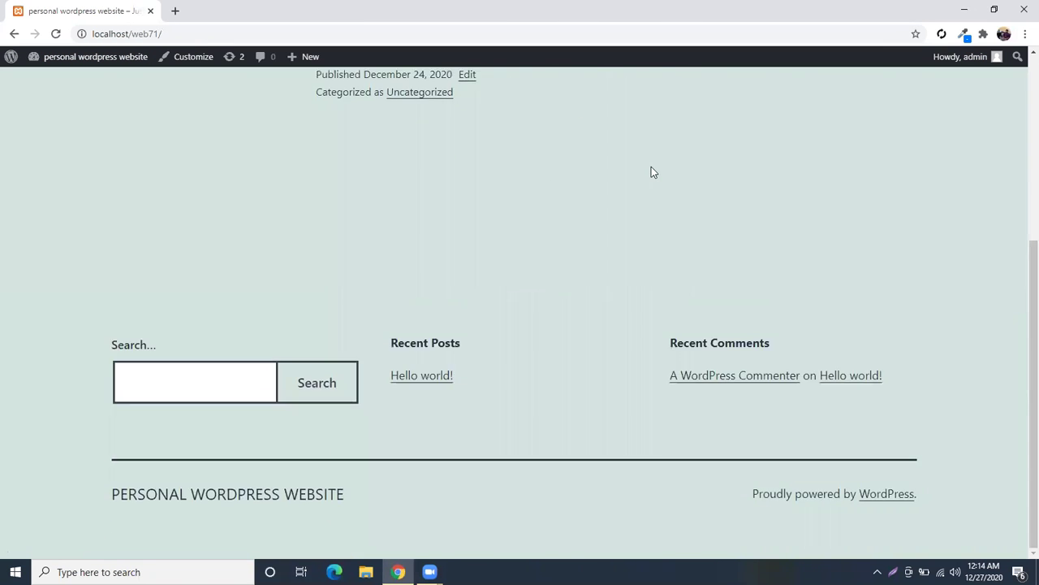
pyautogui.scroll(5, 630, 206)
pyautogui.moveTo(398, 126); pyautogui.dragTo(684, 130)
pyautogui.click(684, 130)
pyautogui.moveTo(443, 147); pyautogui.dragTo(656, 155)
pyautogui.click(656, 155)
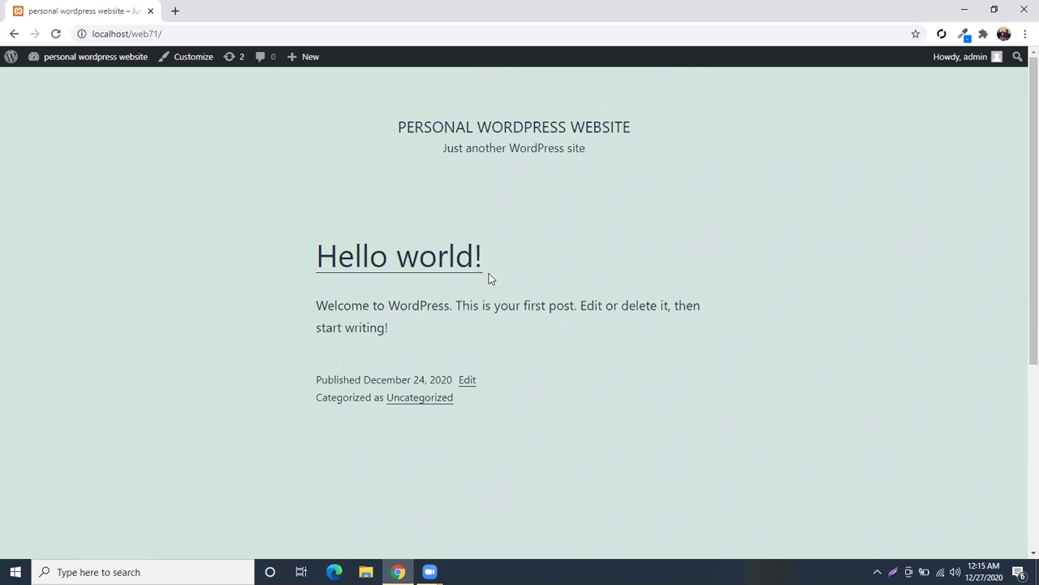
pyautogui.scroll(-4, 589, 304)
pyautogui.scroll(4, 590, 304)
pyautogui.moveTo(486, 142); pyautogui.dragTo(429, 131)
pyautogui.click(429, 132)
pyautogui.scroll(-4, 568, 191)
pyautogui.scroll(4, 579, 209)
# - Return to the WordPress dashboard and open the site's front page in a new browser tab
pyautogui.moveTo(90, 57)
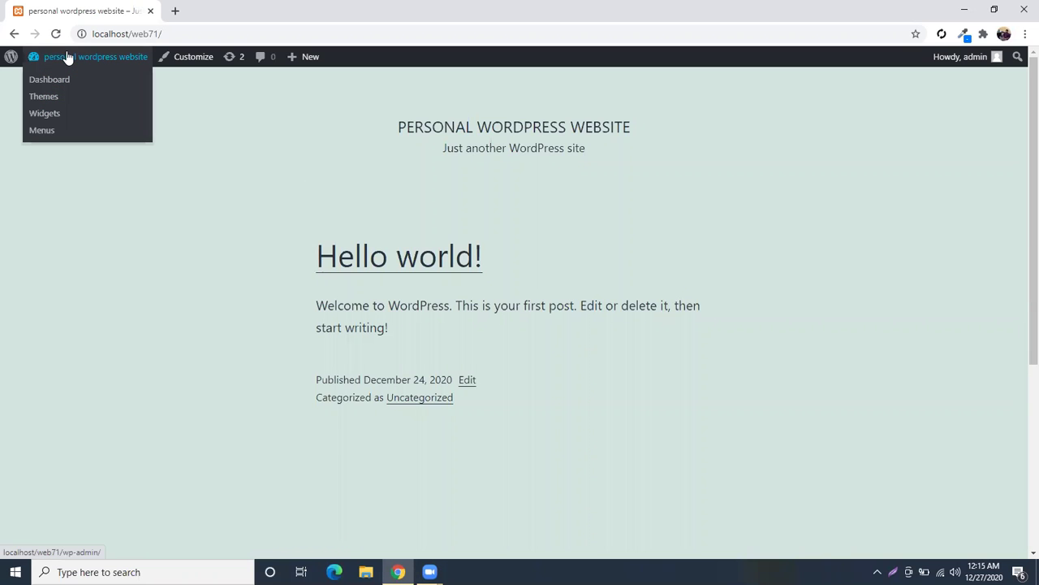
pyautogui.click(51, 81)
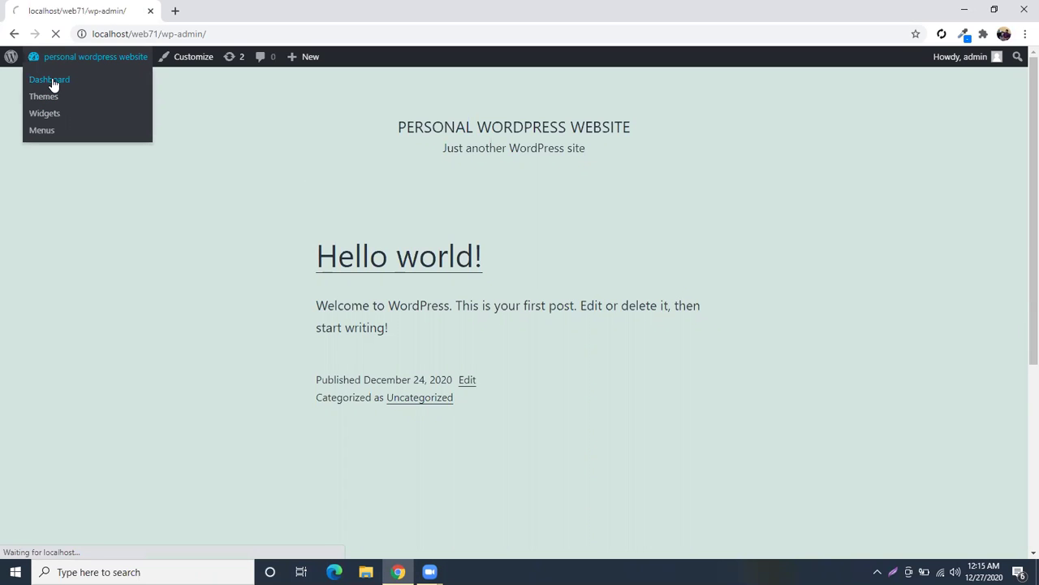
pyautogui.moveTo(69, 57)
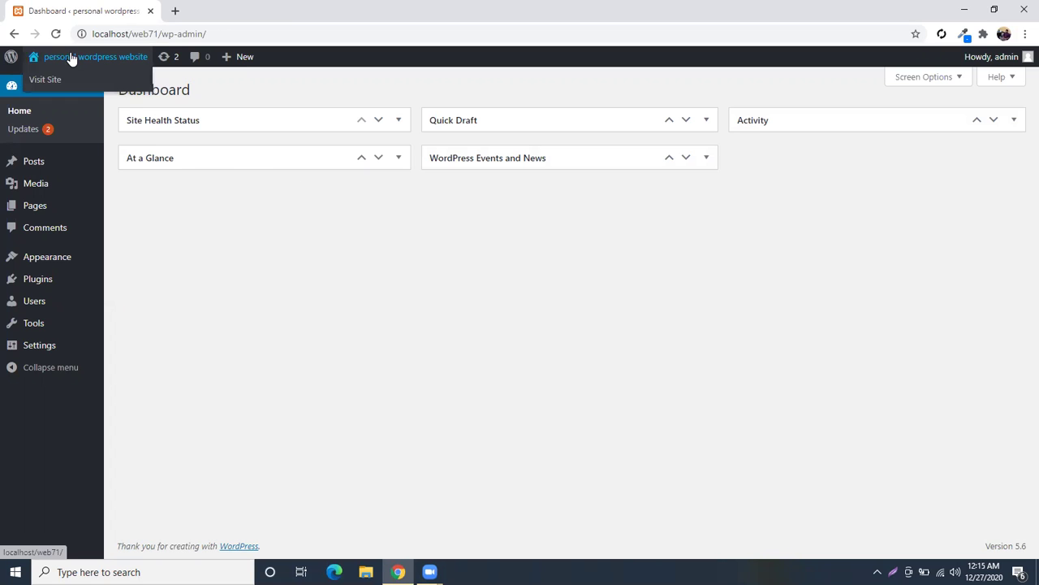
pyautogui.rightClick(54, 79)
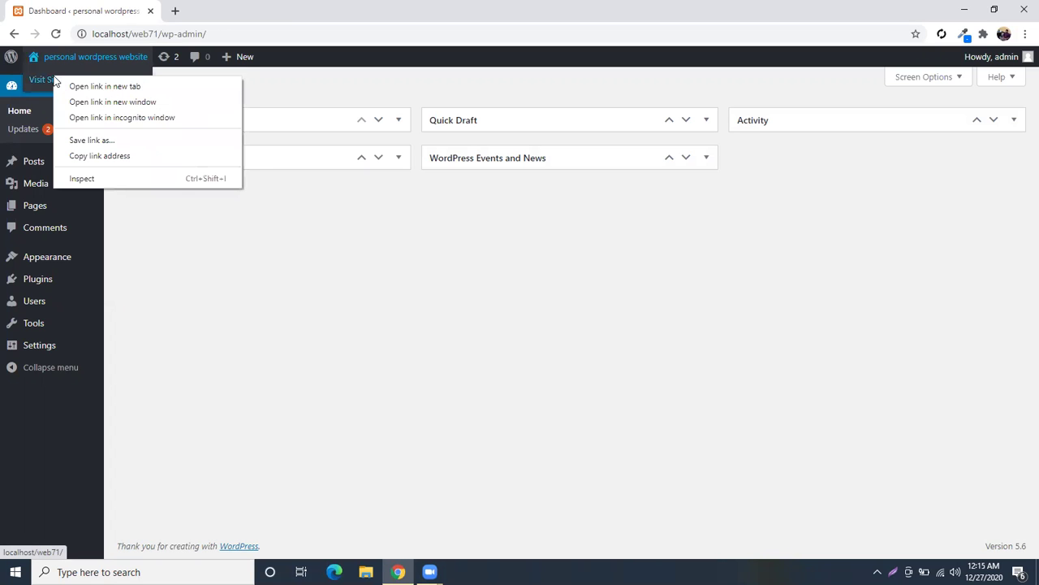
pyautogui.click(143, 85)
pyautogui.click(240, 21)
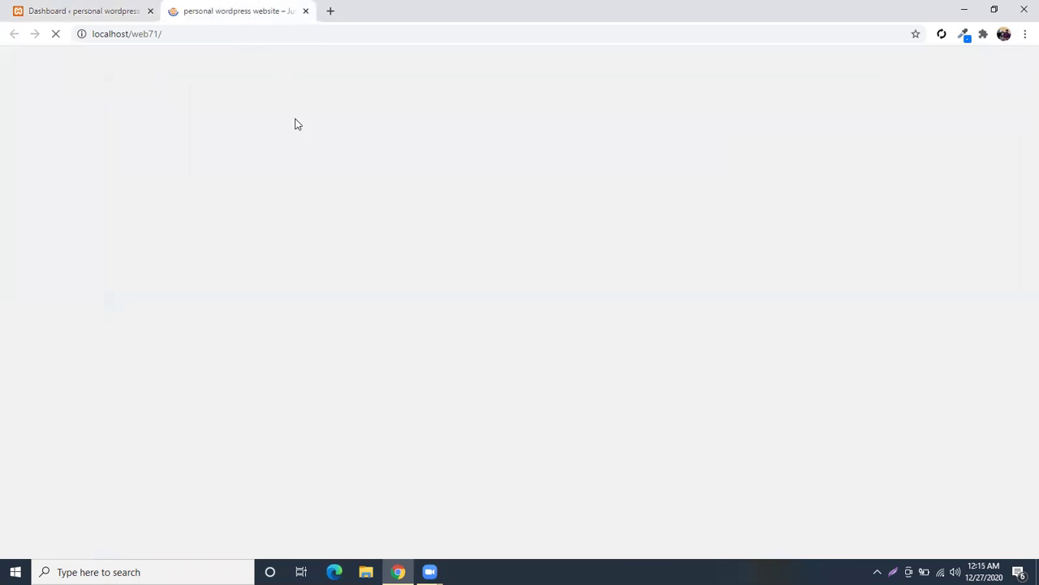
# - Look over the Hello world! post on the site's front page, close that tab, and return to the dashboard home
pyautogui.scroll(-1, 445, 295)
pyautogui.scroll(1, 447, 295)
pyautogui.scroll(-4, 399, 284)
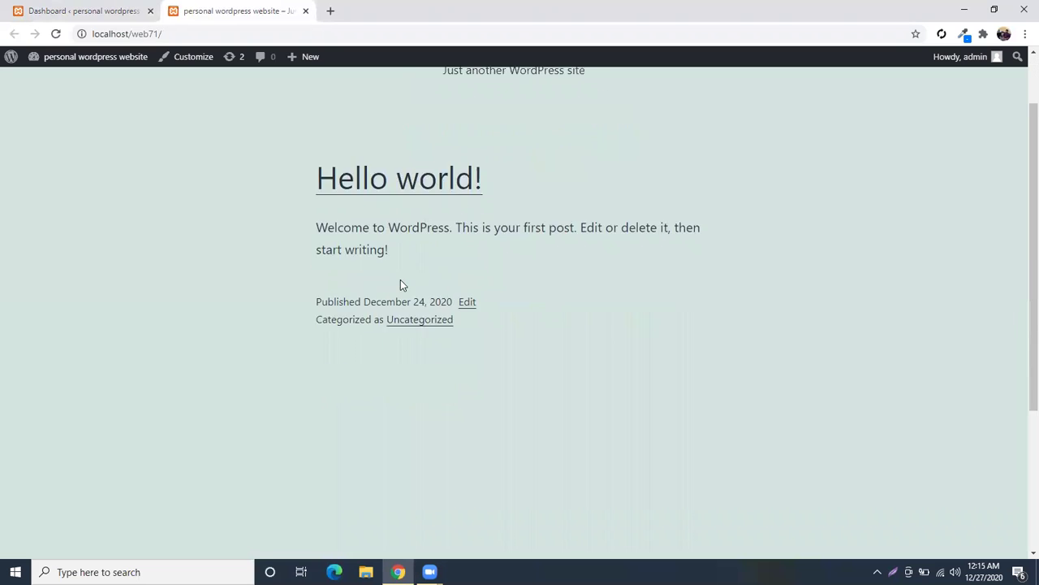
pyautogui.click(305, 11)
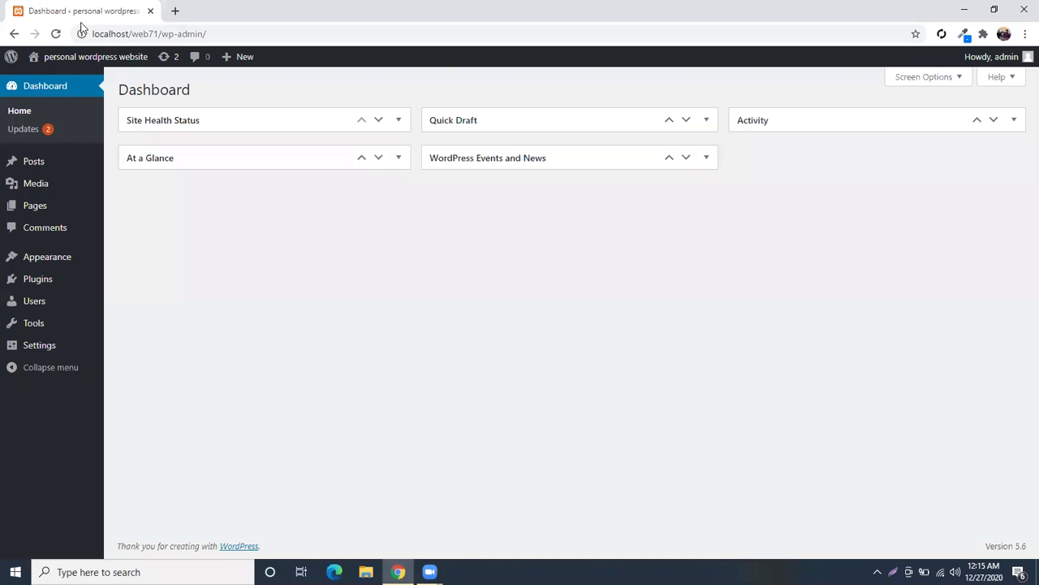
pyautogui.click(31, 112)
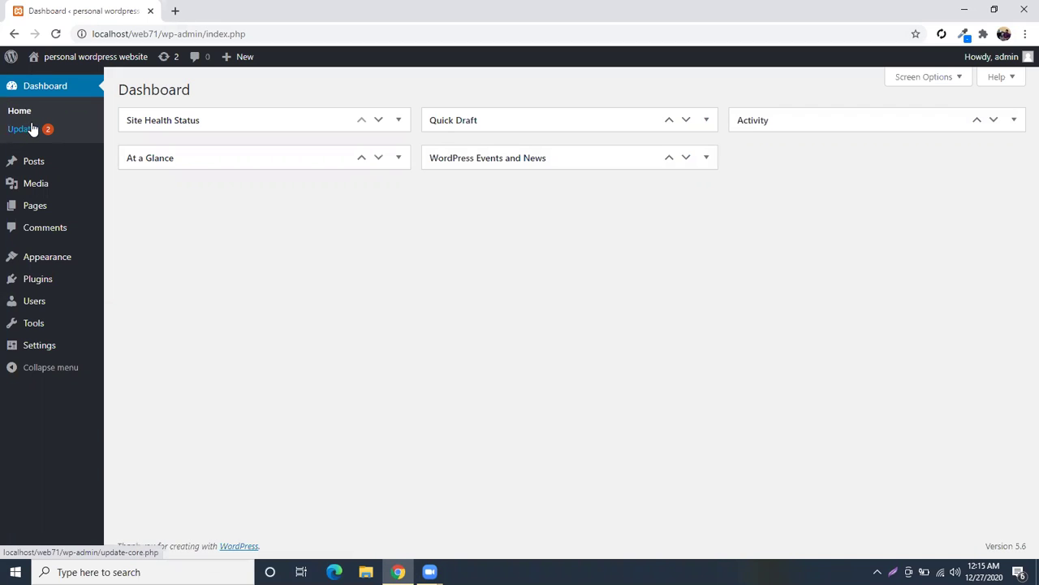
# - Examine the WordPress Updates page from the current version to the plugin and theme sections, and return to the dashboard home
pyautogui.click(24, 131)
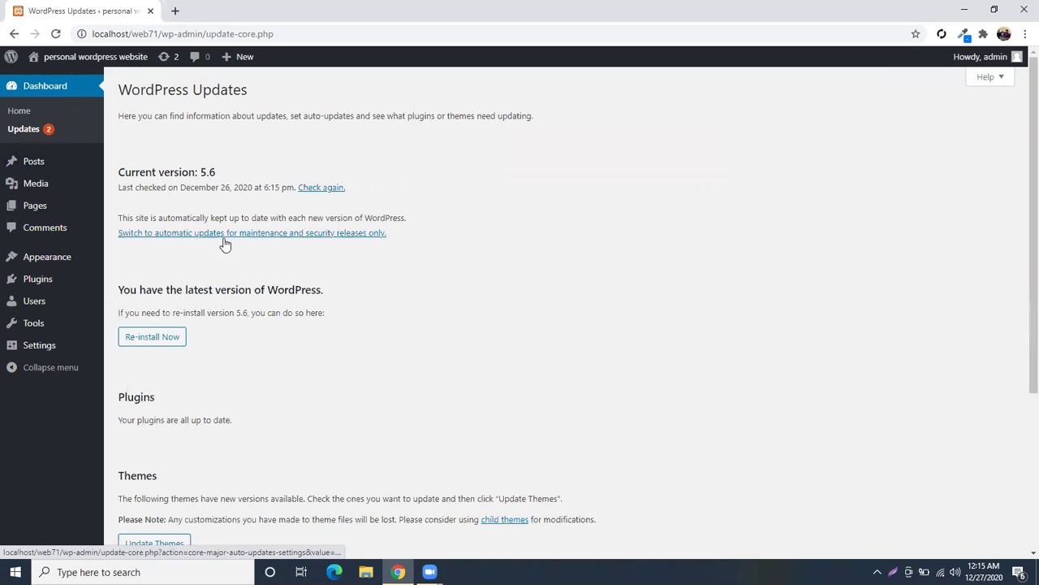
pyautogui.moveTo(116, 91); pyautogui.dragTo(279, 93)
pyautogui.click(174, 165)
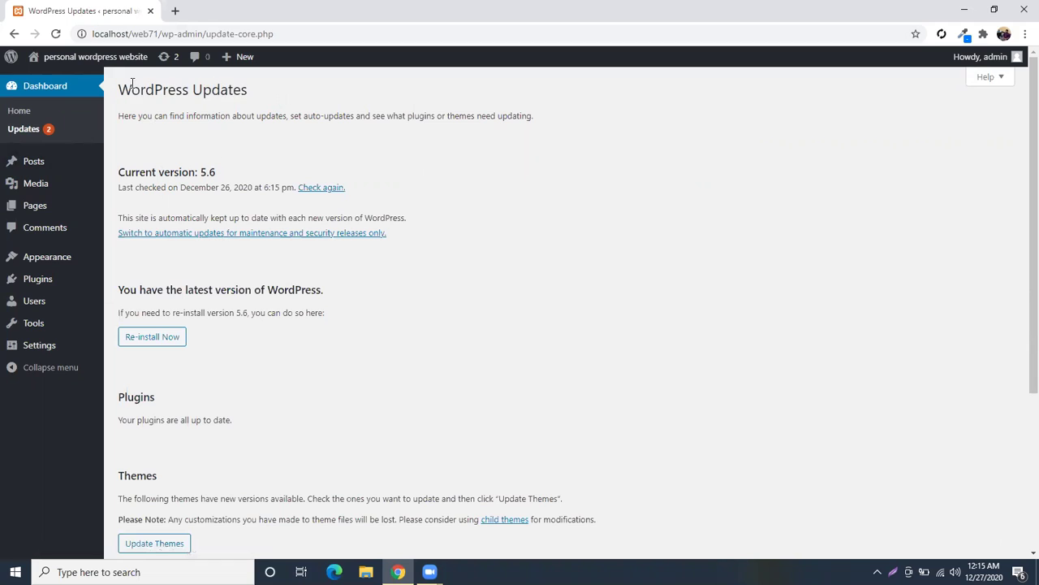
pyautogui.moveTo(132, 88); pyautogui.dragTo(234, 91)
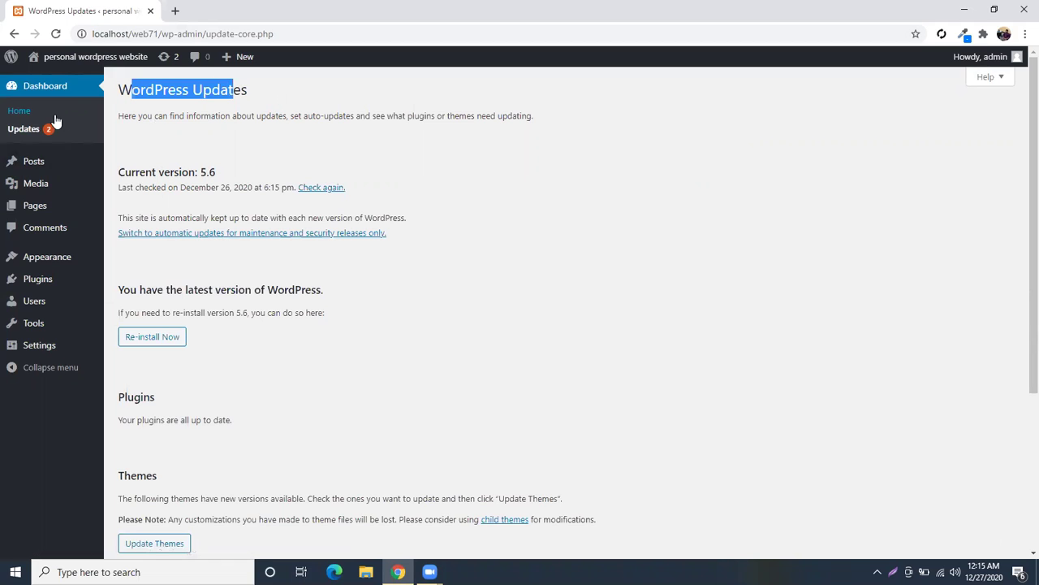
pyautogui.click(123, 175)
pyautogui.moveTo(124, 175); pyautogui.dragTo(215, 175)
pyautogui.click(215, 174)
pyautogui.scroll(-2, 211, 250)
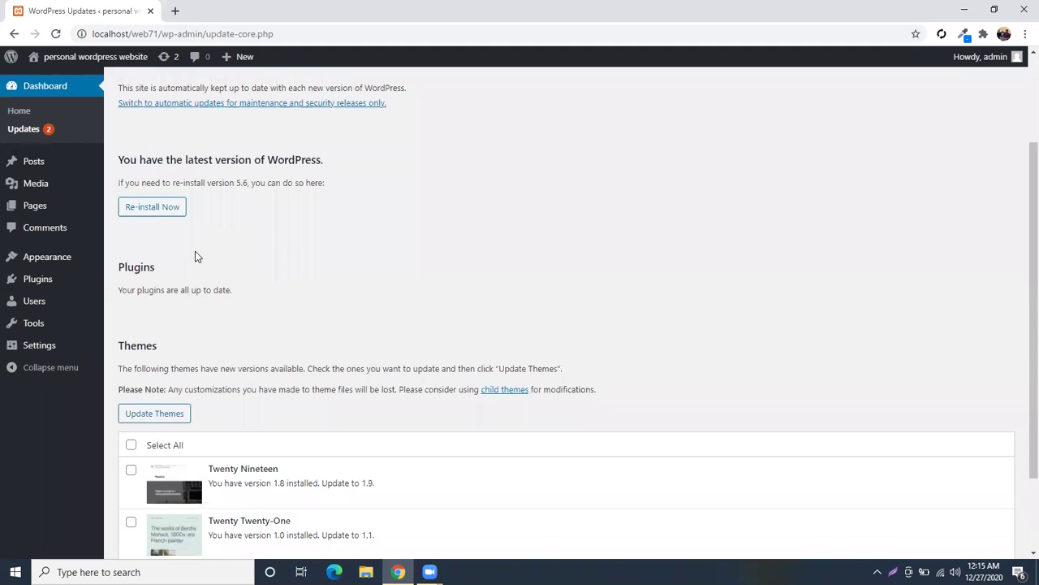
pyautogui.scroll(-2, 162, 225)
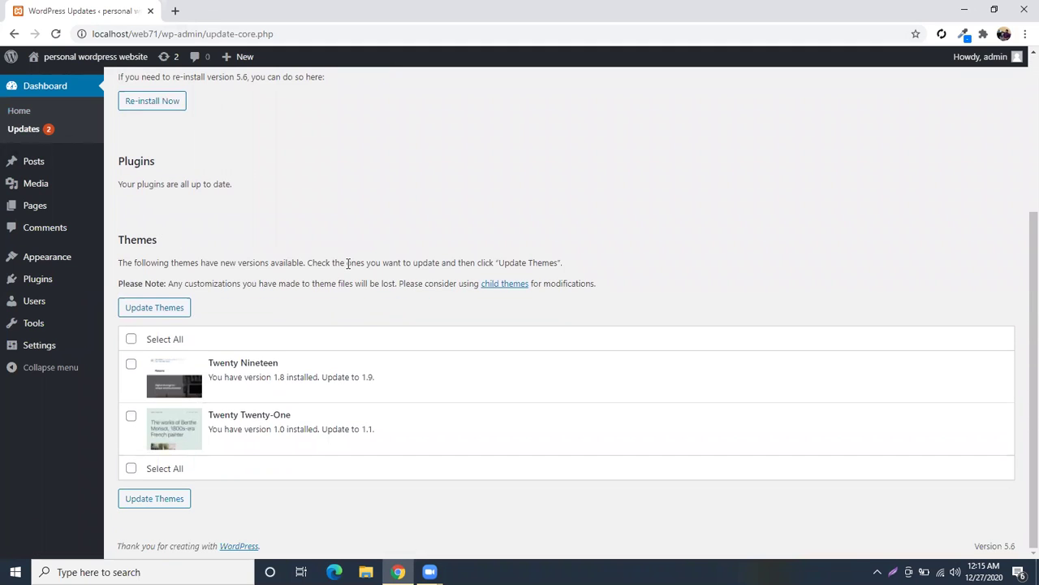
pyautogui.scroll(4, 354, 265)
pyautogui.moveTo(234, 115); pyautogui.dragTo(455, 127)
pyautogui.click(454, 128)
pyautogui.click(38, 87)
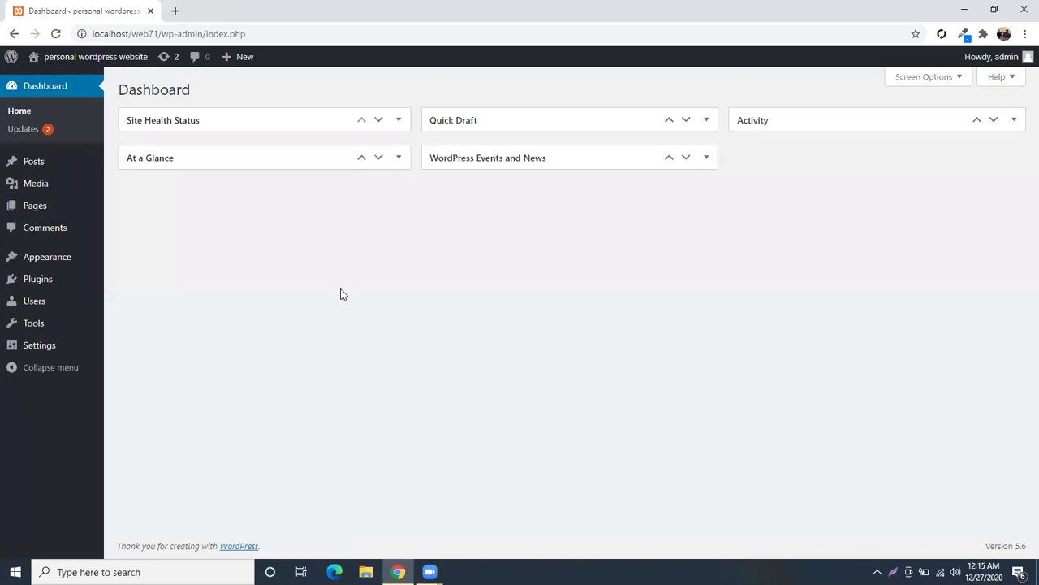
# - Minimize the browser and create a text document named "class 3 wordpress interface" on the desktop
pyautogui.moveTo(45, 163)
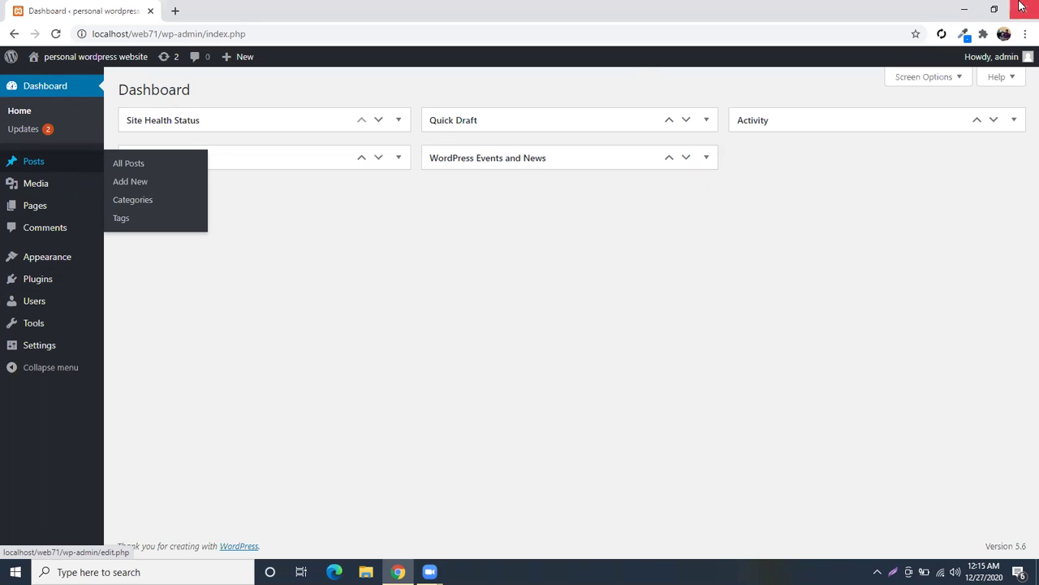
pyautogui.click(962, 9)
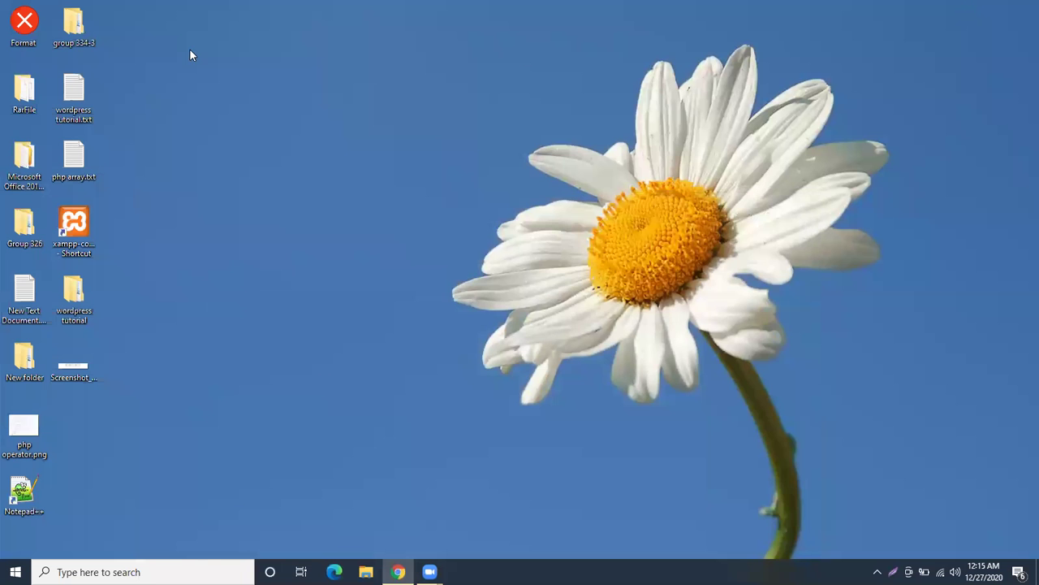
pyautogui.rightClick(169, 61)
pyautogui.moveTo(195, 265)
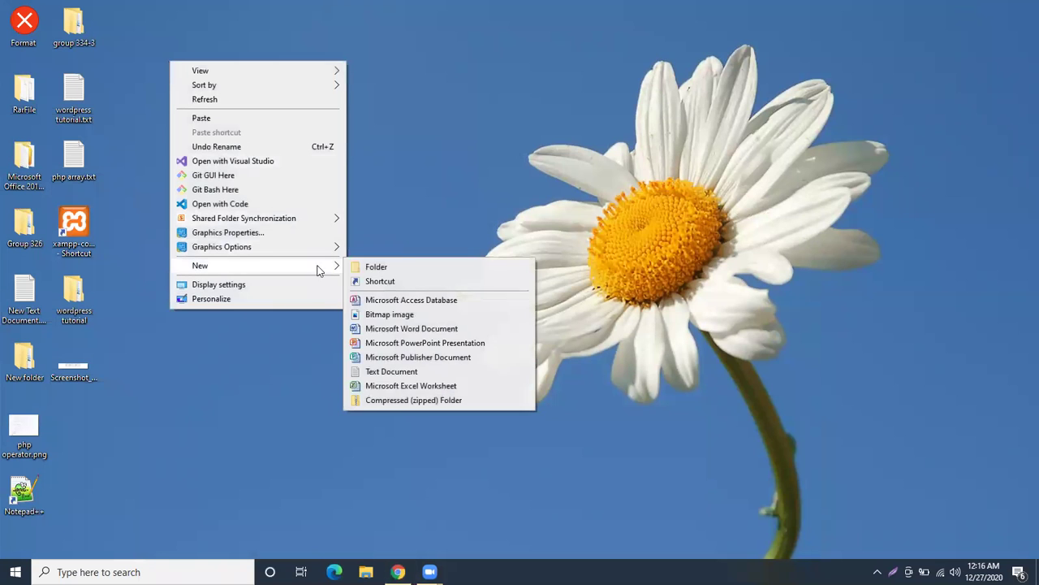
pyautogui.click(387, 371)
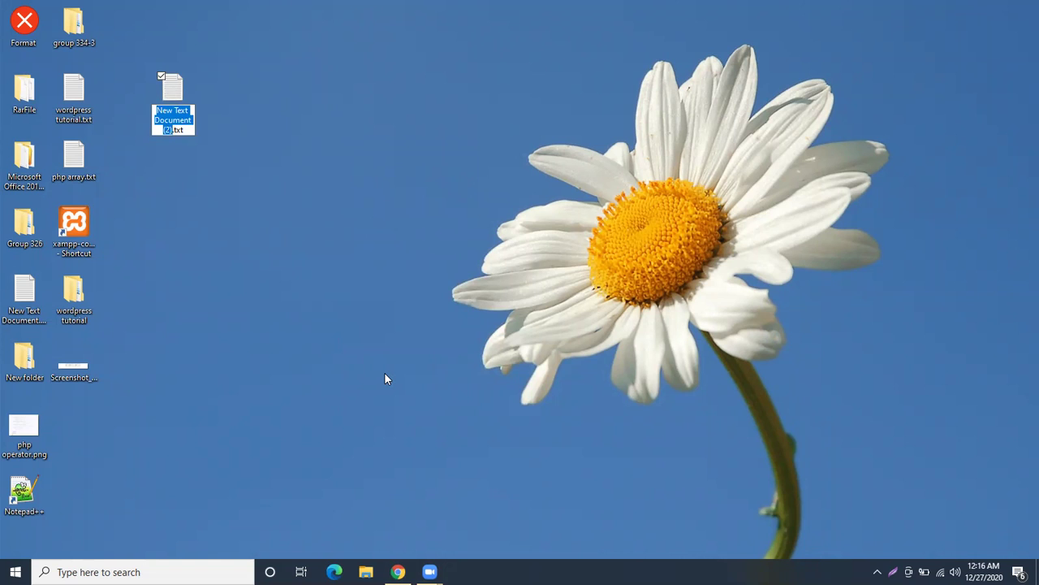
pyautogui.write('class')
pyautogui.write(' 3 wordp')
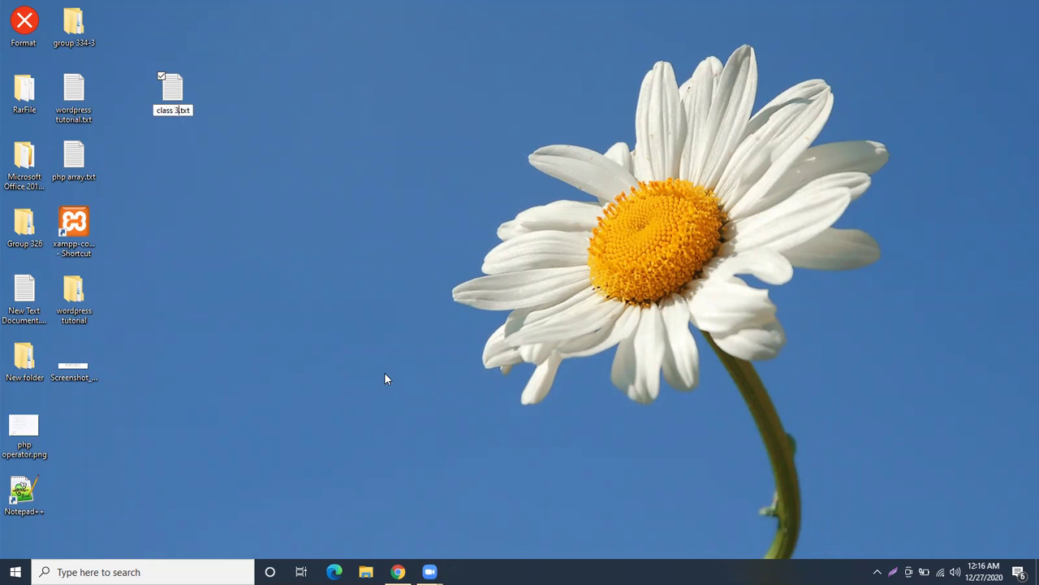
pyautogui.write('ress ')
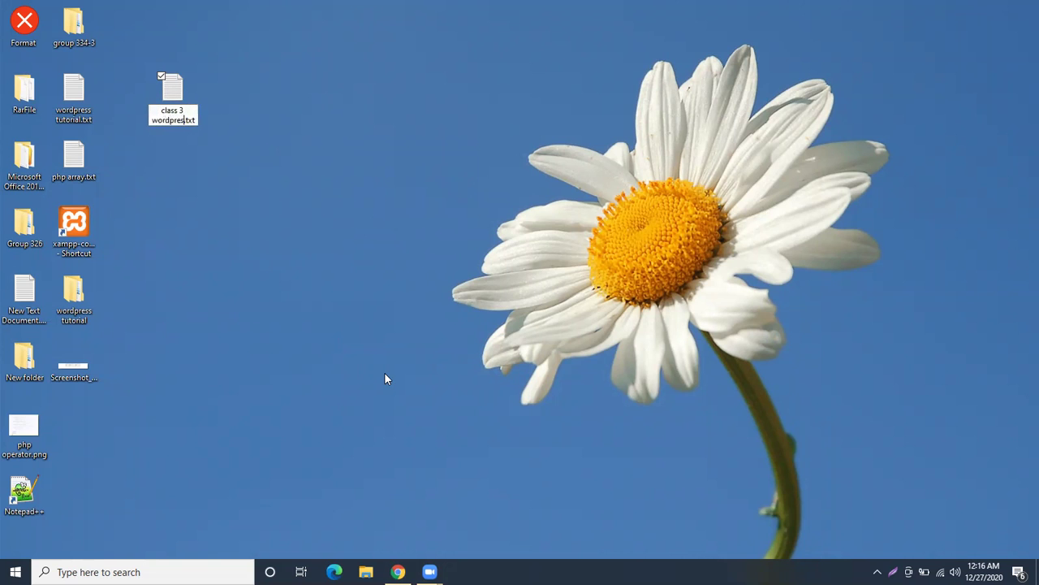
pyautogui.write('interface')
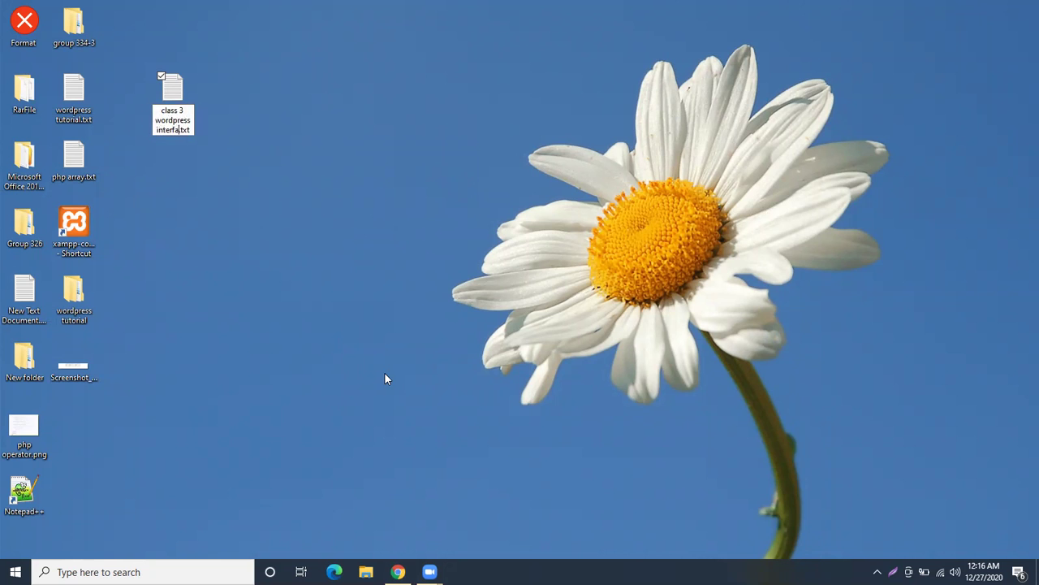
pyautogui.press('Return')
# - Open the class 3 wordpress interface text file in Notepad and switch back to the WordPress dashboard in Chrome
pyautogui.press('Return')
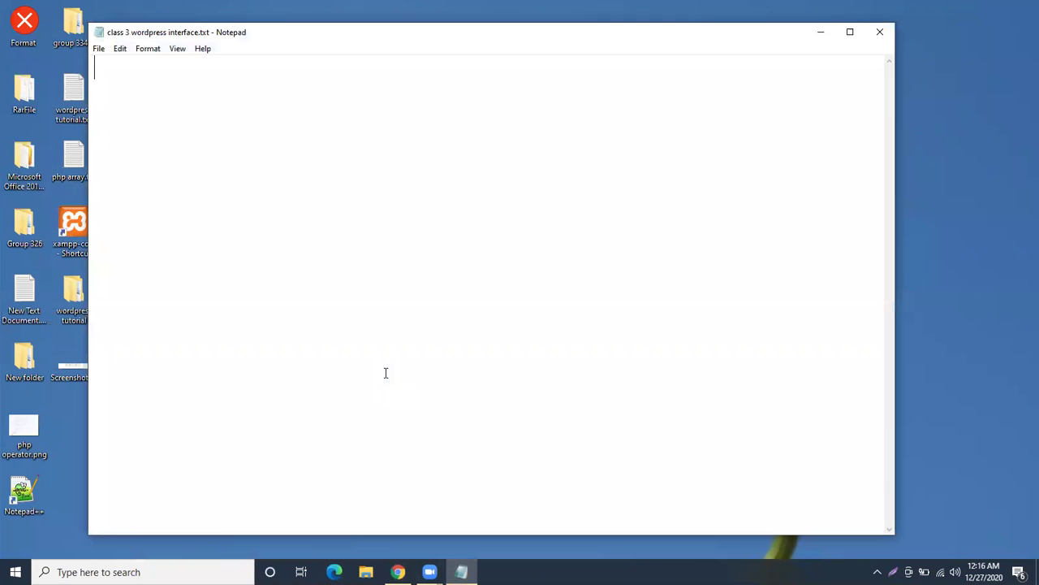
pyautogui.moveTo(357, 44); pyautogui.dragTo(471, 45)
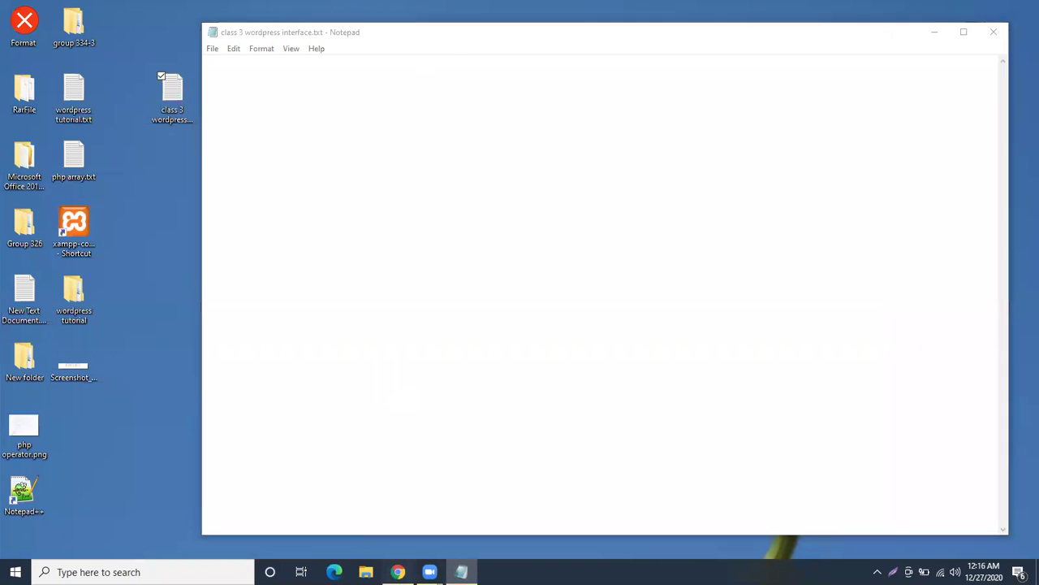
pyautogui.click(398, 572)
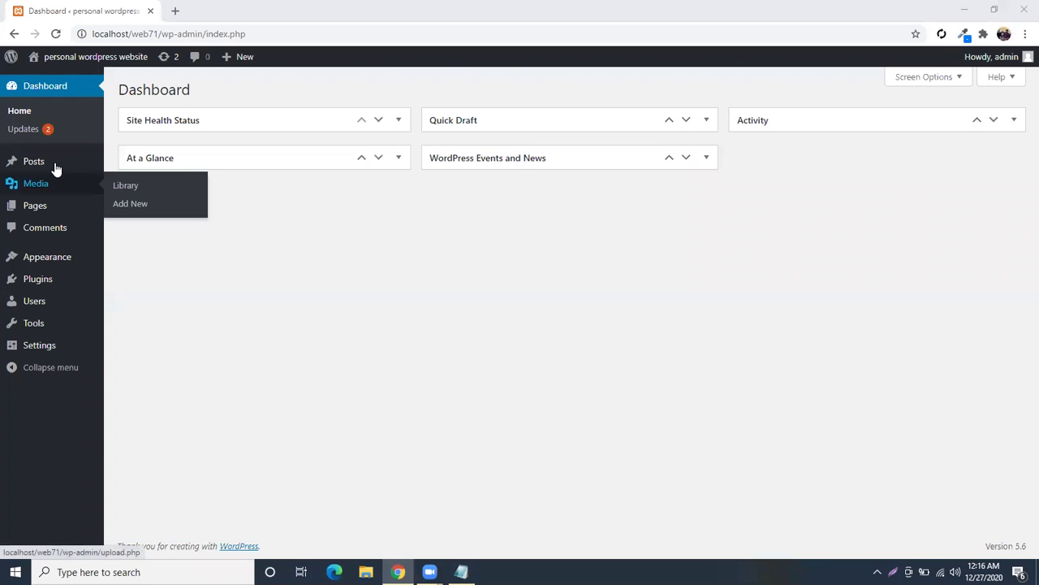
pyautogui.hotkey('ctrl', 's')
pyautogui.click(476, 290)
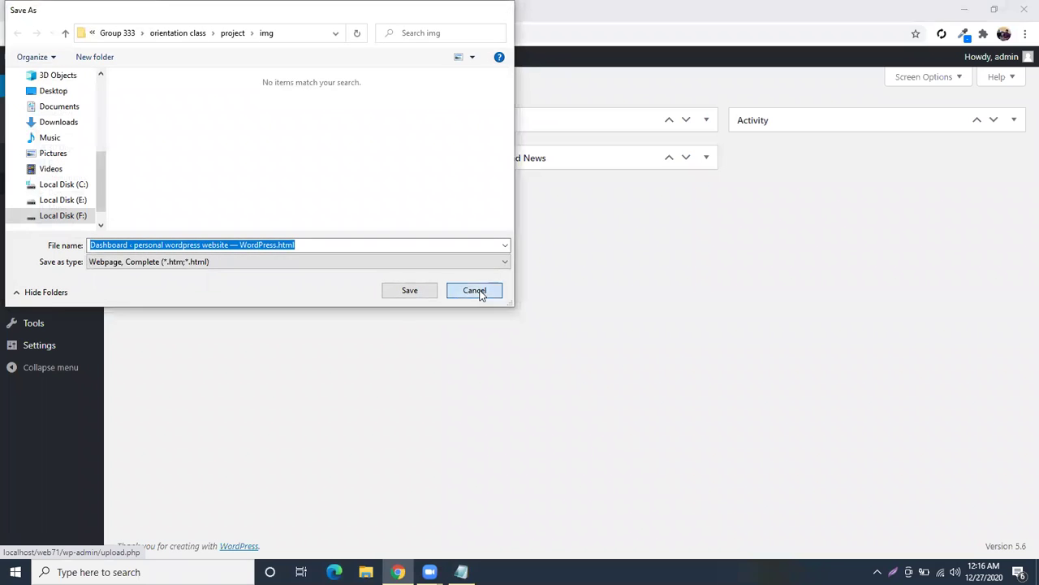
# - Open the list of all posts and load the site's front page in a new browser tab
pyautogui.moveTo(38, 167)
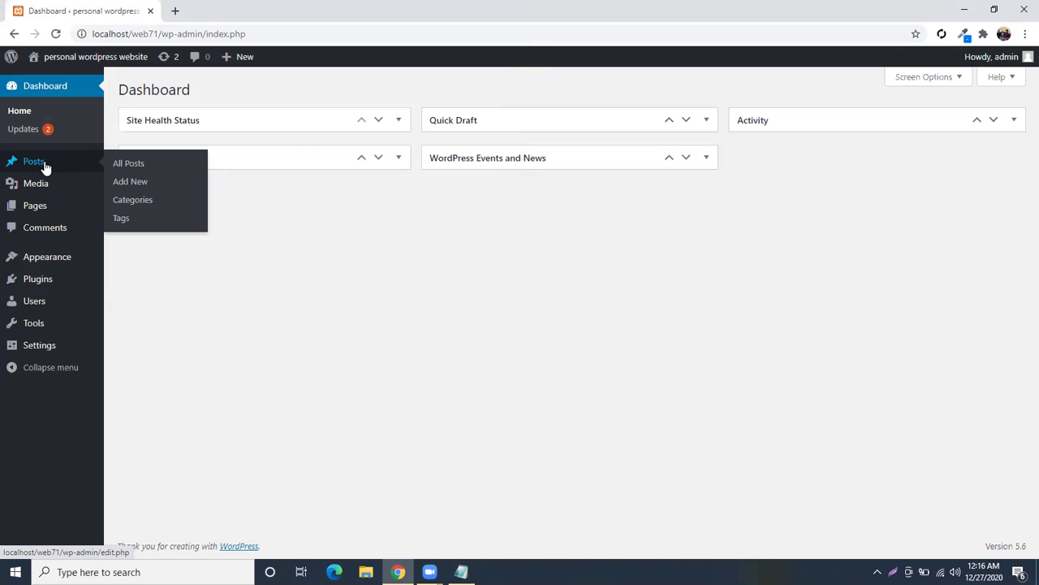
pyautogui.click(40, 167)
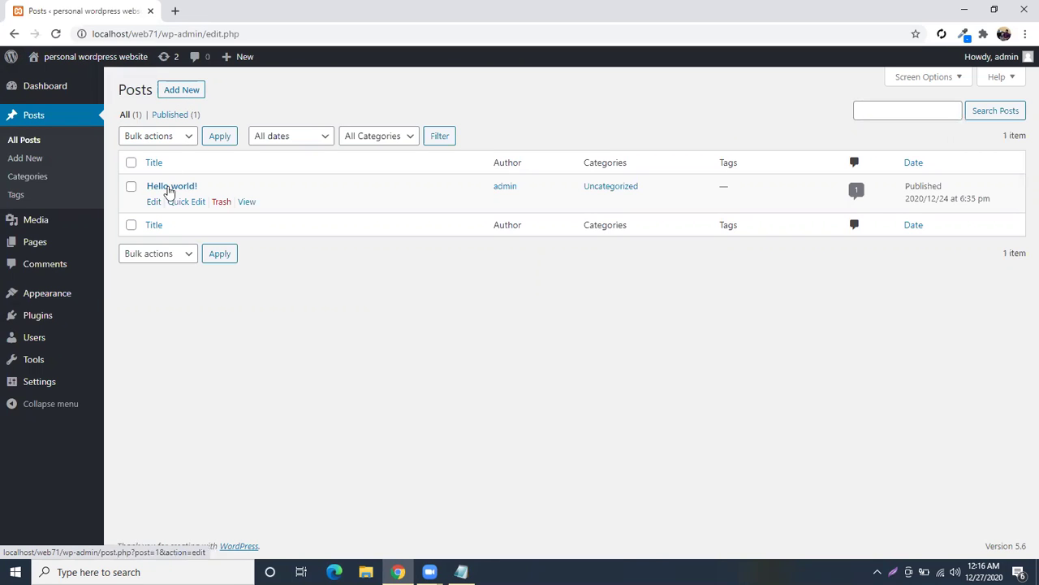
pyautogui.rightClick(104, 54)
pyautogui.click(144, 64)
pyautogui.click(214, 11)
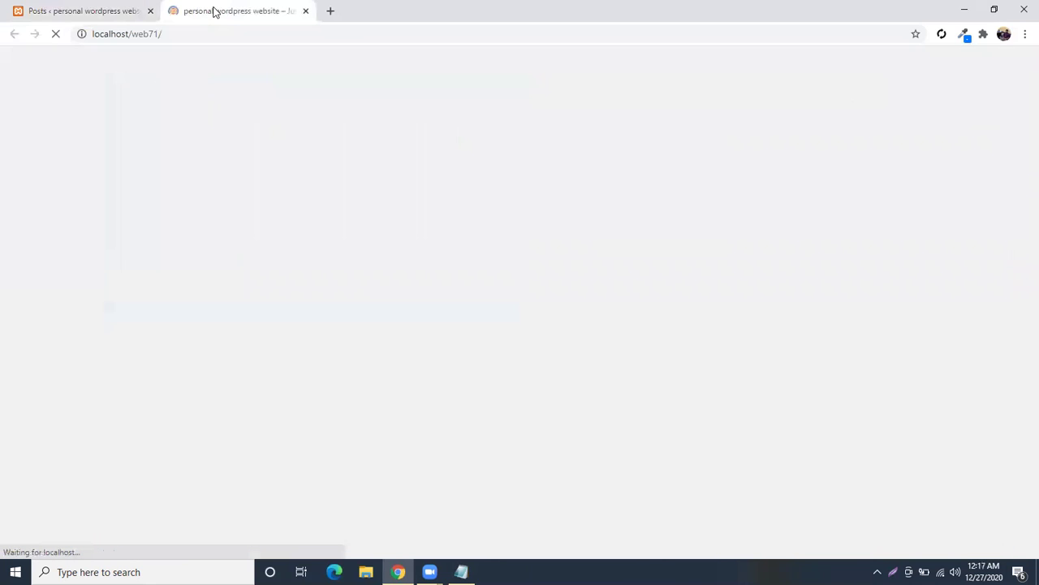
# - Examine the Hello world! post's title and body text on the front page and return to the posts list
pyautogui.moveTo(295, 260); pyautogui.dragTo(489, 257)
pyautogui.click(537, 253)
pyautogui.moveTo(299, 318); pyautogui.dragTo(415, 327)
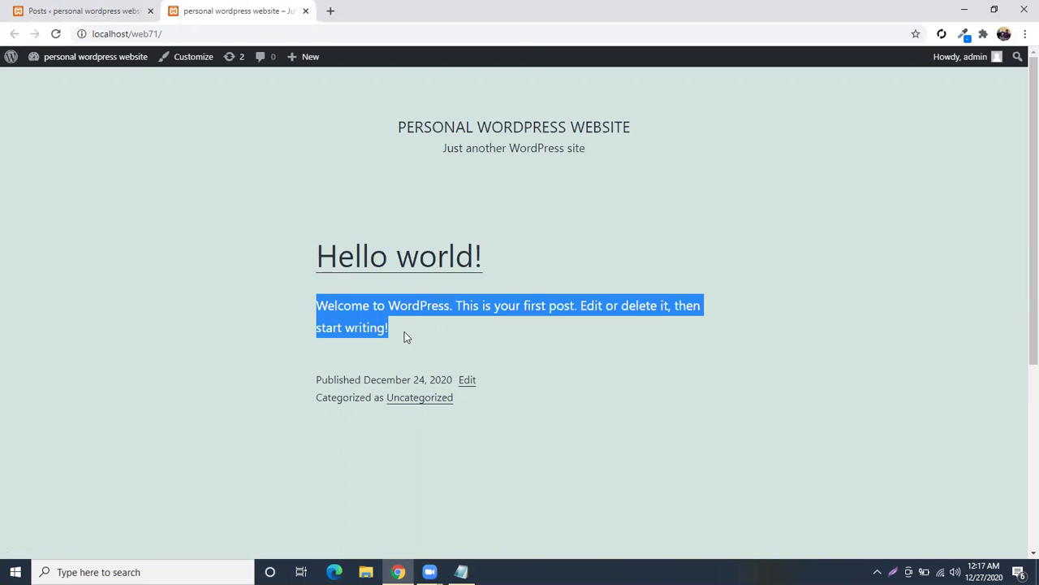
pyautogui.click(610, 302)
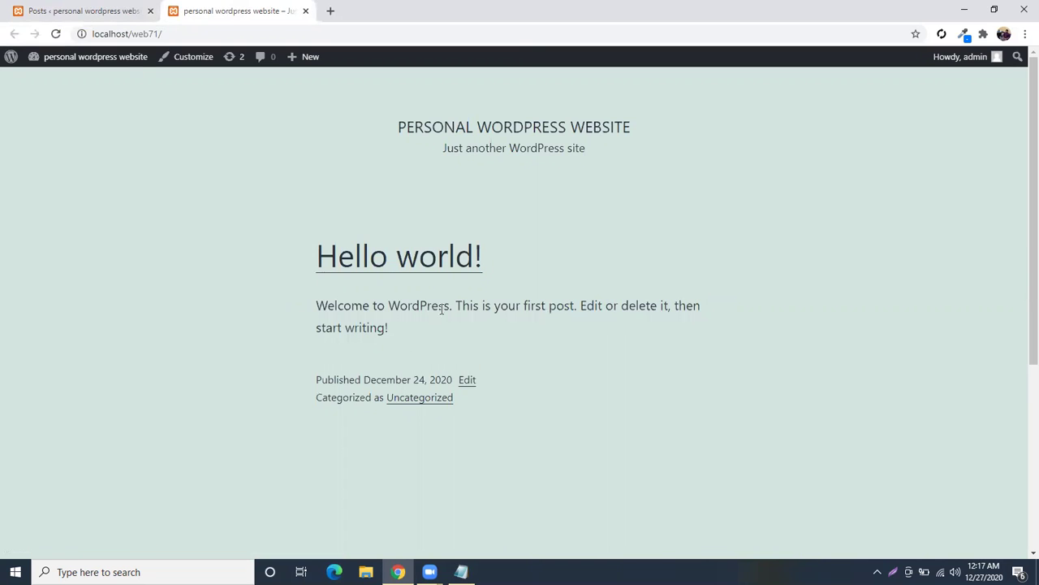
pyautogui.tripleClick(374, 321)
pyautogui.click(382, 273)
pyautogui.click(100, 10)
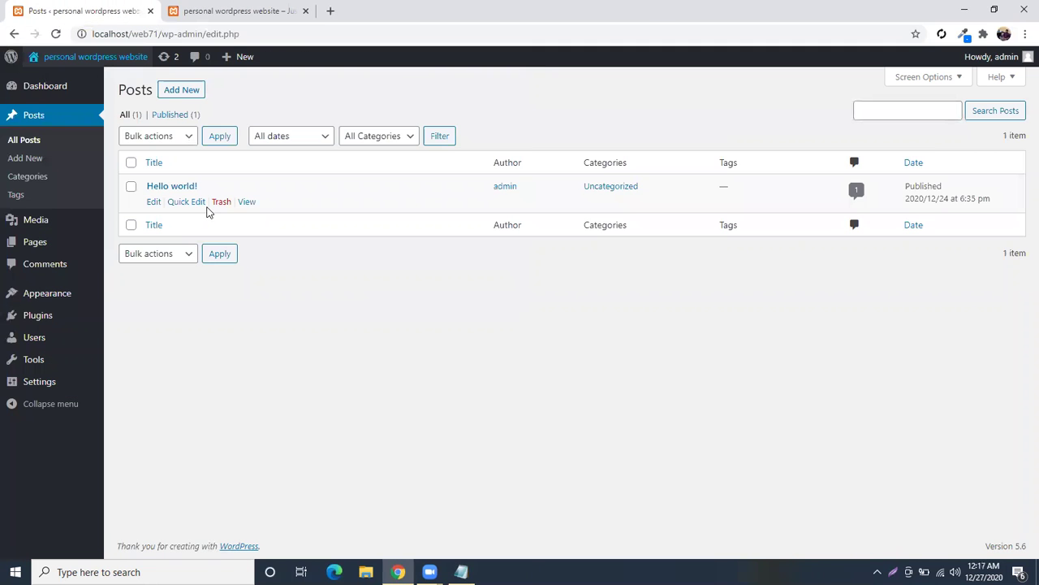
# - View the Hello world! post from the posts list, examine its title and text, and go back to the list
pyautogui.click(244, 202)
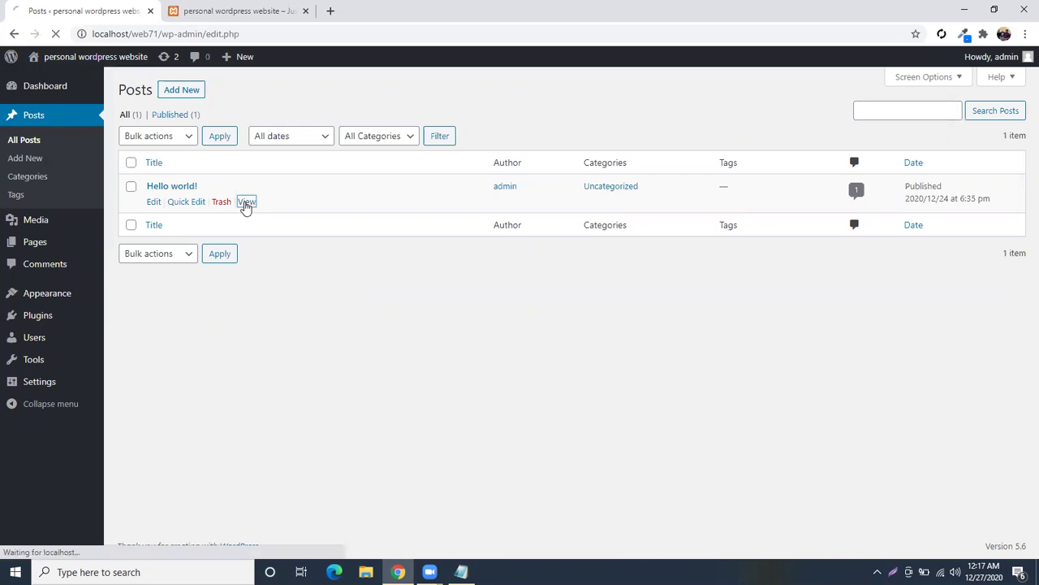
pyautogui.scroll(-2, 212, 280)
pyautogui.moveTo(310, 158); pyautogui.dragTo(112, 147)
pyautogui.moveTo(339, 284); pyautogui.dragTo(425, 336)
pyautogui.click(425, 336)
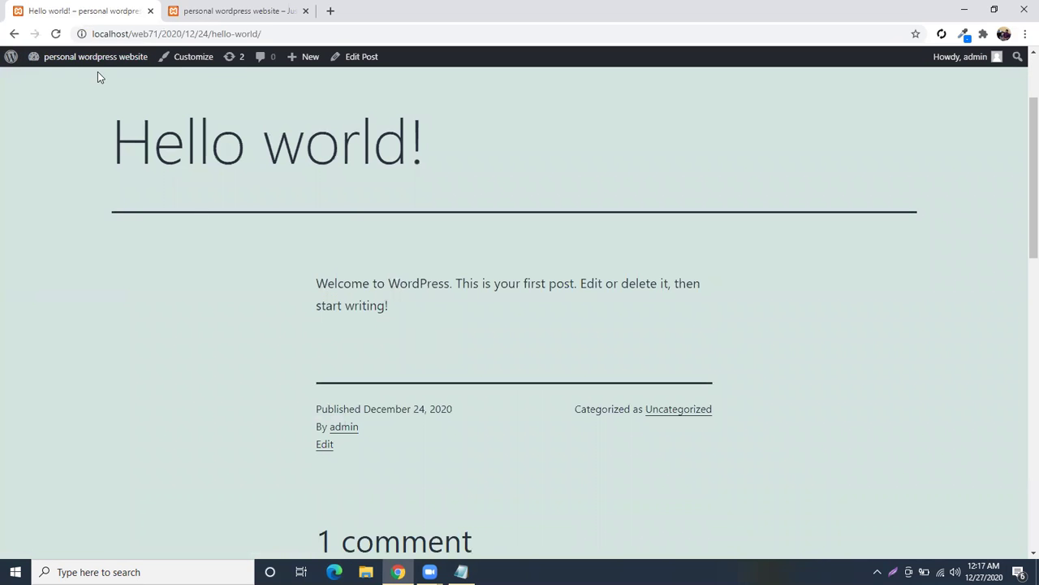
pyautogui.click(12, 35)
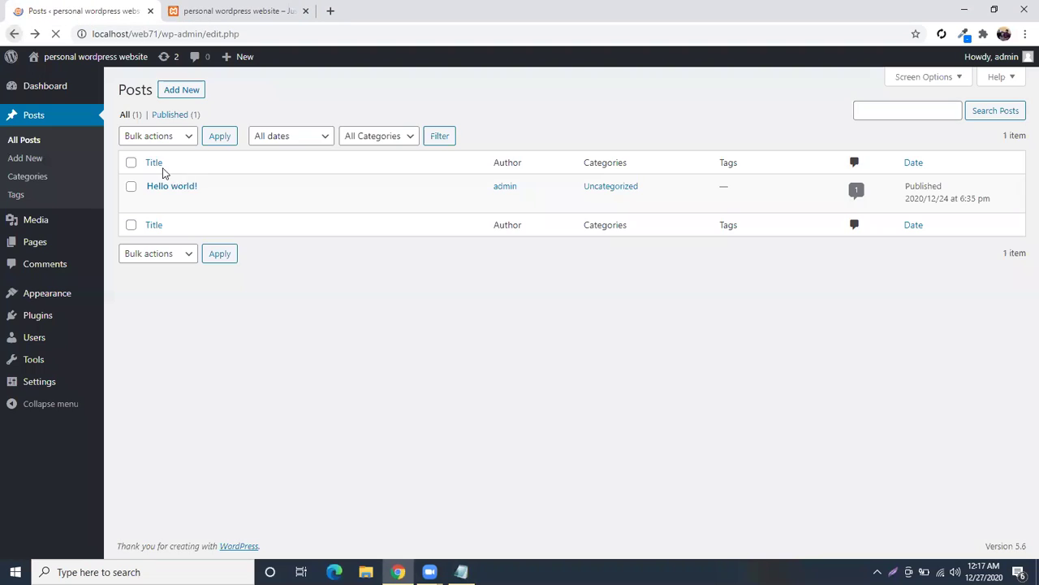
# - Start a new post, dismiss the block editor's welcome guide, and title the post "Hellow Dreamland IT"
pyautogui.click(180, 91)
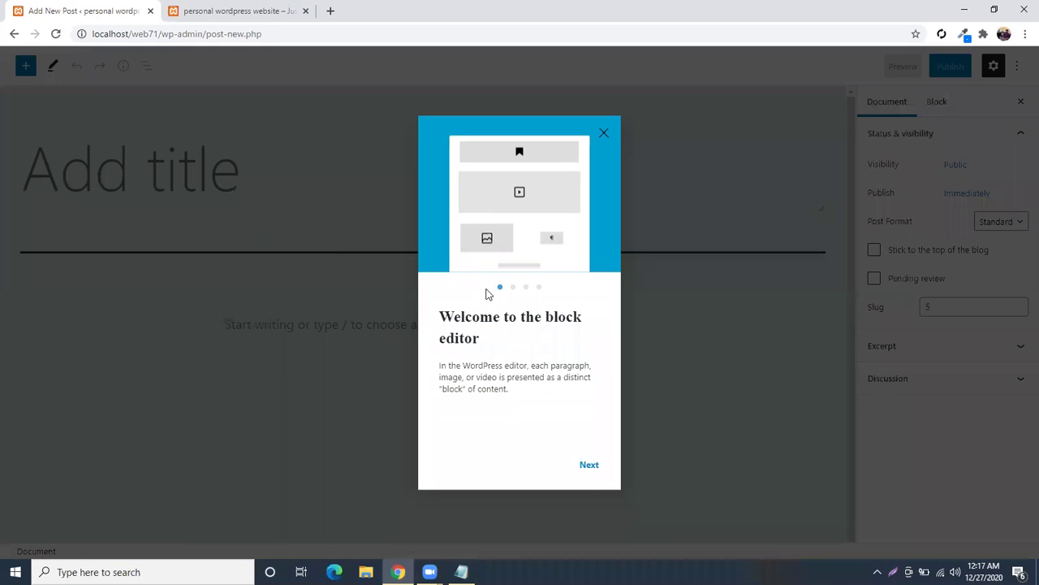
pyautogui.click(604, 133)
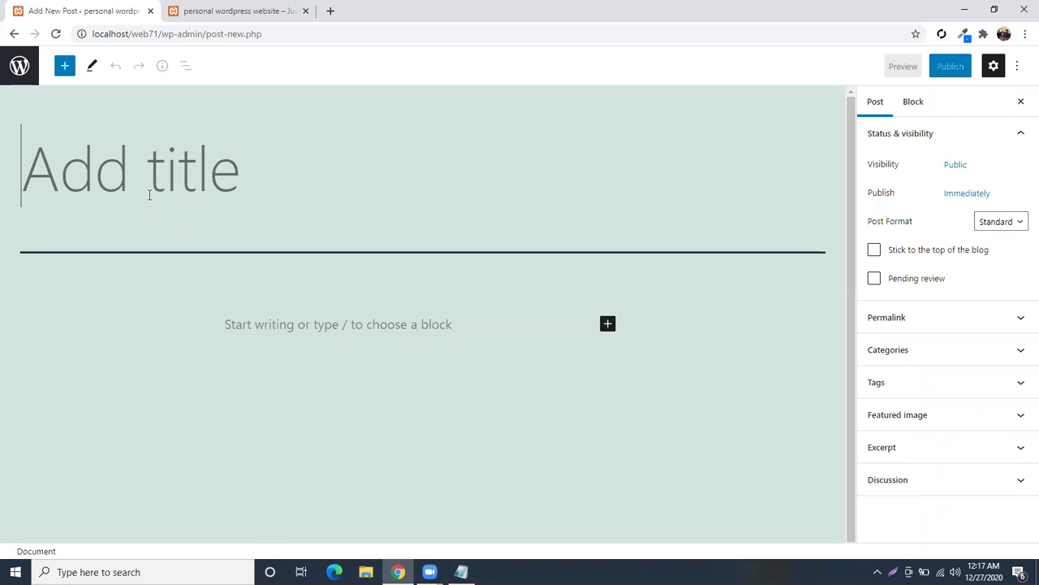
pyautogui.write('Hellow ')
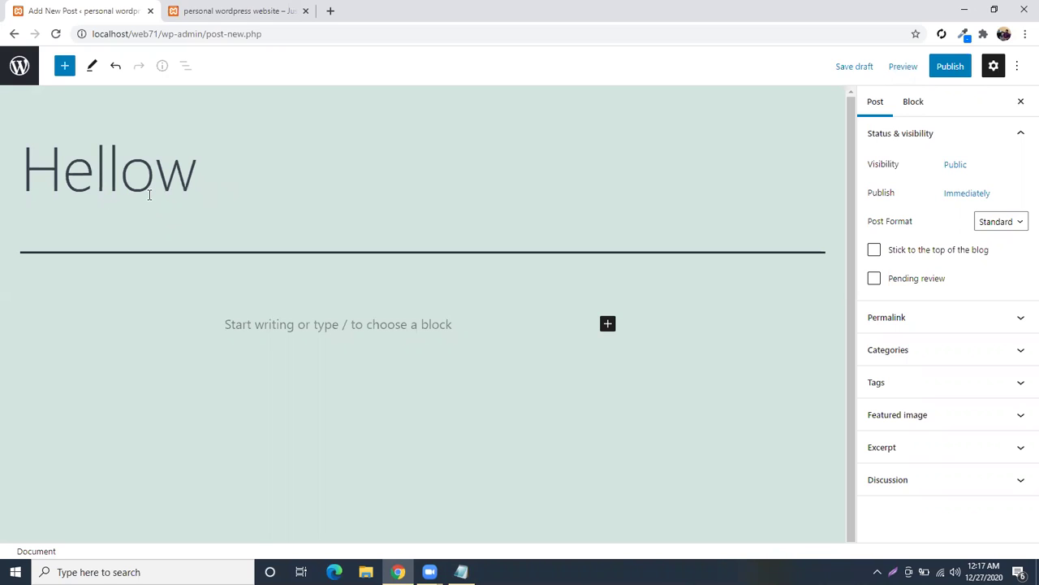
pyautogui.write('Dreamland IT')
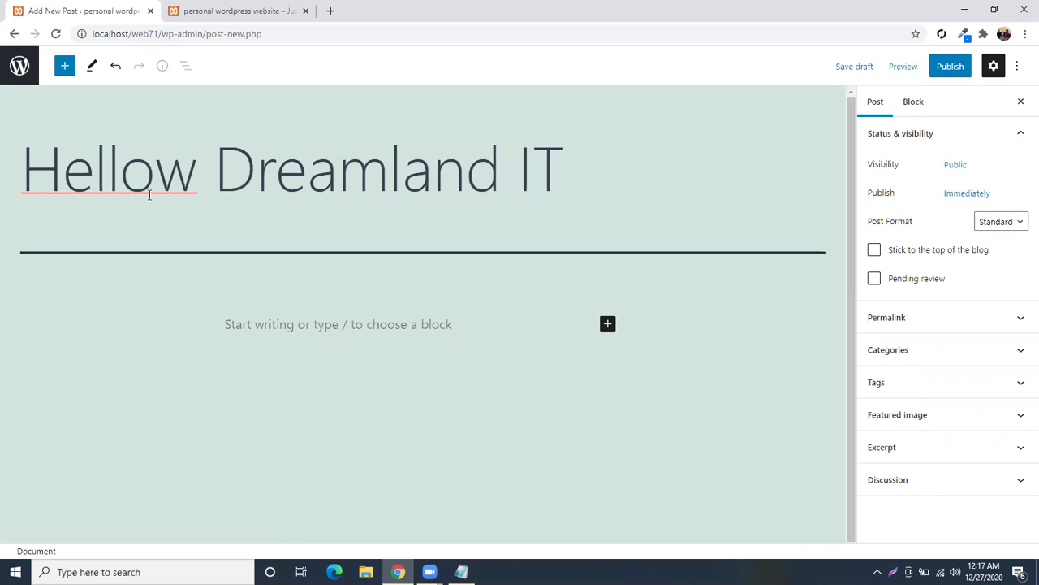
# - Write the post's body paragraph as "Hi i am New Learner In this Site."
pyautogui.click(269, 317)
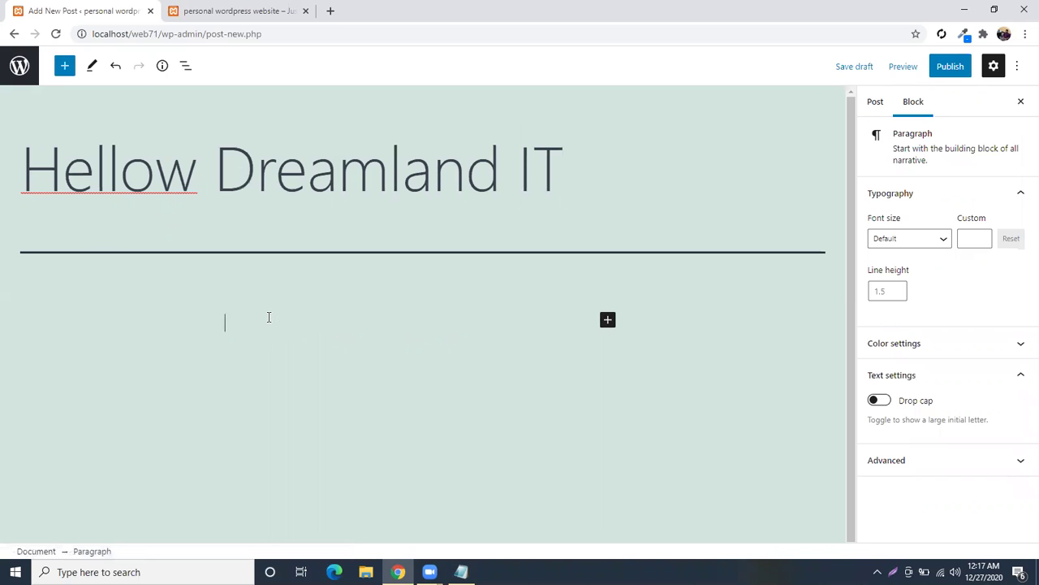
pyautogui.write('Hi i am New Learner In')
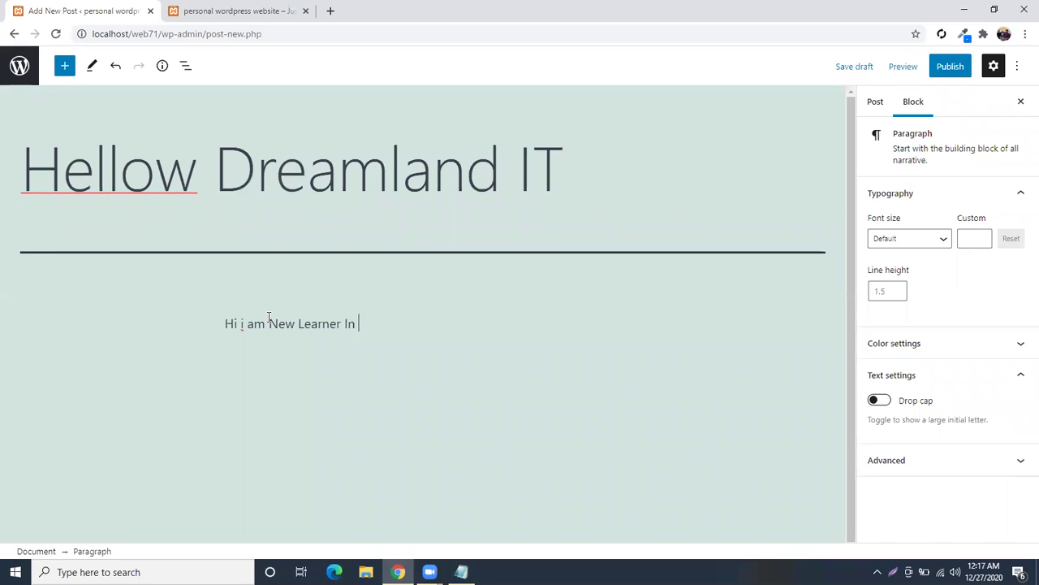
pyautogui.write('e.')
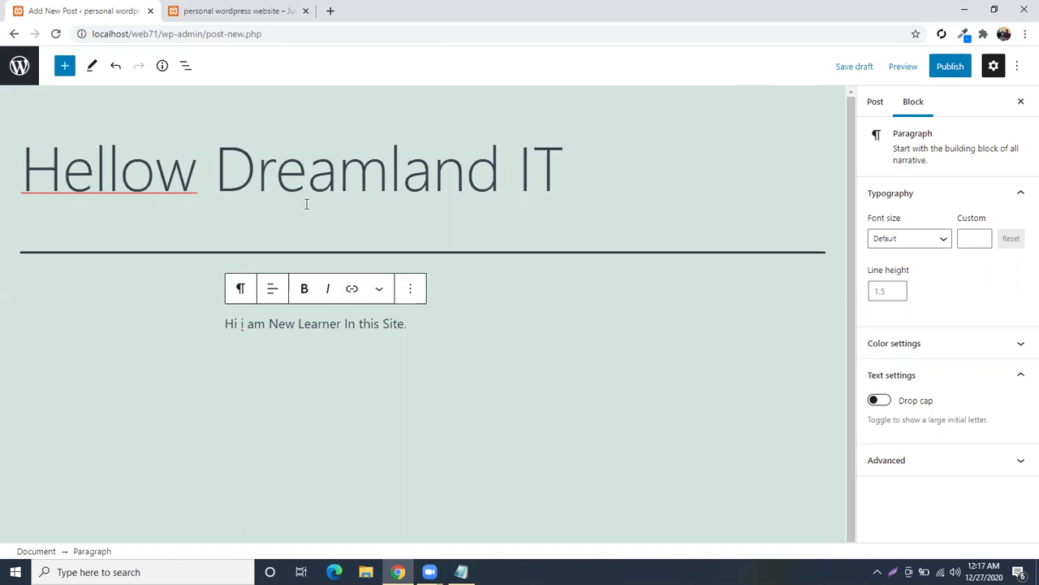
# - Check the post's title and body text, and publish the post
pyautogui.click(251, 193)
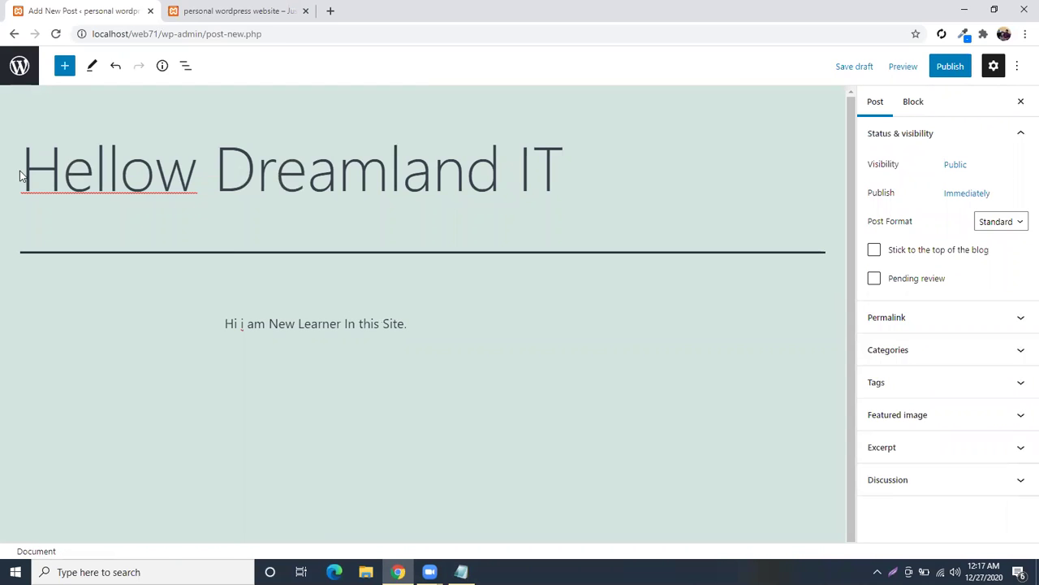
pyautogui.moveTo(580, 157); pyautogui.dragTo(0, 170)
pyautogui.click(332, 326)
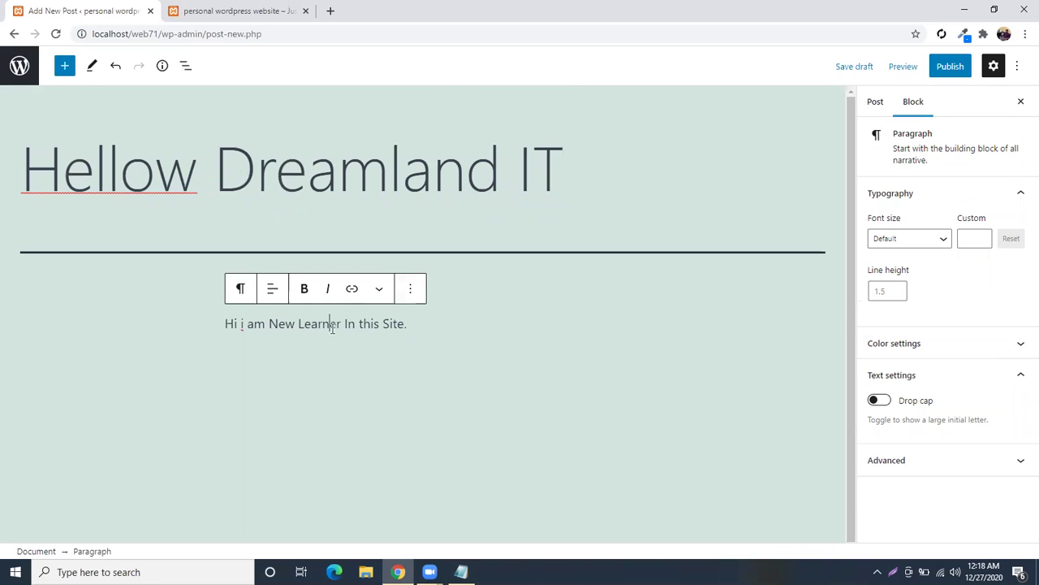
pyautogui.moveTo(400, 326); pyautogui.dragTo(203, 327)
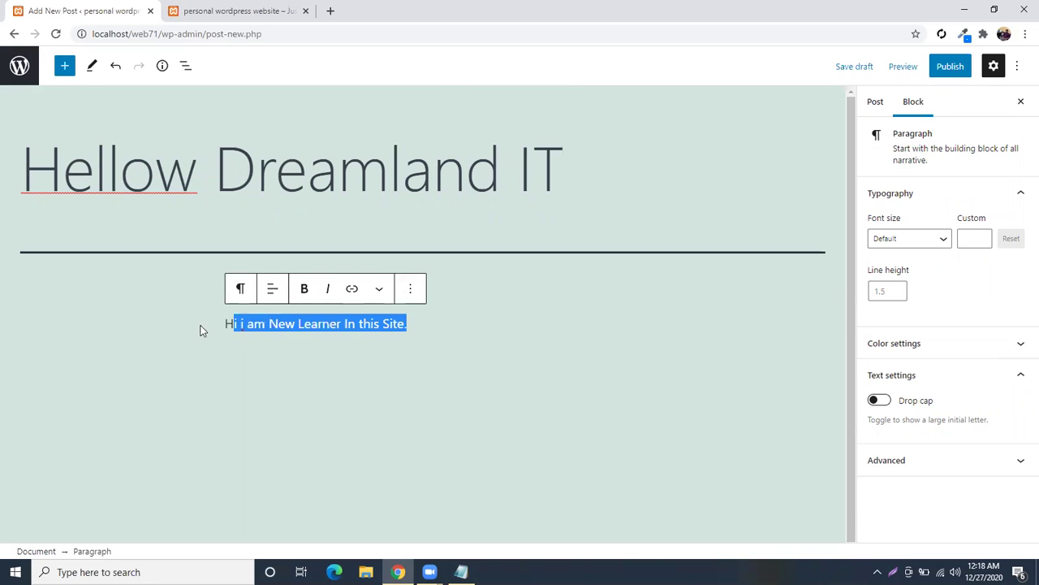
pyautogui.click(323, 324)
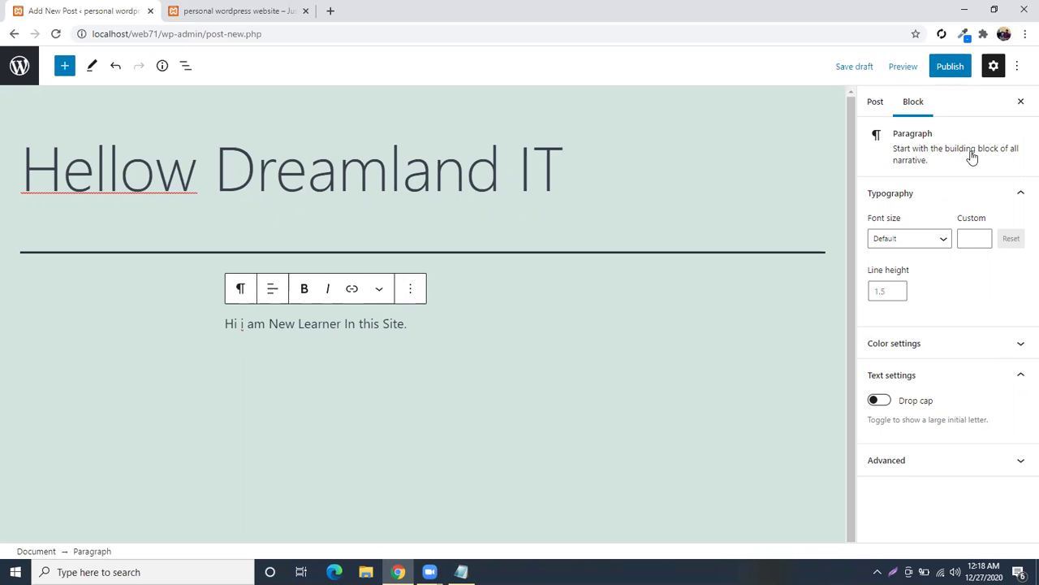
pyautogui.click(949, 68)
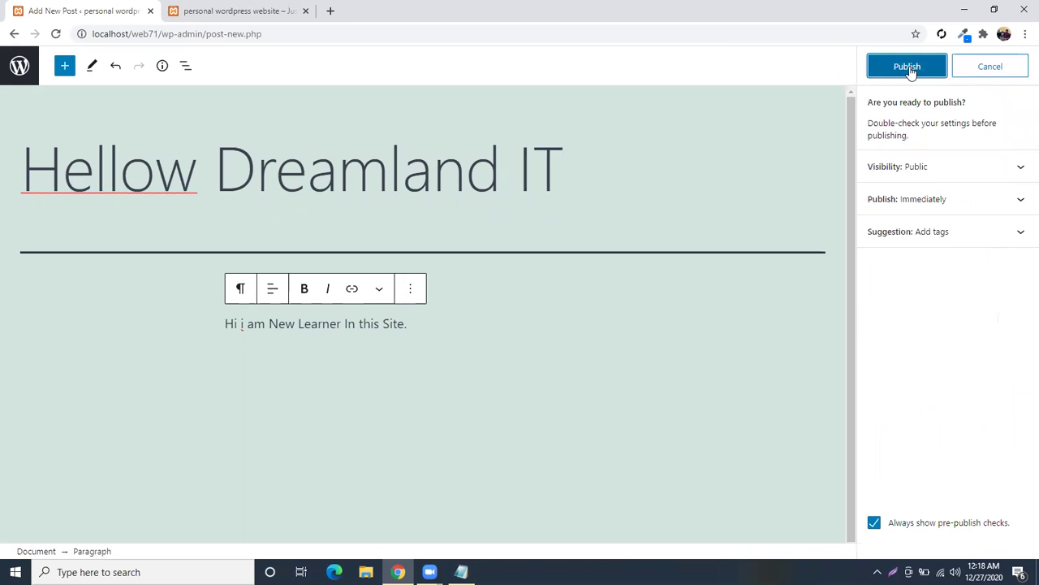
pyautogui.click(910, 68)
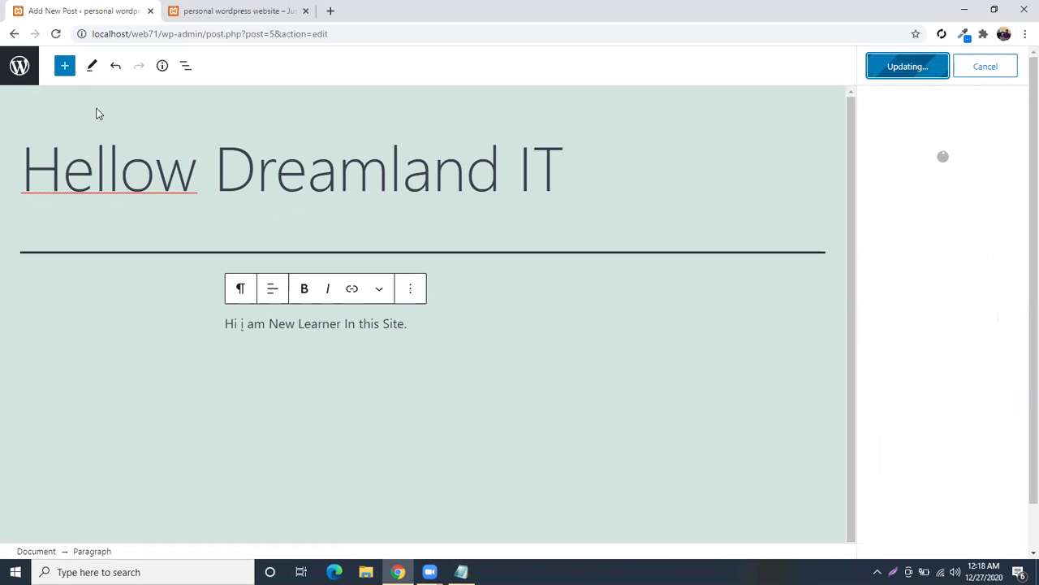
# - Reload the site's front page and examine the new post's title, text, publication date and category
pyautogui.click(164, 34)
pyautogui.press('Return')
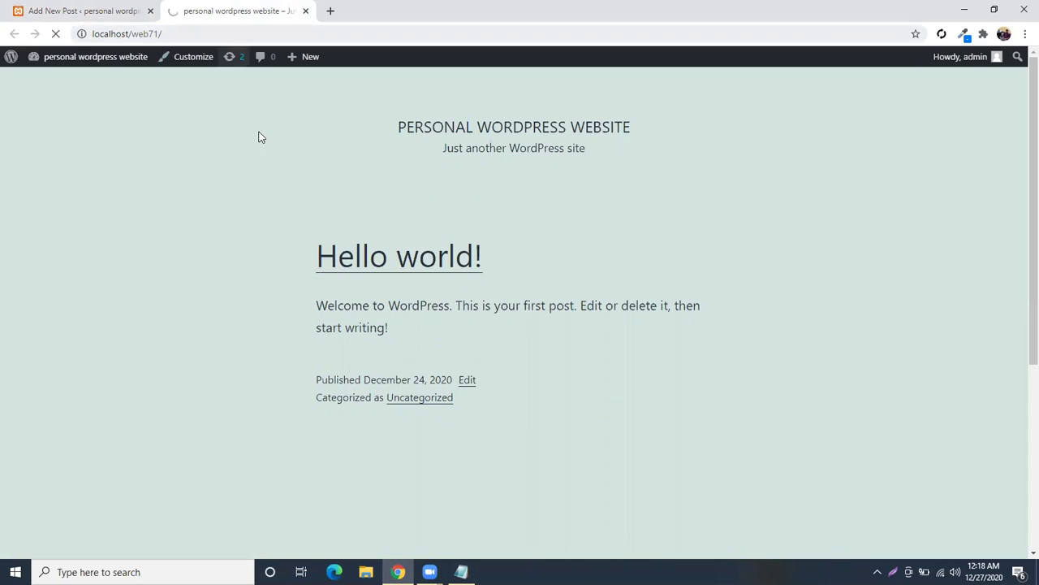
pyautogui.moveTo(301, 274); pyautogui.dragTo(680, 271)
pyautogui.moveTo(311, 308); pyautogui.dragTo(571, 313)
pyautogui.click(327, 376)
pyautogui.moveTo(373, 375); pyautogui.dragTo(453, 377)
pyautogui.click(307, 373)
pyautogui.moveTo(307, 374); pyautogui.dragTo(491, 381)
pyautogui.click(494, 382)
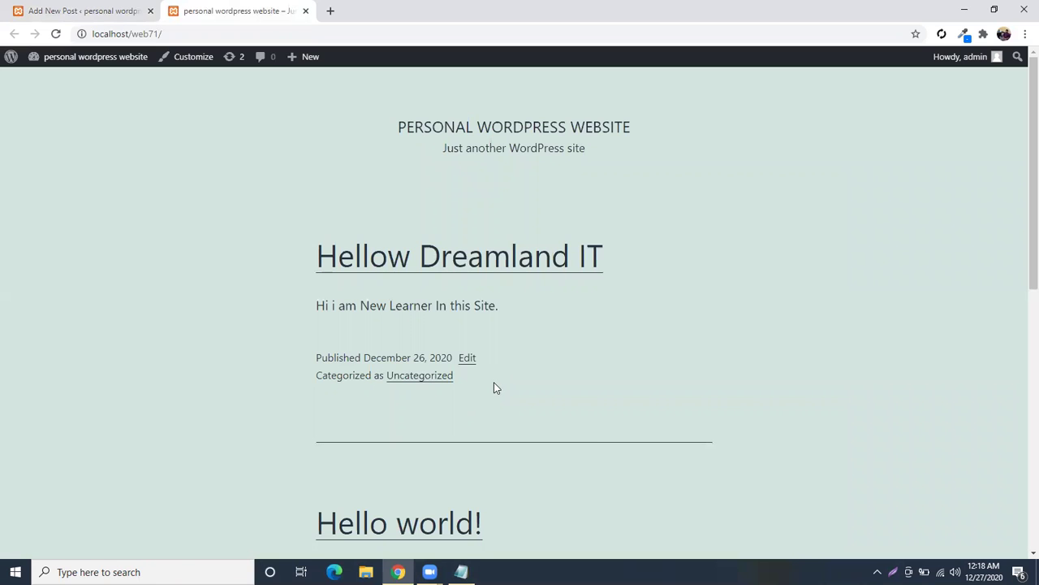
# - Leave the post editor for the posts list, refresh the list, and briefly view a blank new post before returning
pyautogui.click(141, 14)
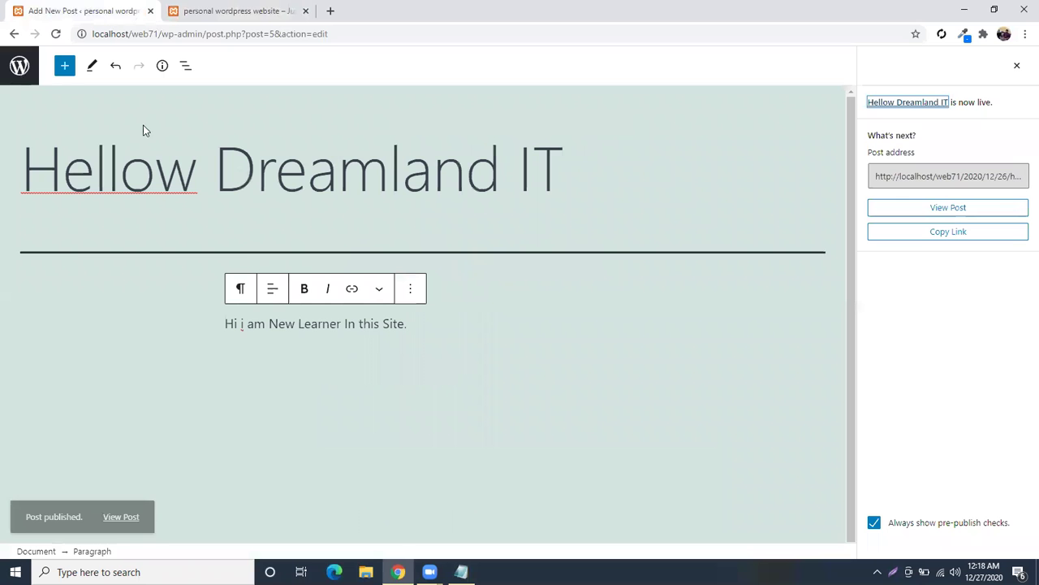
pyautogui.click(20, 65)
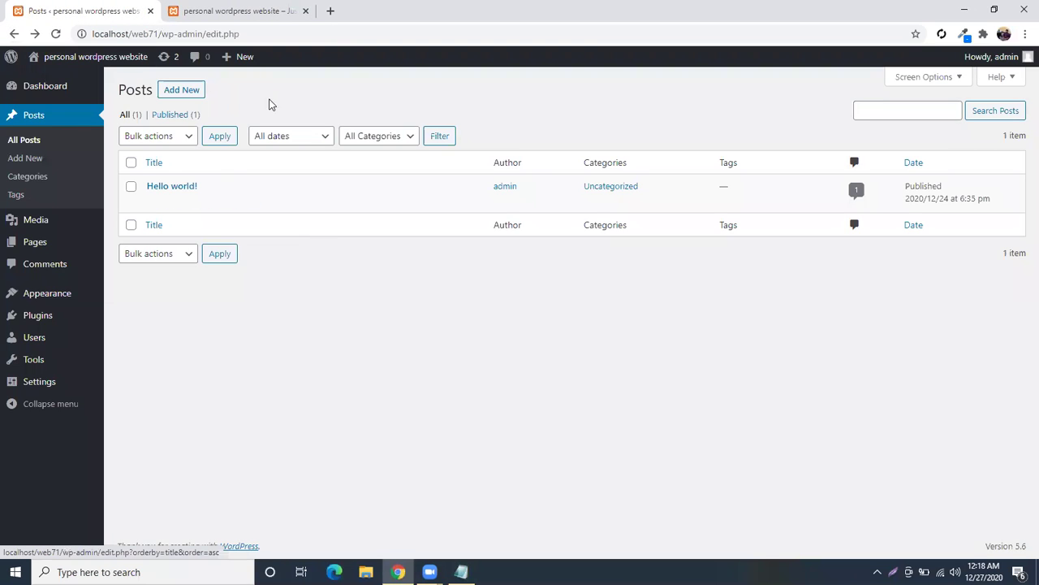
pyautogui.click(55, 33)
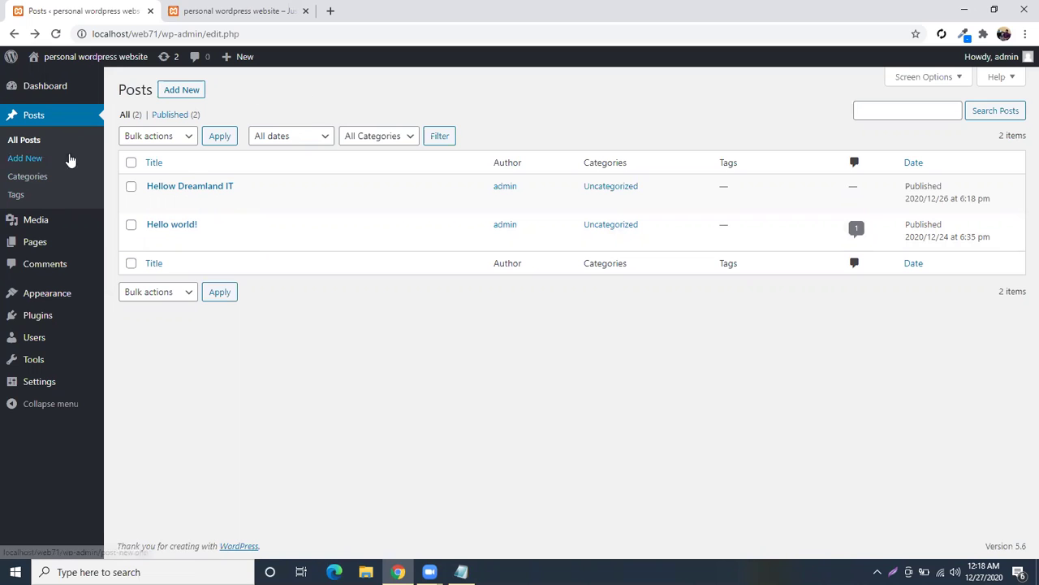
pyautogui.click(30, 160)
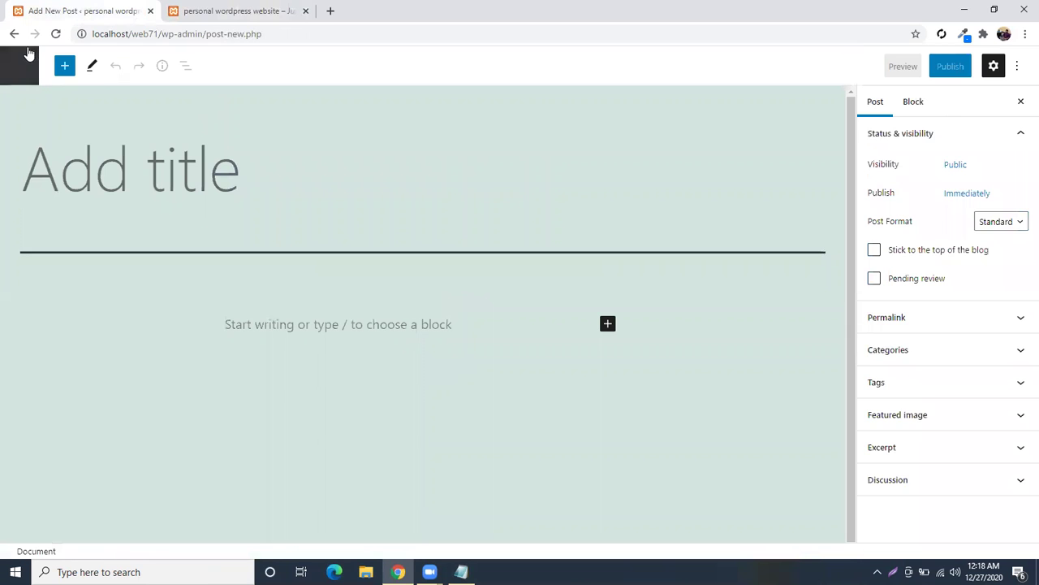
pyautogui.click(14, 33)
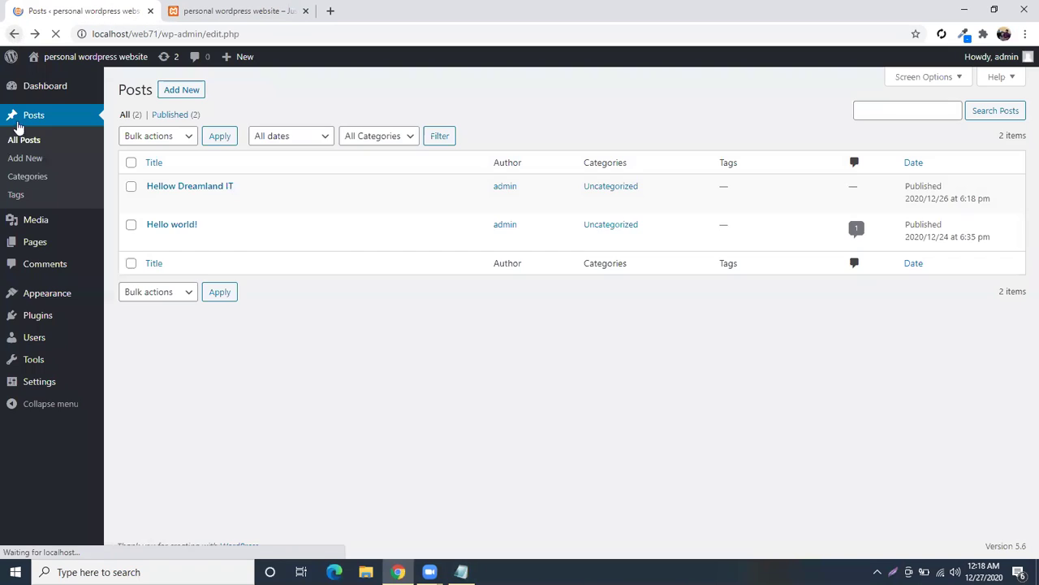
# - Open the post categories page and activate the name field for a new category
pyautogui.click(28, 176)
pyautogui.click(262, 128)
pyautogui.click(188, 171)
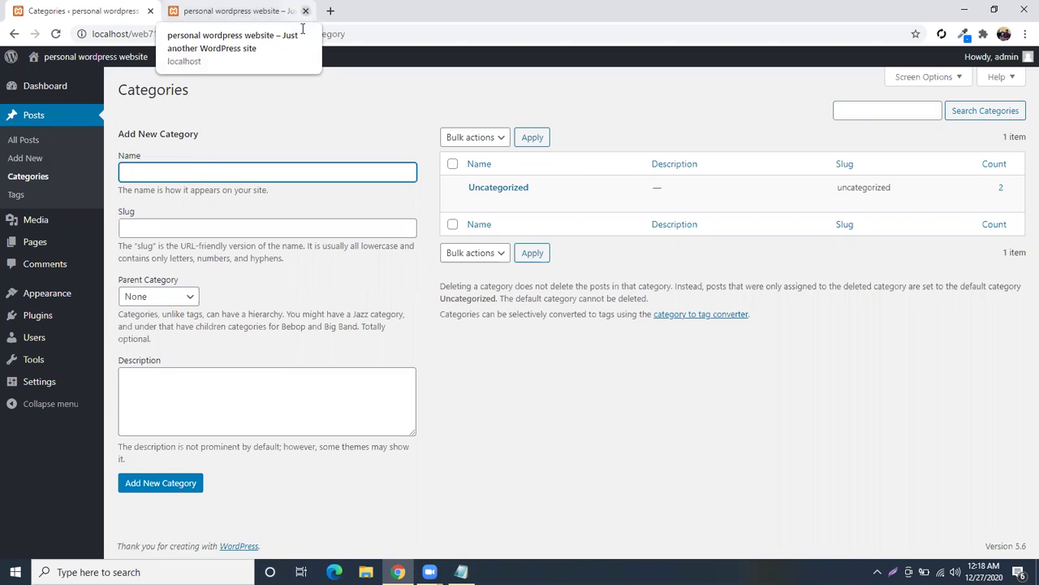
pyautogui.click(224, 108)
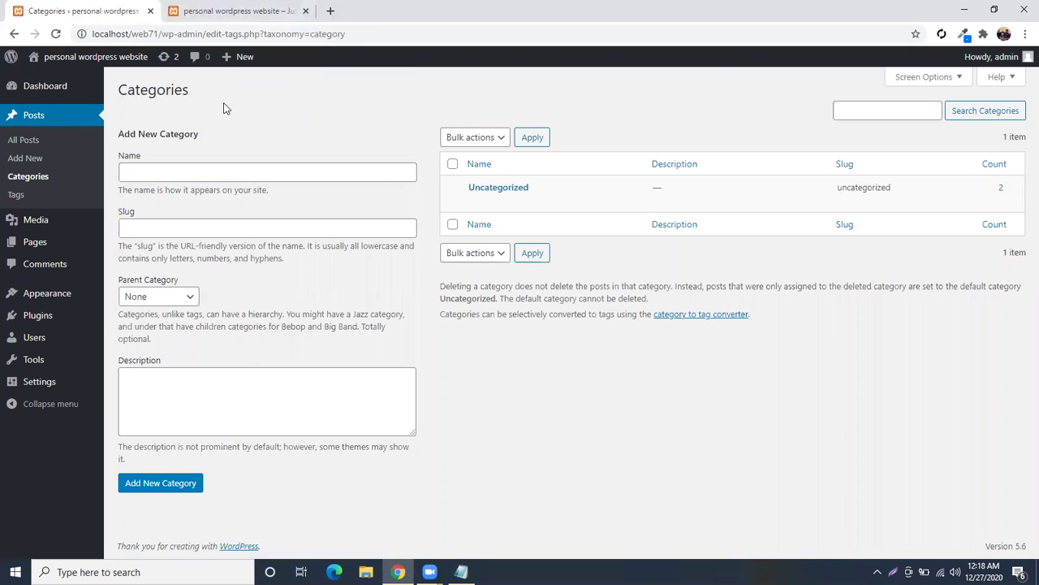
pyautogui.click(173, 171)
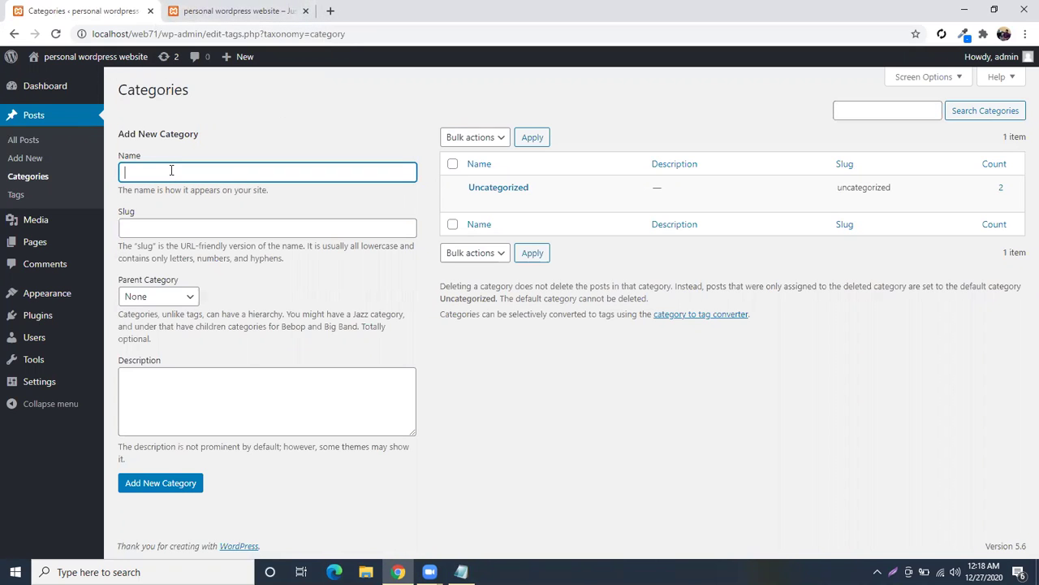
# - Open prothomalo.com in a new browser tab, dismiss the translation offer, and examine the home page's news sections
pyautogui.click(329, 13)
pyautogui.write('protho')
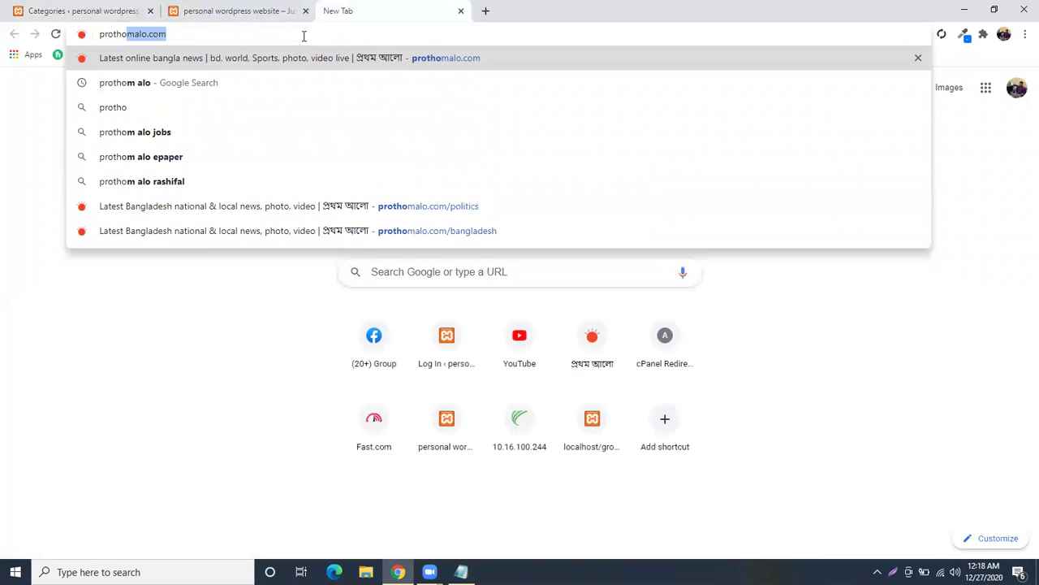
pyautogui.press('Return')
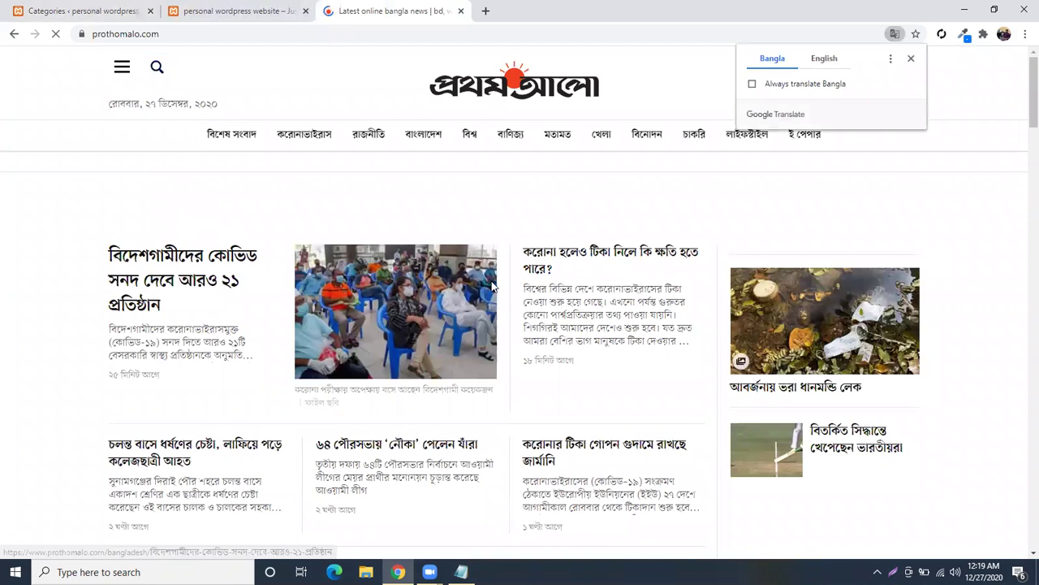
pyautogui.click(911, 63)
pyautogui.scroll(-3, 418, 369)
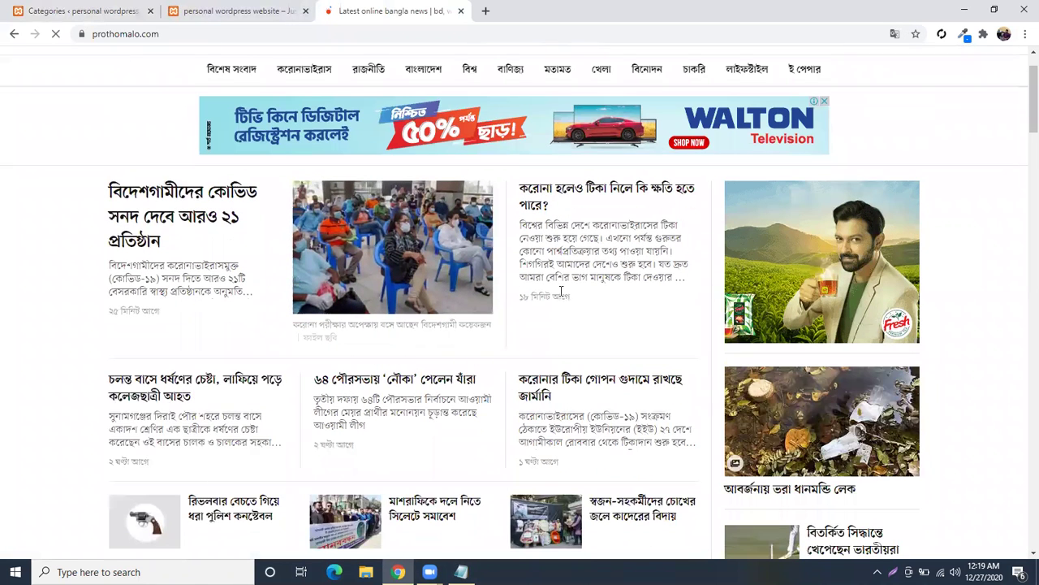
pyautogui.scroll(2, 183, 201)
pyautogui.scroll(1, 183, 201)
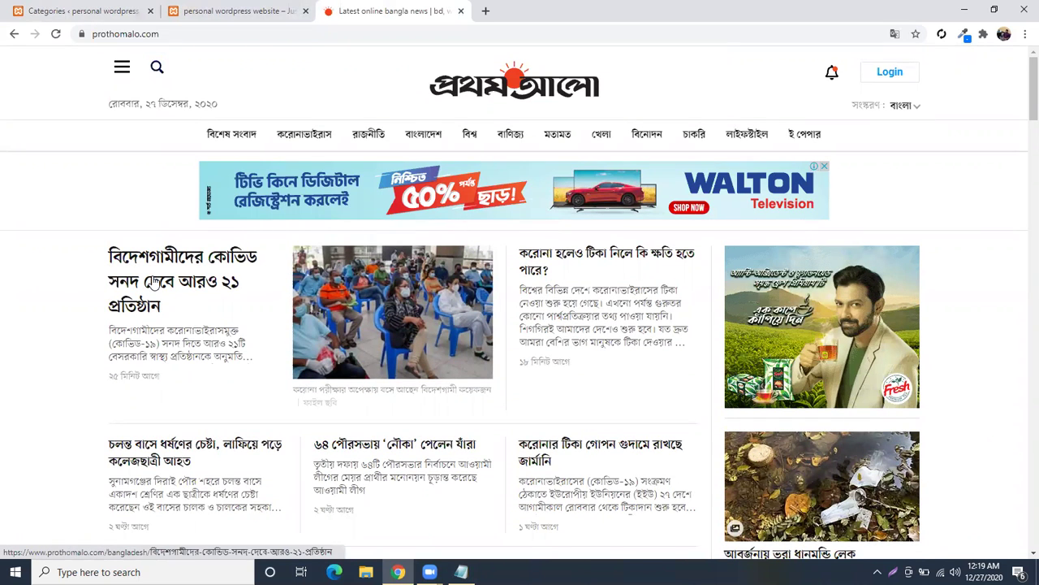
# - Open the news site's sports section, close the pop-up advertisement, and examine how its articles are grouped under the section heading
pyautogui.click(602, 136)
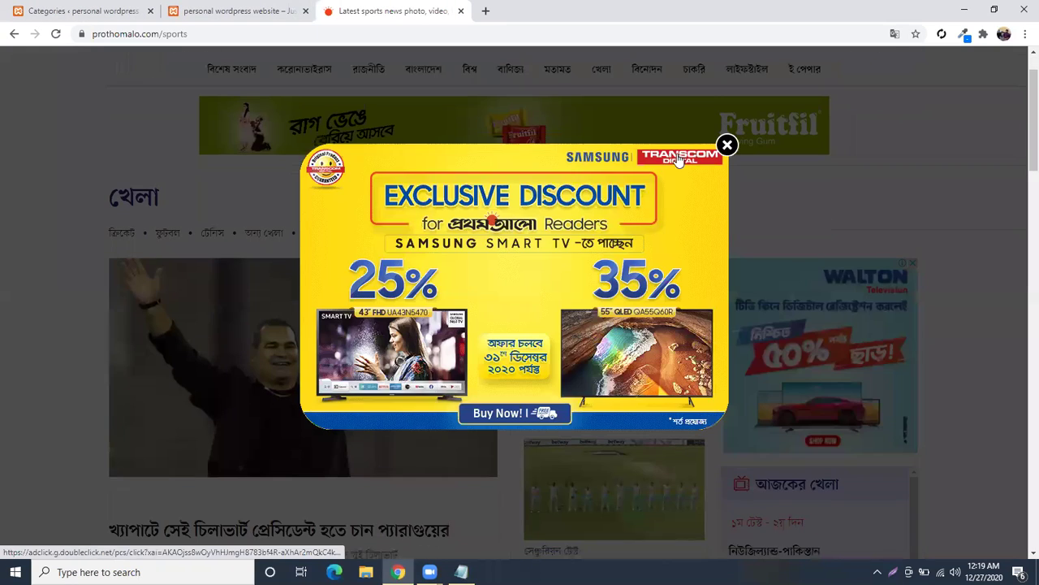
pyautogui.click(726, 146)
pyautogui.scroll(-7, 274, 320)
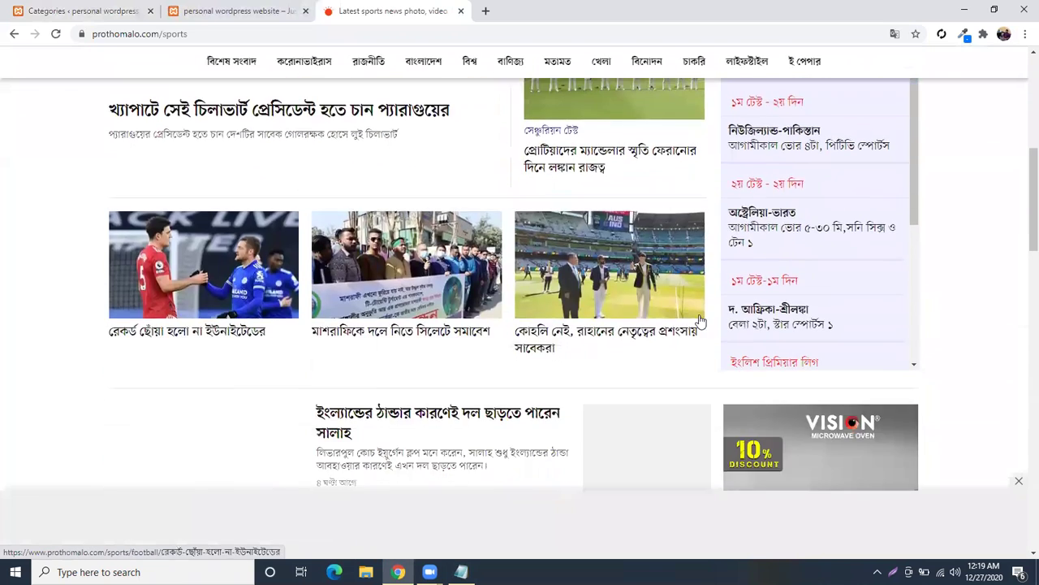
pyautogui.scroll(-2, 361, 306)
pyautogui.scroll(9, 300, 294)
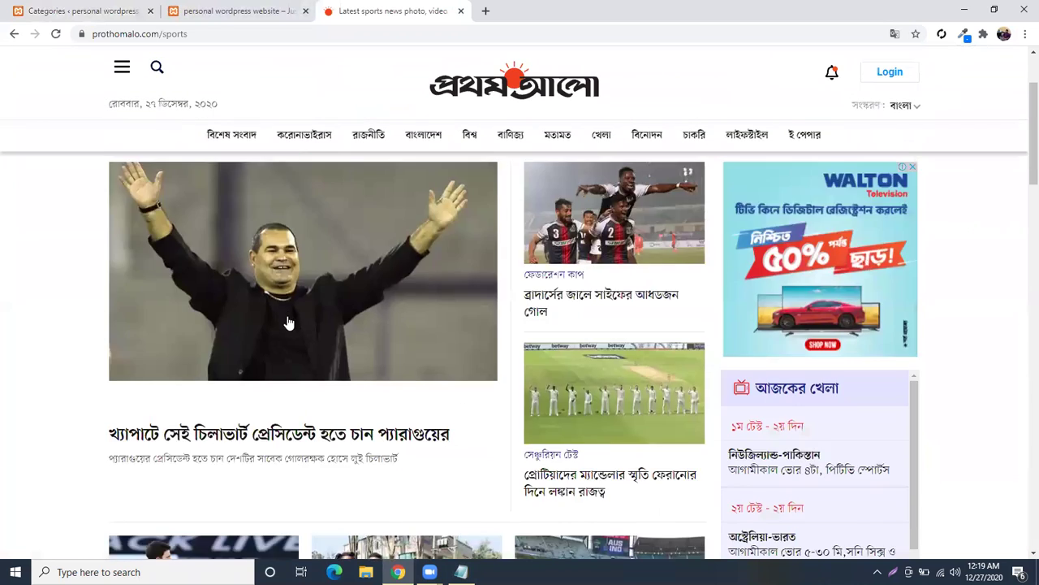
pyautogui.moveTo(70, 269); pyautogui.dragTo(224, 272)
pyautogui.click(225, 271)
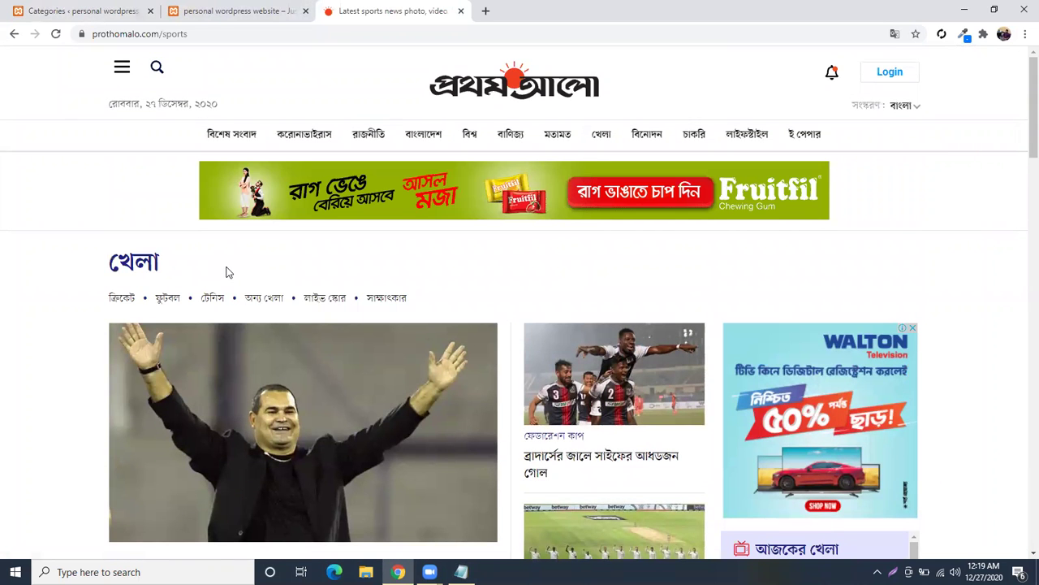
pyautogui.scroll(-3, 259, 287)
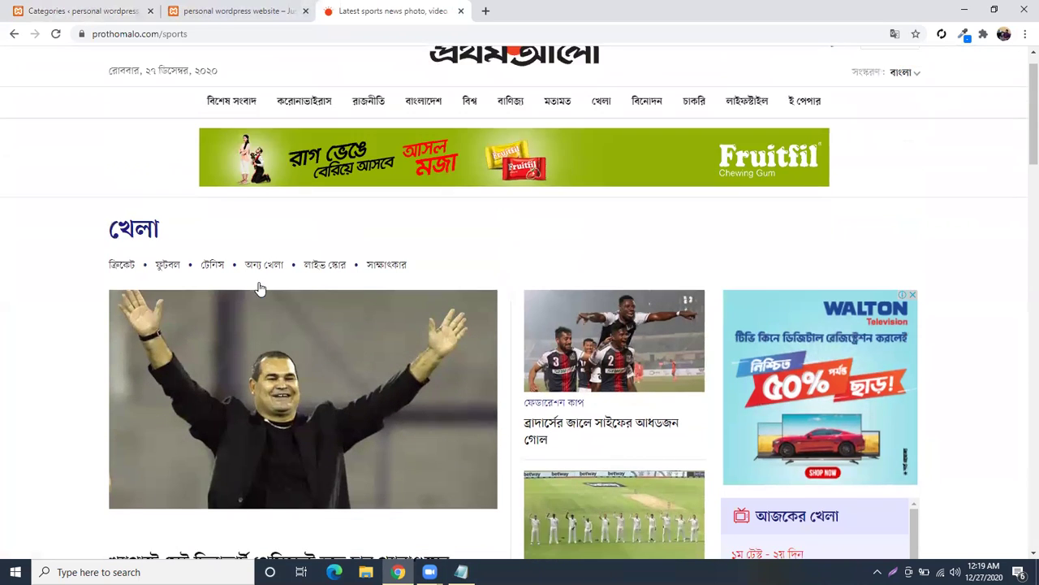
# - Return to the WordPress categories page and create the post categories "sports" and "bangladesh"
pyautogui.click(59, 15)
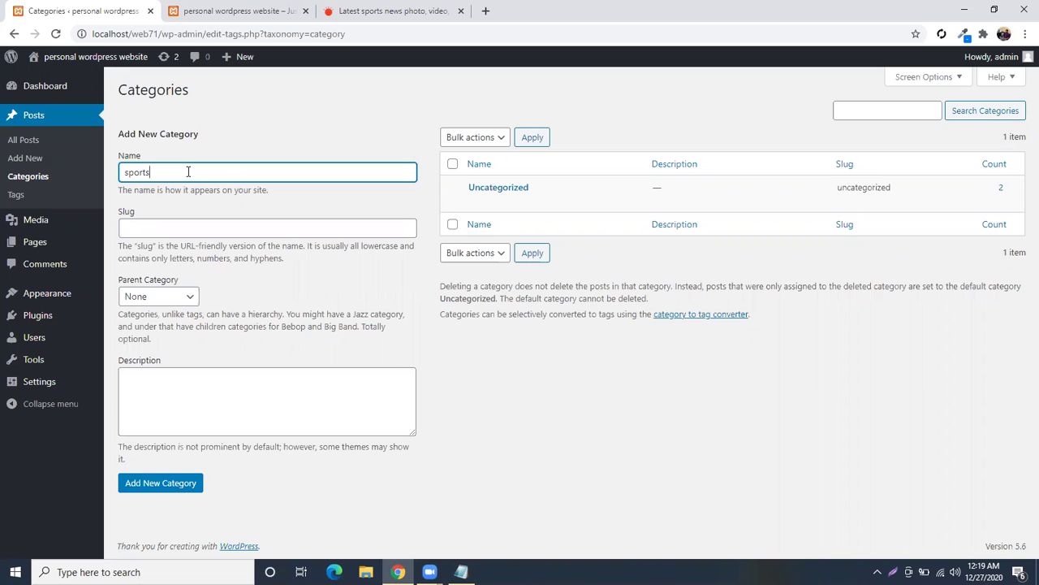
pyautogui.click(160, 481)
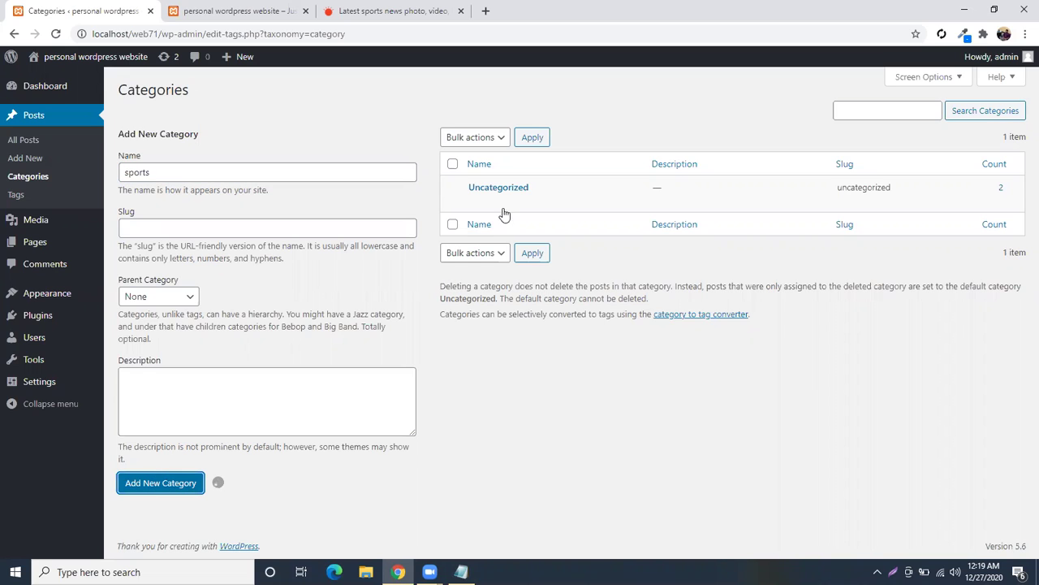
pyautogui.click(208, 175)
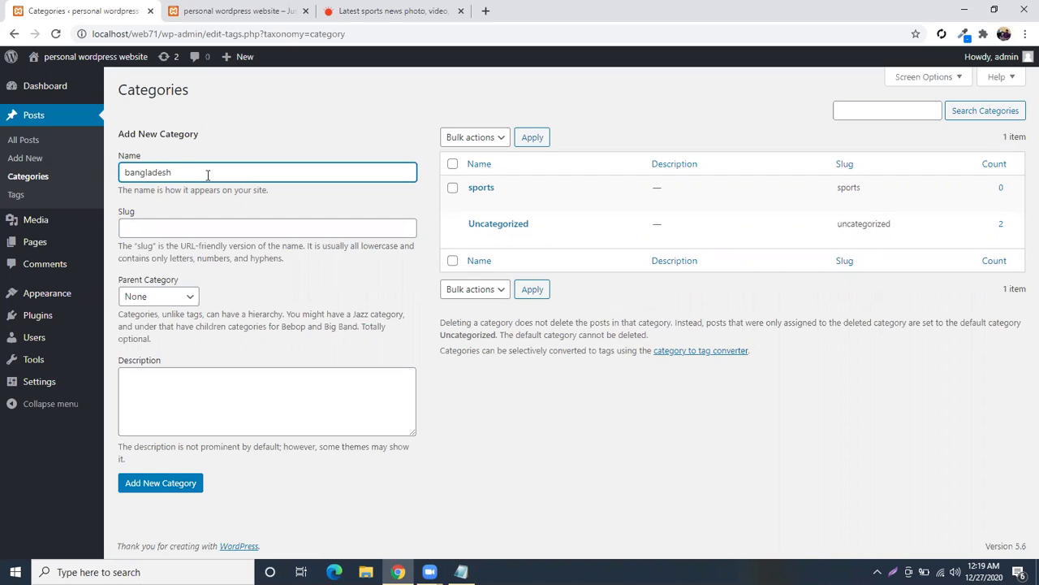
pyautogui.click(166, 487)
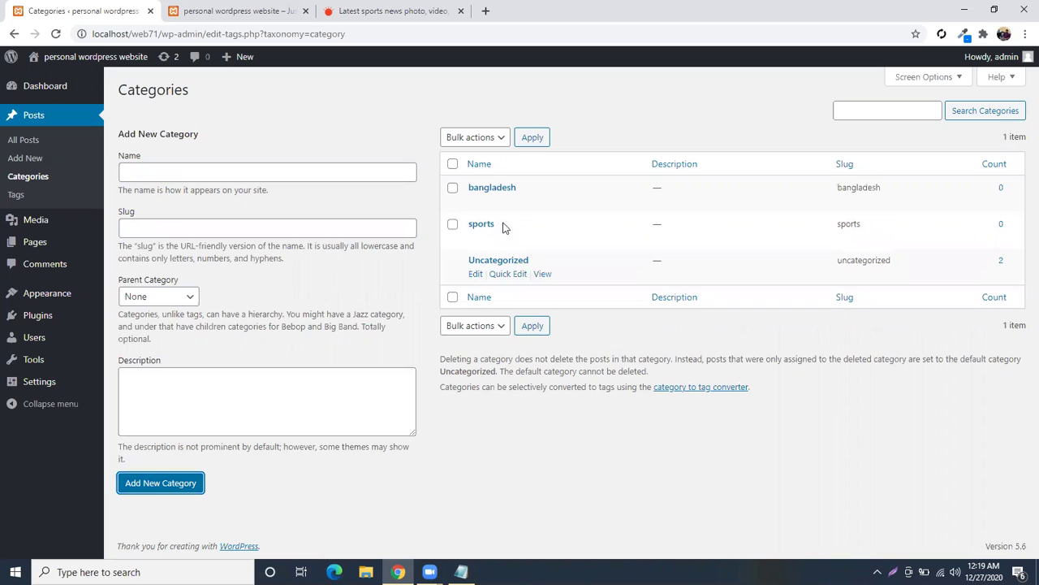
# - Create three more post categories named "politics", "commerce" and "world news"
pyautogui.click(227, 169)
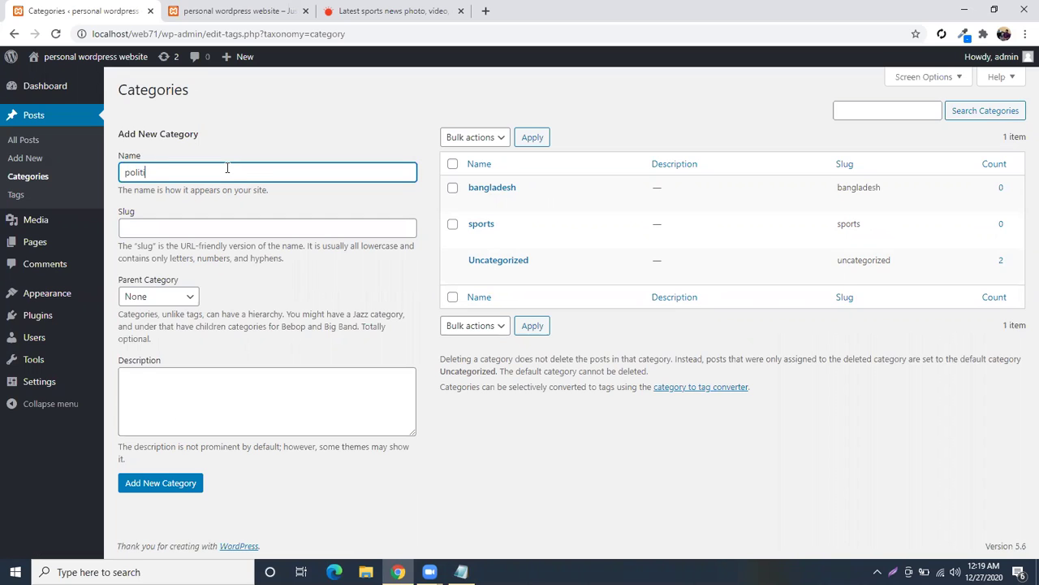
pyautogui.click(170, 485)
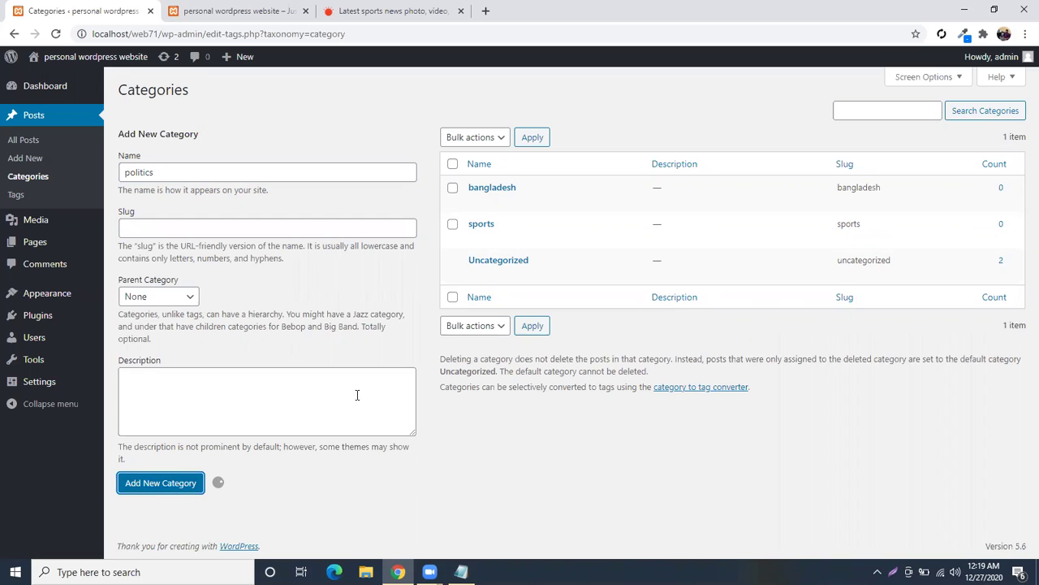
pyautogui.click(144, 165)
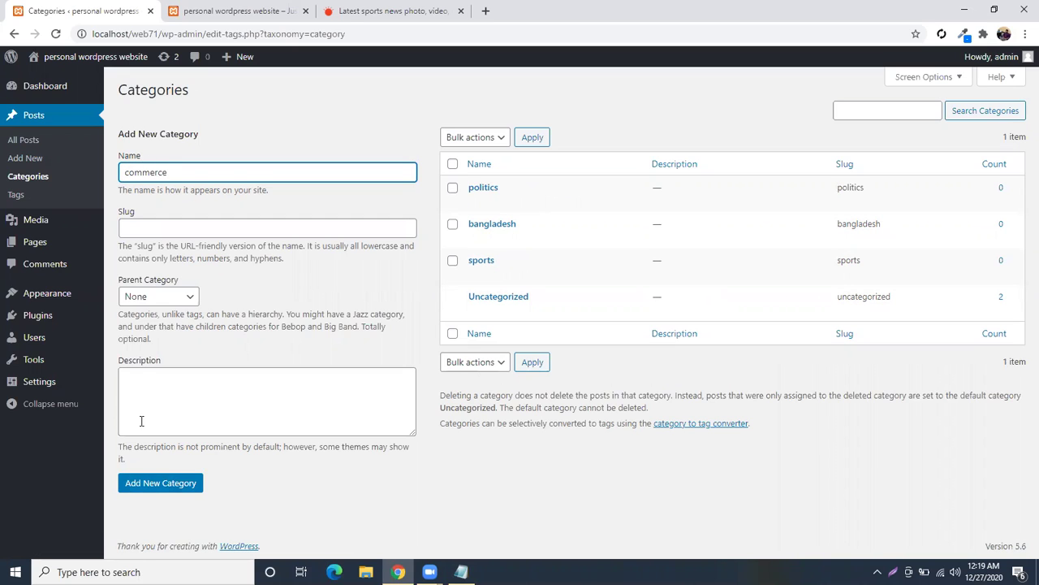
pyautogui.click(151, 483)
pyautogui.click(170, 172)
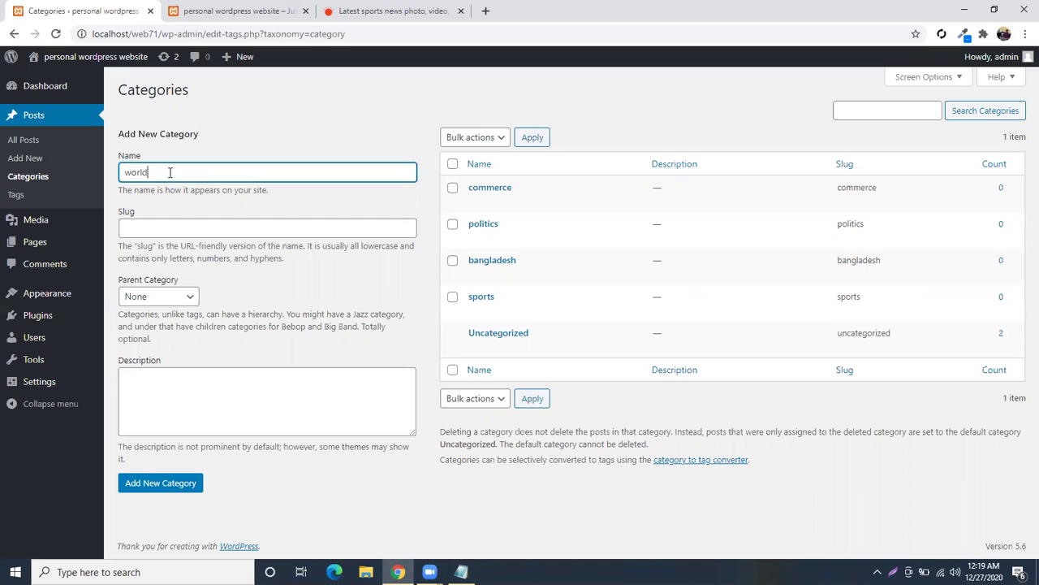
pyautogui.click(160, 486)
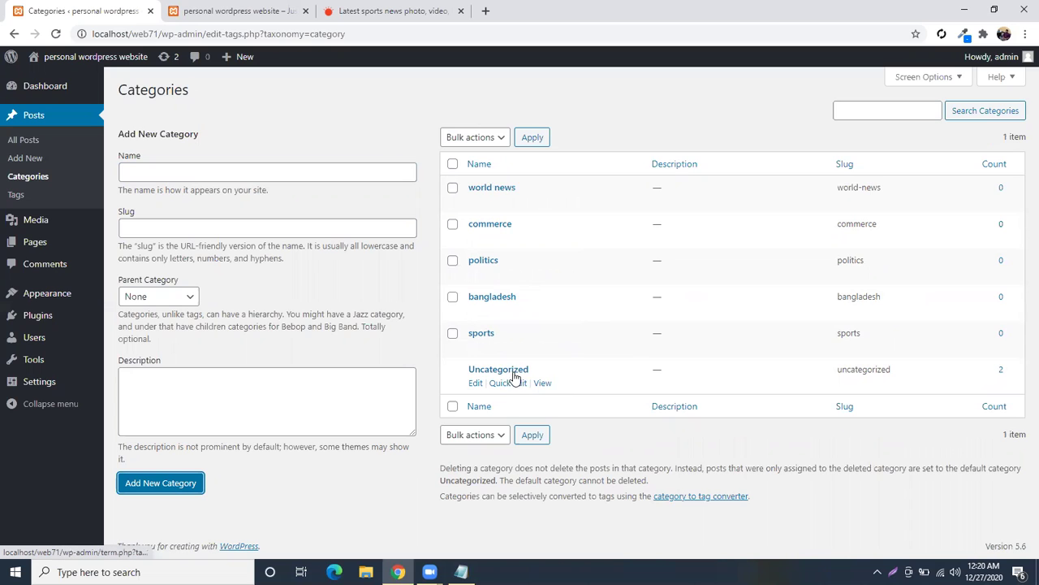
# - Rename the Uncategorized category as "International", save the change and return to the categories list
pyautogui.click(478, 388)
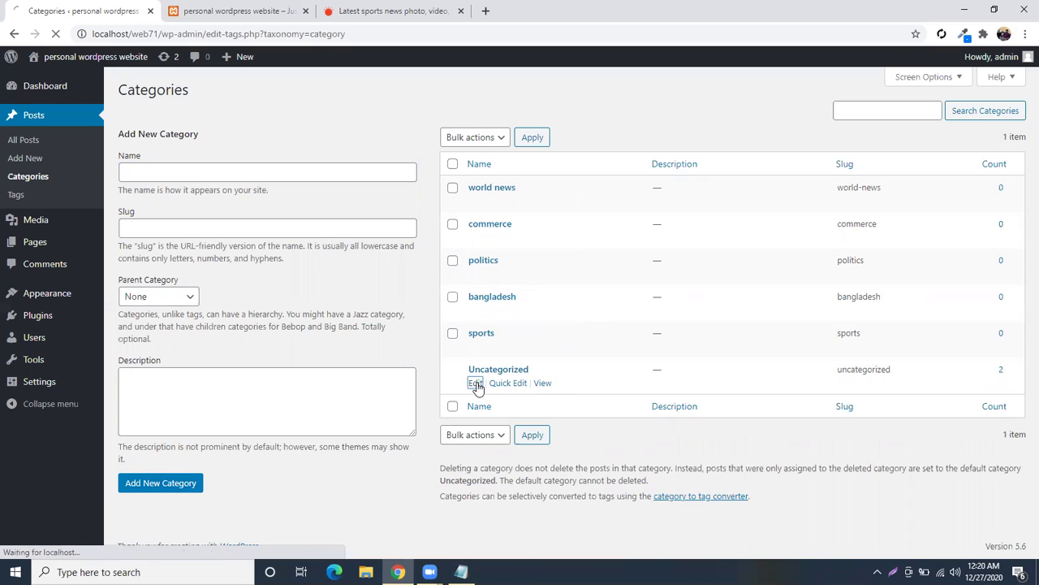
pyautogui.moveTo(350, 123); pyautogui.dragTo(233, 128)
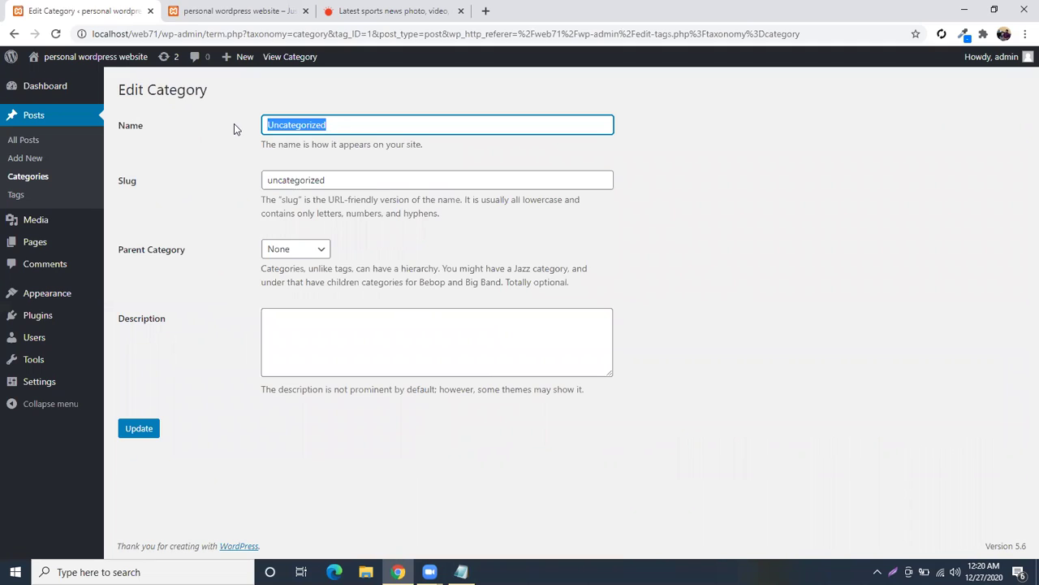
pyautogui.press('BackSpace')
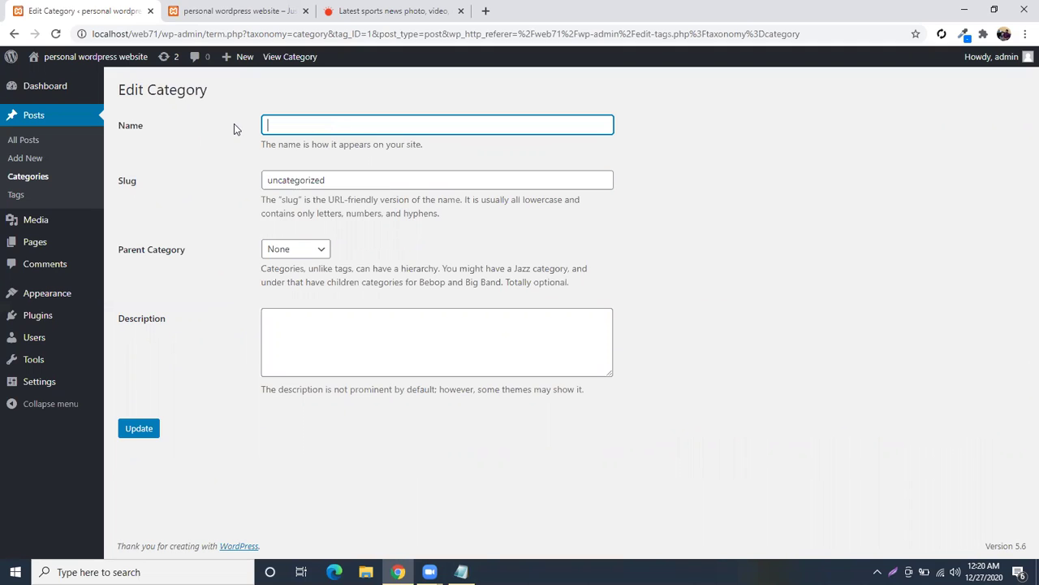
pyautogui.write('International')
pyautogui.click(139, 431)
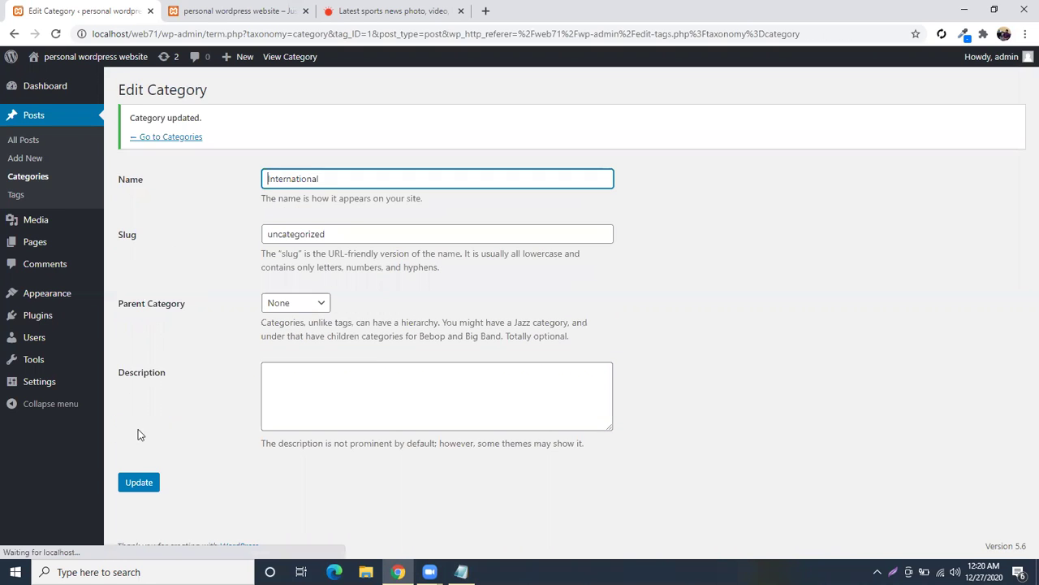
pyautogui.click(33, 179)
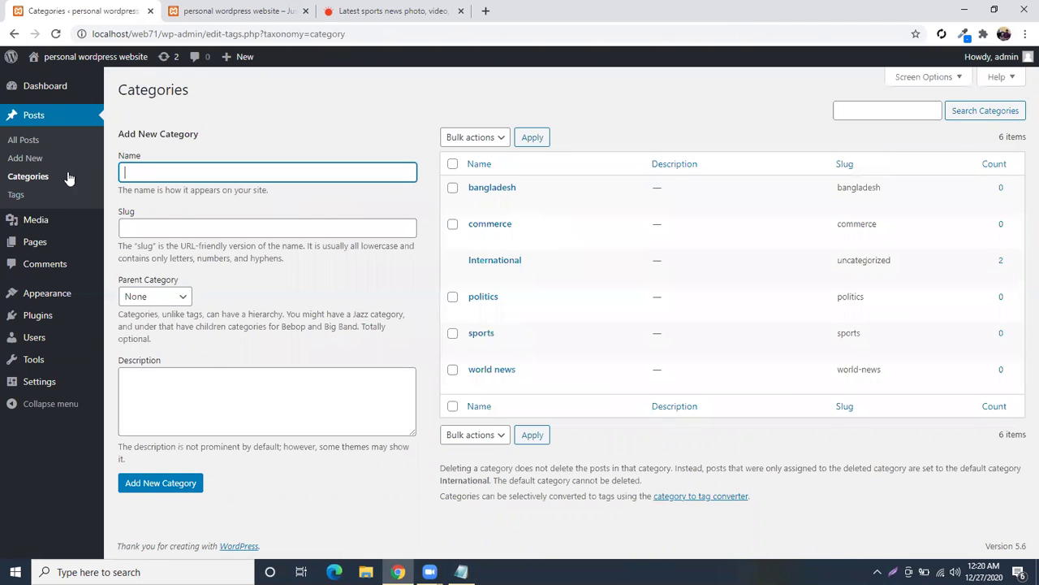
# - Start a blank new post and expand its category choices in the post settings
pyautogui.click(24, 142)
pyautogui.click(24, 158)
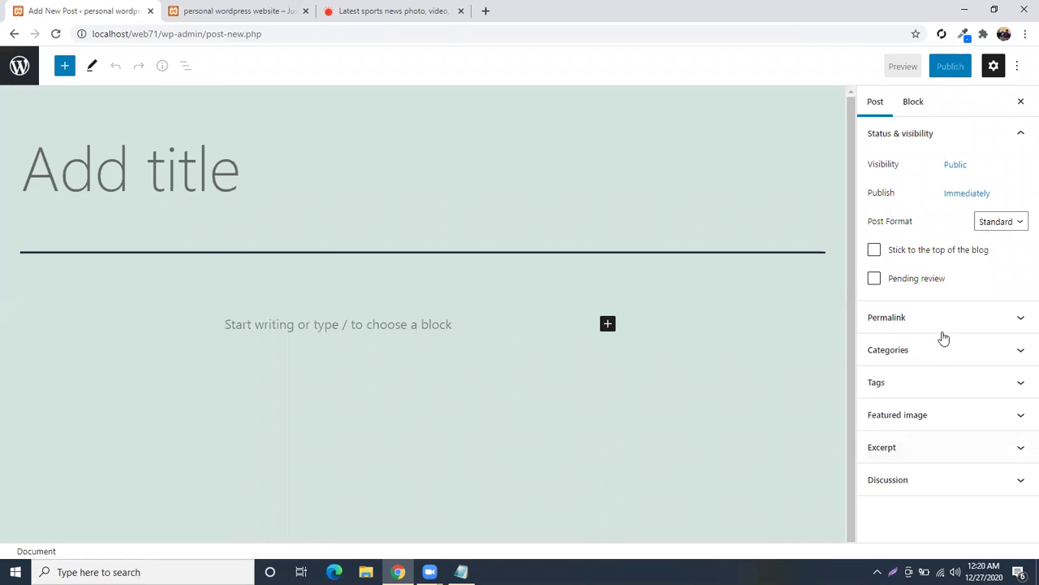
pyautogui.click(1020, 350)
pyautogui.scroll(-1, 904, 396)
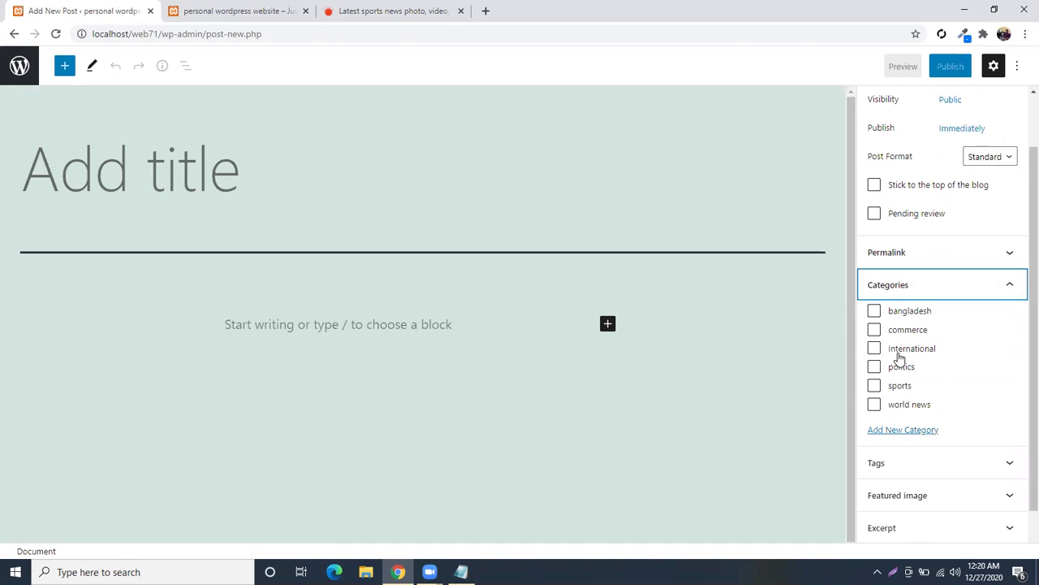
# - Try selecting and clearing the bangladesh and commerce categories on the blank post, and go back to the posts list
pyautogui.click(875, 313)
pyautogui.click(873, 329)
pyautogui.click(874, 311)
pyautogui.click(874, 329)
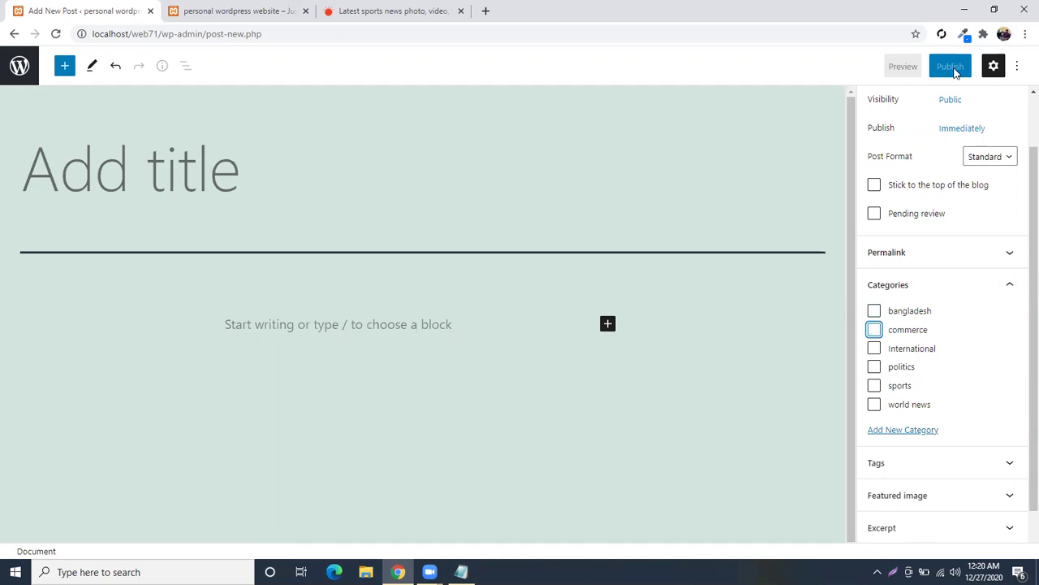
pyautogui.click(14, 34)
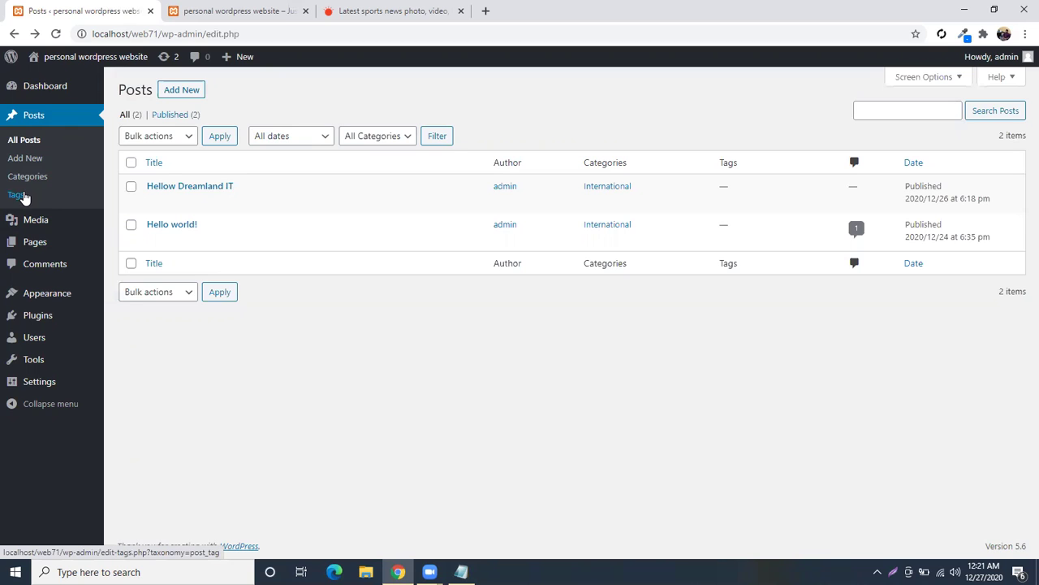
# - Open the media library, examine the pictures on the prothomalo.com sports page for comparison, and return to the library
pyautogui.moveTo(32, 227)
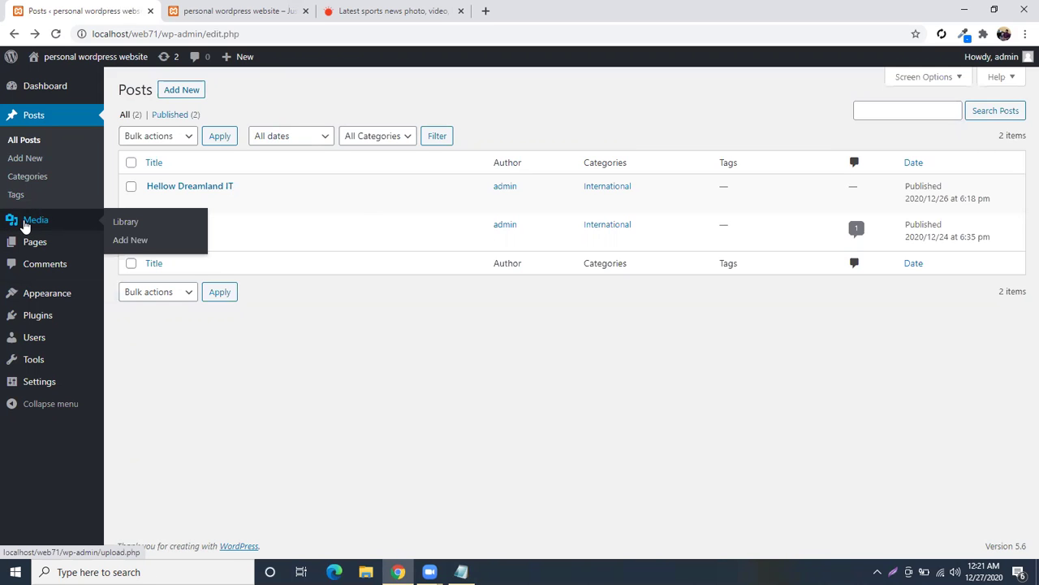
pyautogui.click(25, 226)
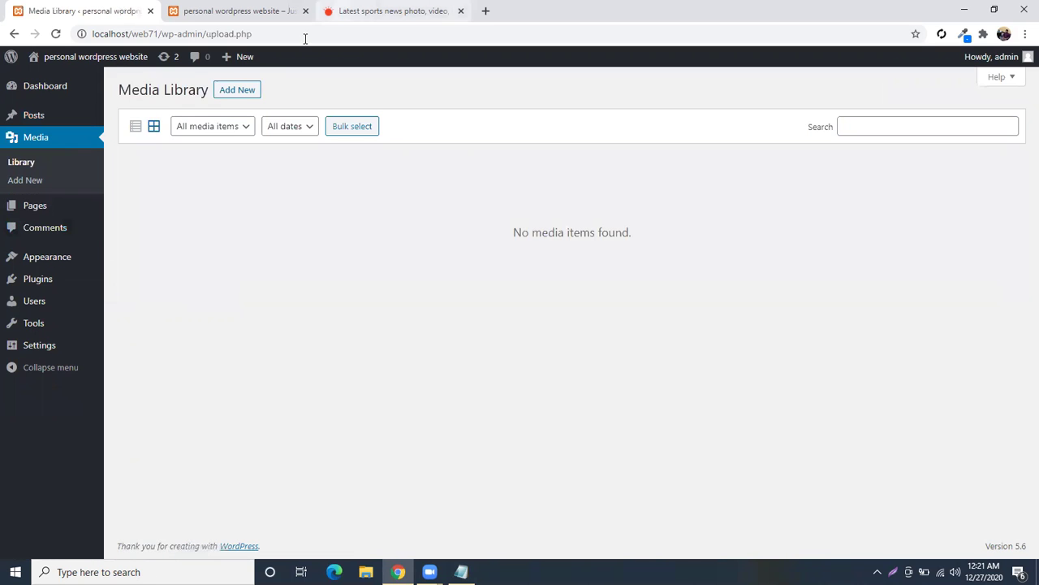
pyautogui.click(349, 11)
pyautogui.scroll(-1, 357, 268)
pyautogui.scroll(1, 355, 267)
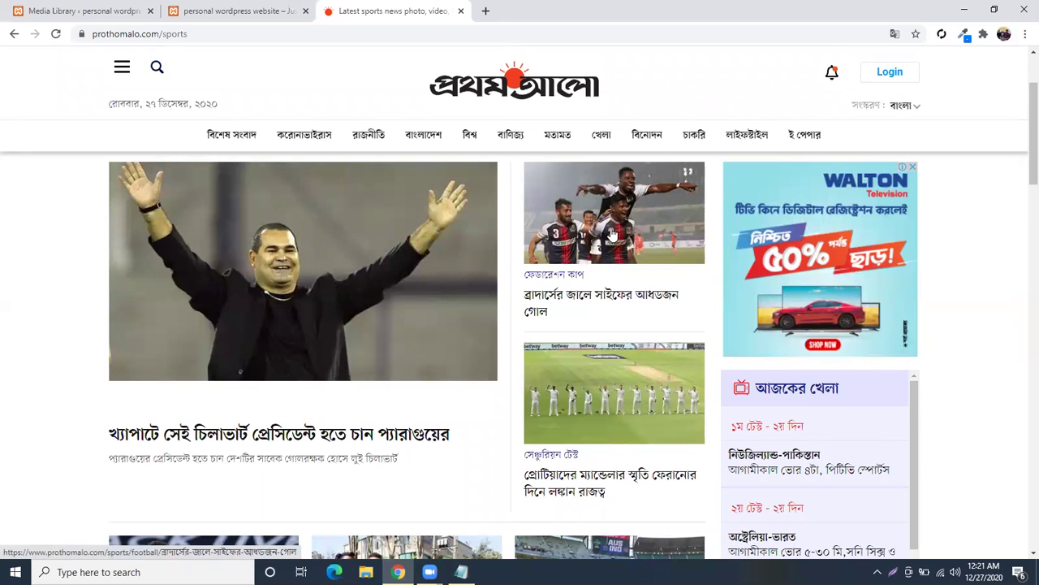
pyautogui.scroll(-2, 505, 344)
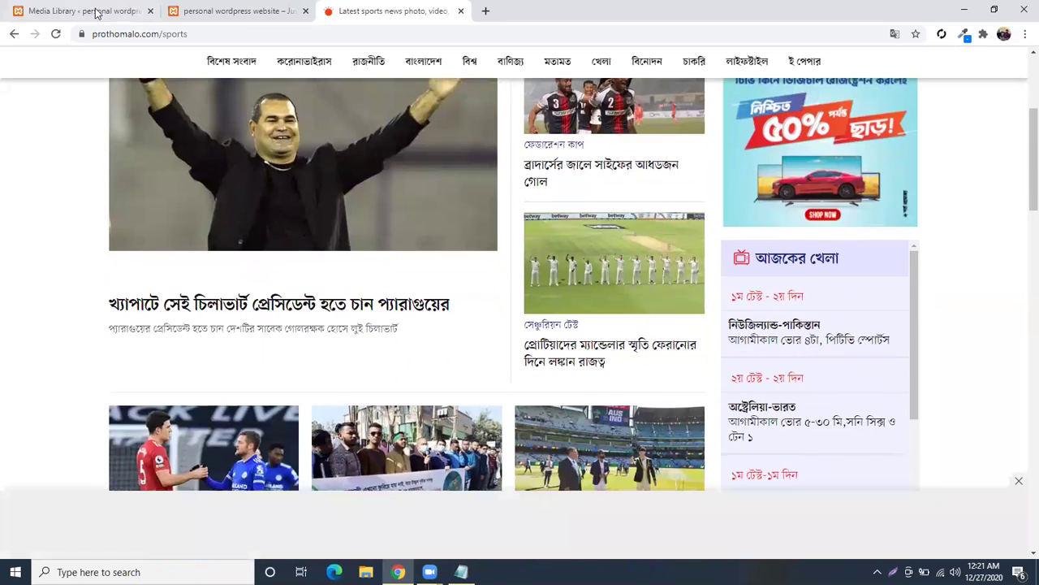
pyautogui.click(95, 12)
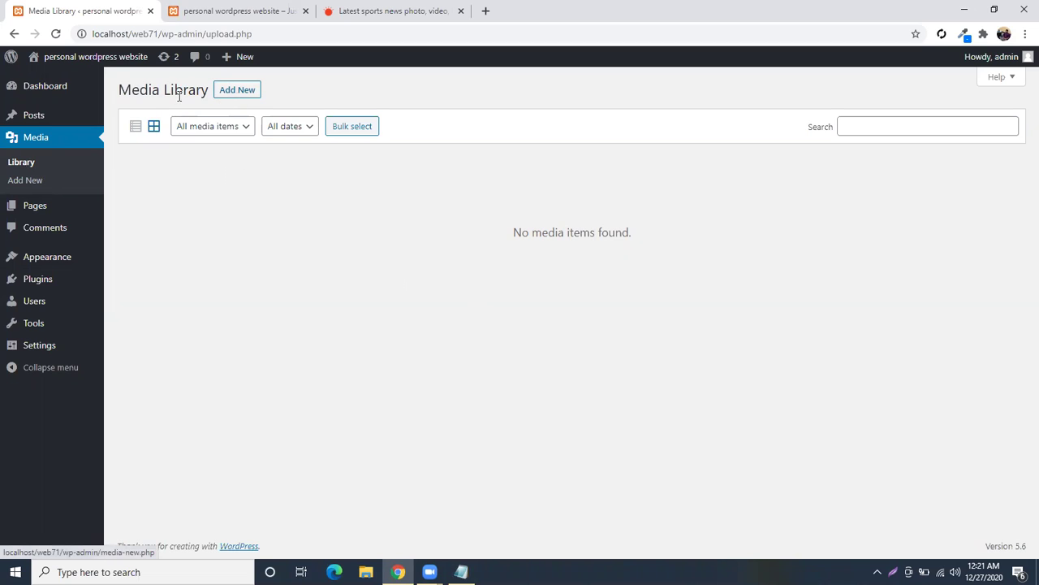
# - Reload the media library and open the page for uploading new media, examining its file drop area
pyautogui.click(18, 164)
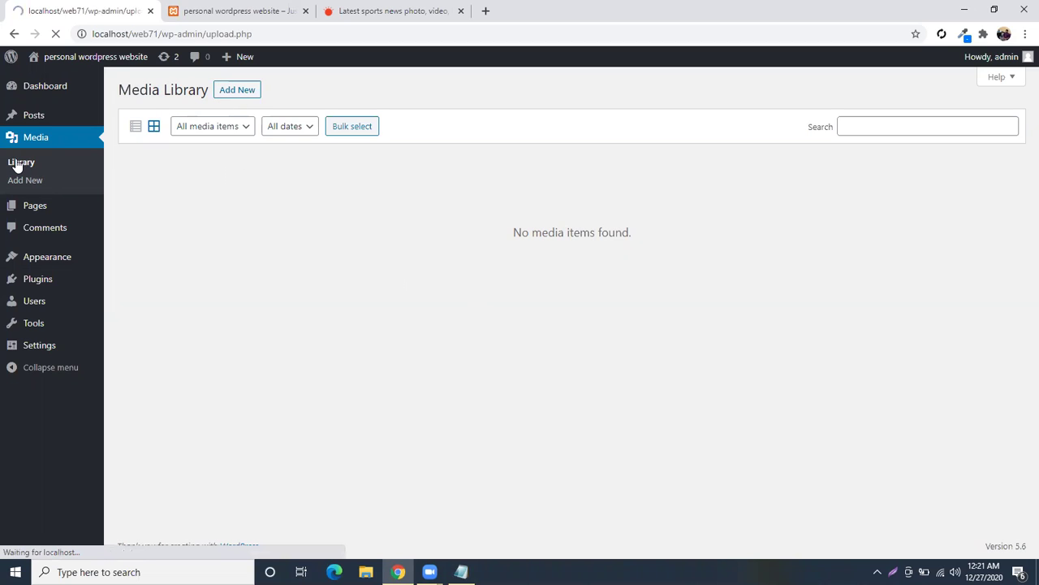
pyautogui.click(34, 180)
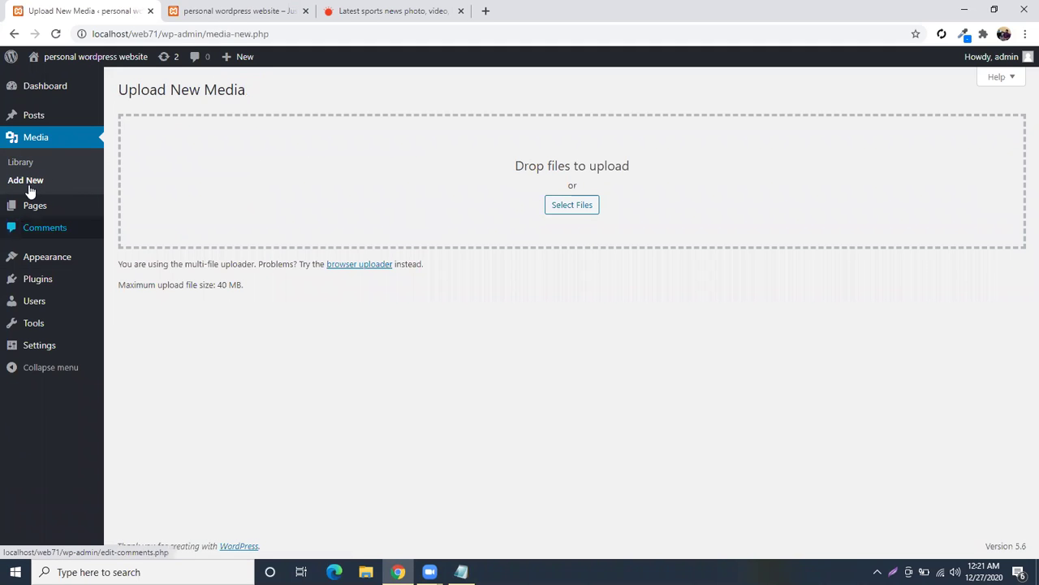
pyautogui.moveTo(517, 171)
pyautogui.mouseDown()
pyautogui.moveTo(601, 171)
pyautogui.moveTo(520, 167)
pyautogui.mouseUp()
pyautogui.click(623, 171)
pyautogui.click(594, 165)
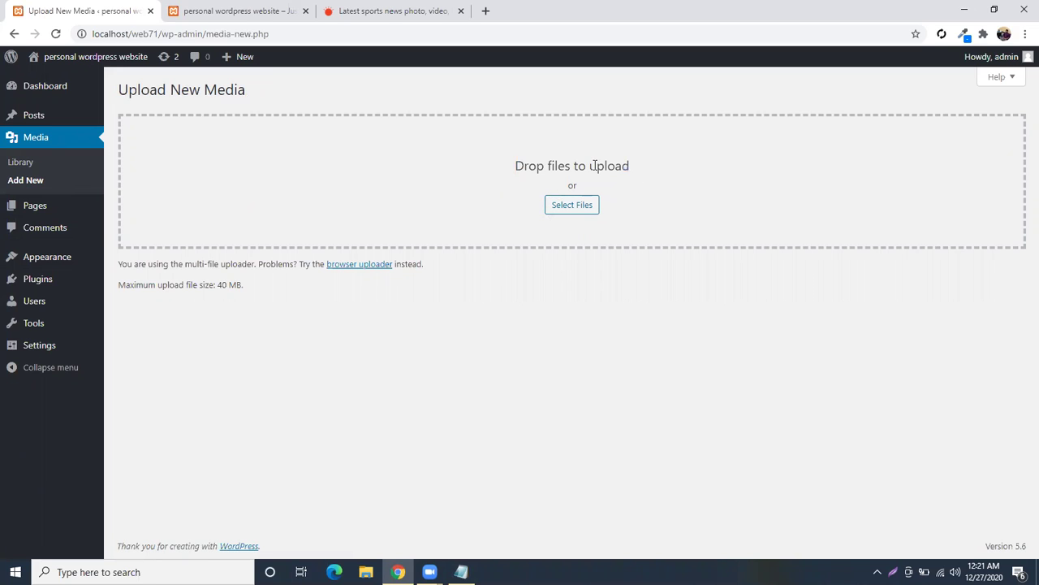
# - Upload the image "Website Design and Development.png" from the Downloads folder to the media library
pyautogui.click(564, 205)
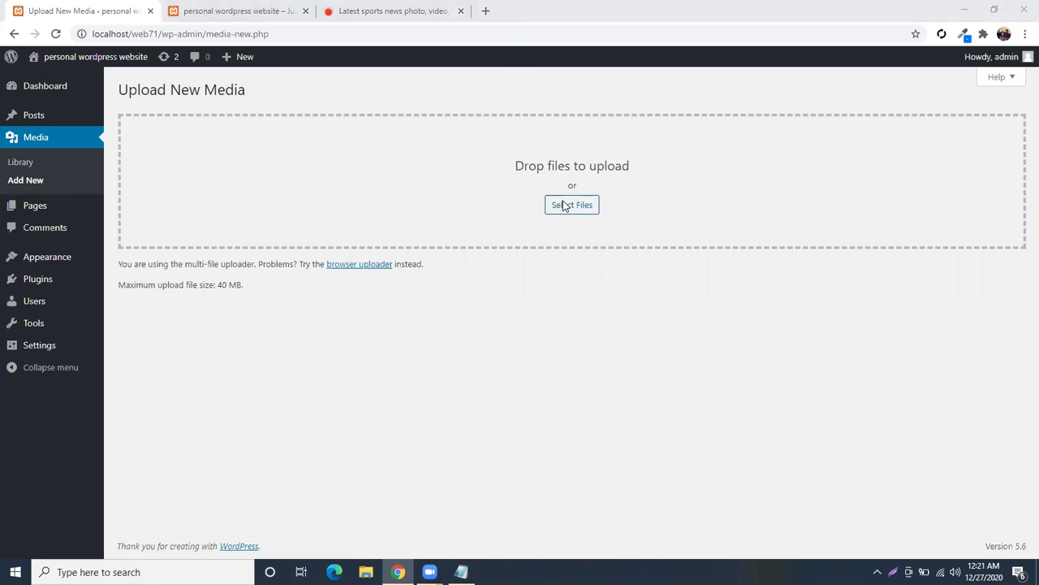
pyautogui.scroll(-1, 249, 193)
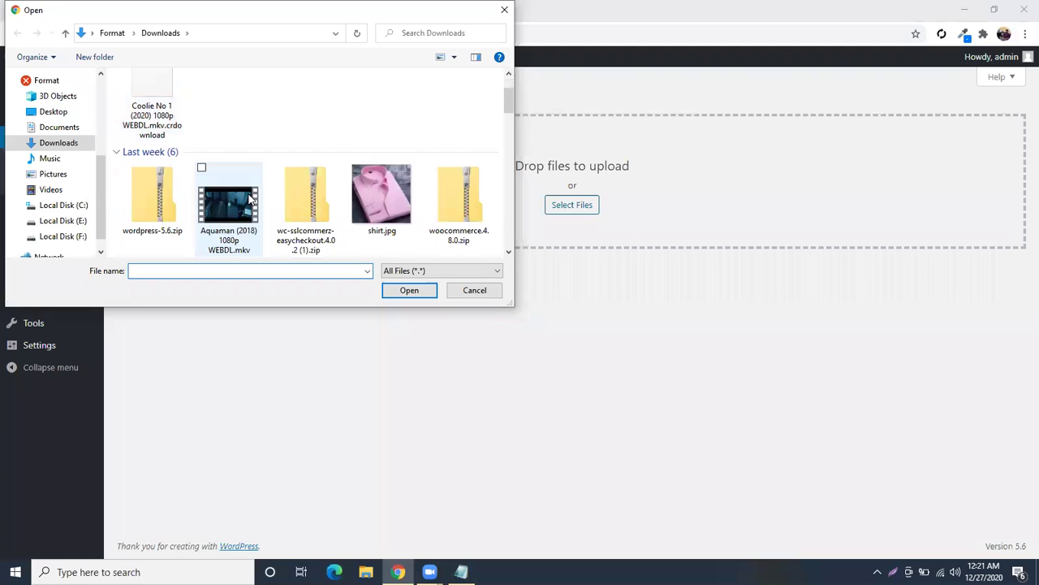
pyautogui.scroll(-7, 249, 197)
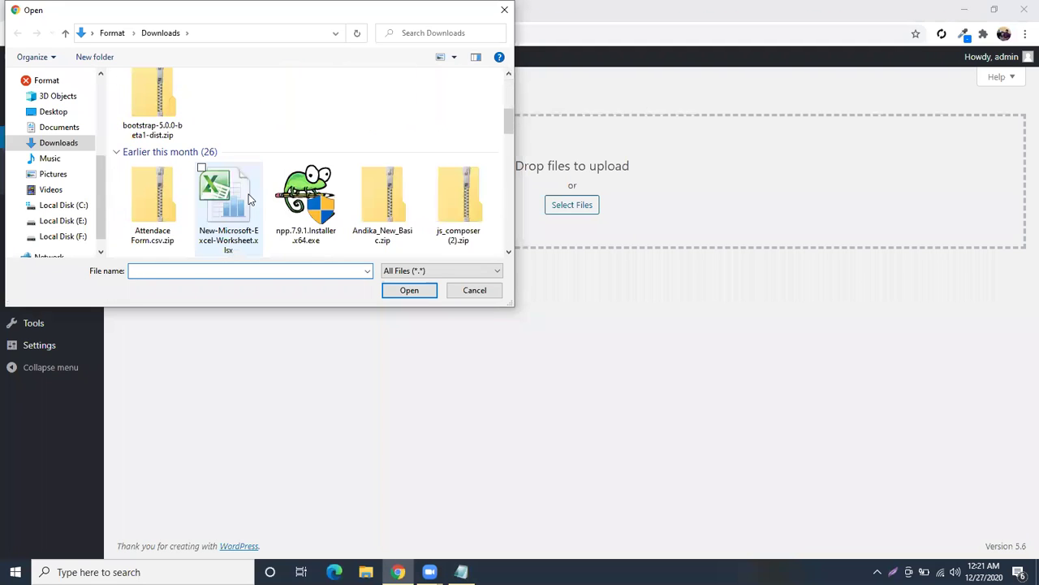
pyautogui.scroll(-1, 251, 199)
pyautogui.scroll(-3, 256, 195)
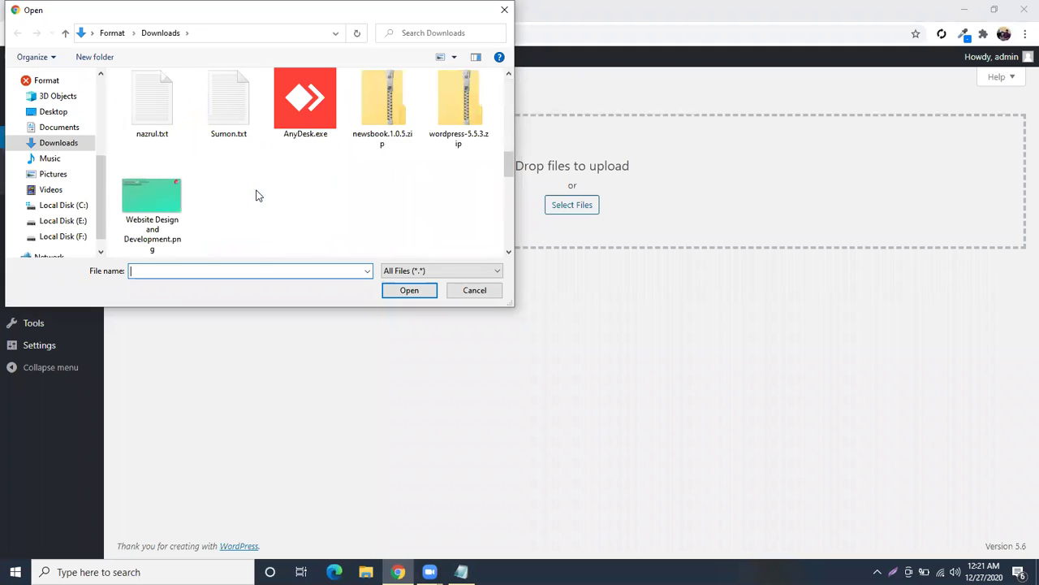
pyautogui.click(156, 195)
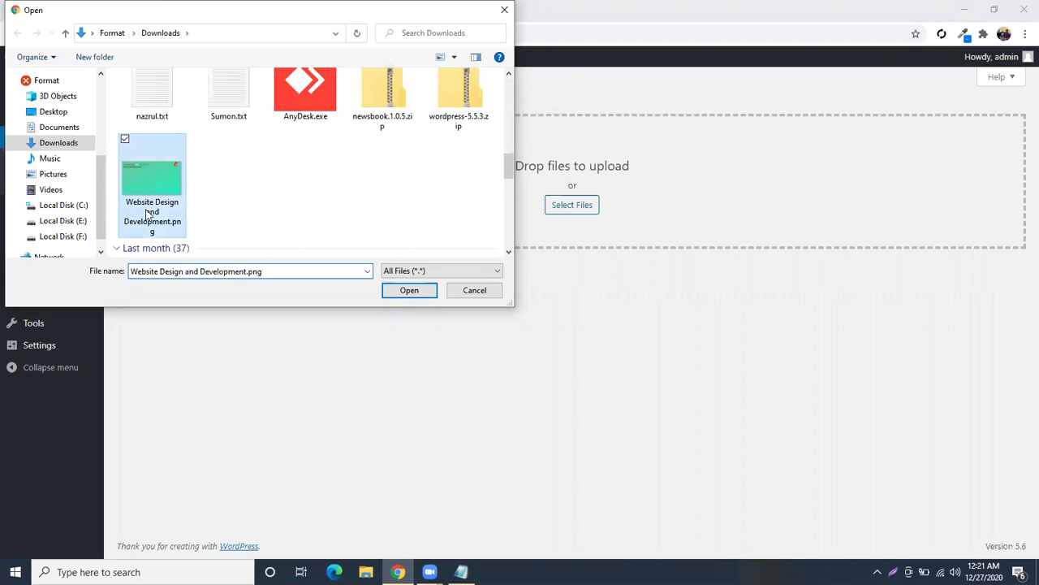
pyautogui.click(409, 290)
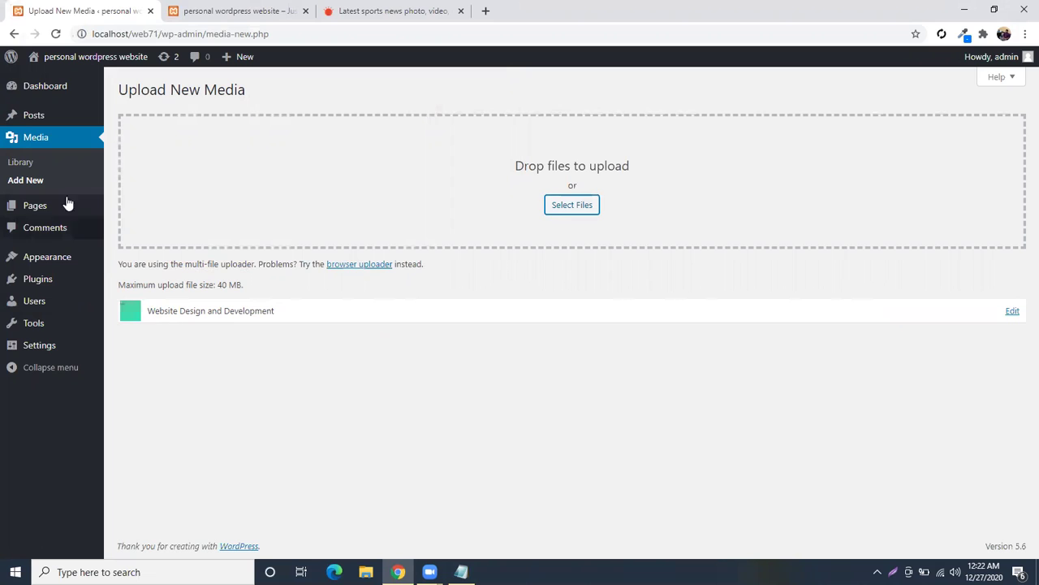
# - View the uploaded image in the media library, and open the "Hellow Dreamland IT" post for editing
pyautogui.click(22, 165)
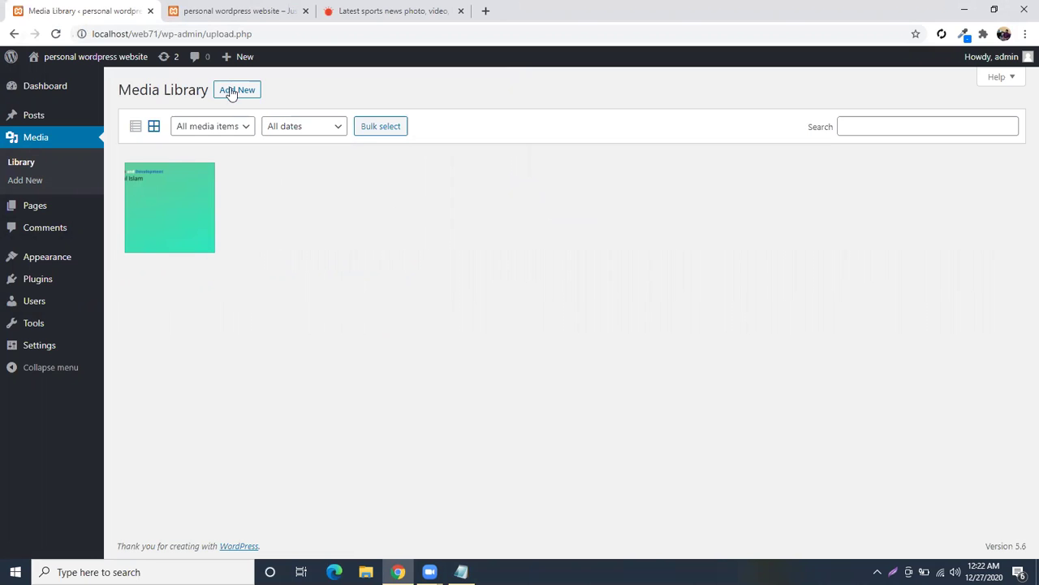
pyautogui.click(31, 116)
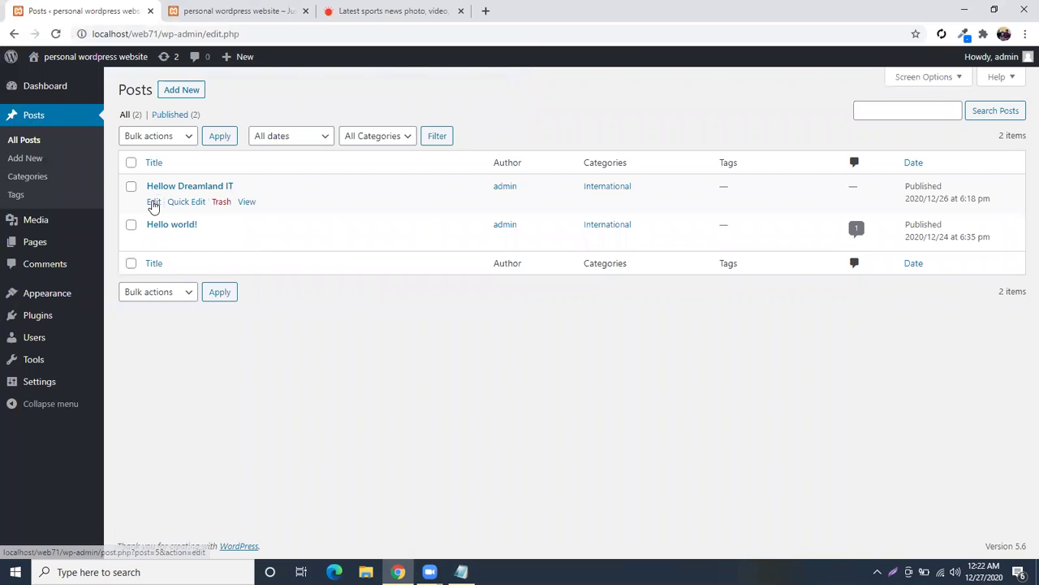
pyautogui.click(154, 202)
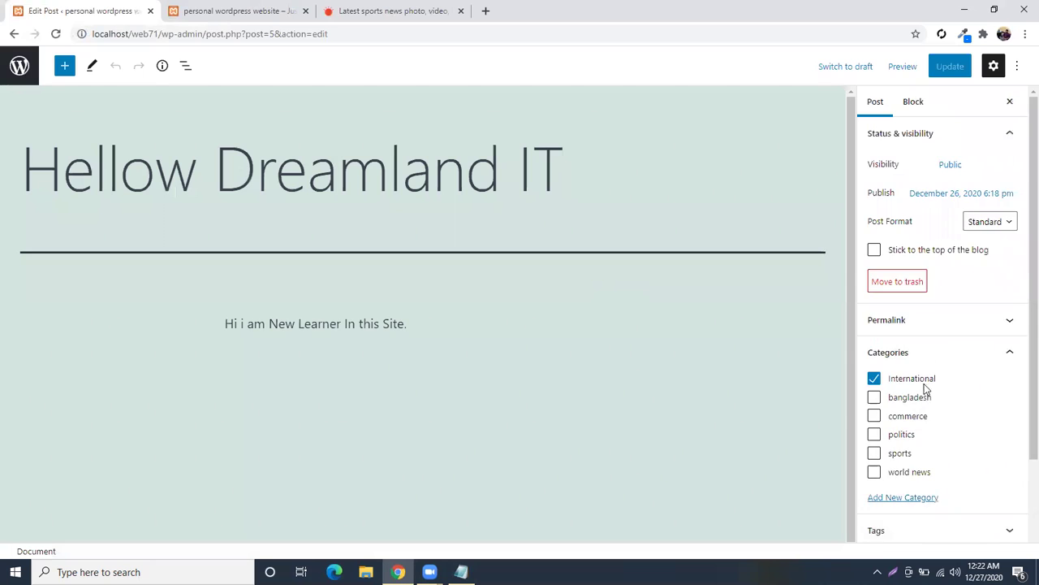
# - Set the Website-Design-and-Development.png image from the media library as the post's featured image and update the post
pyautogui.scroll(-3, 923, 390)
pyautogui.click(1013, 448)
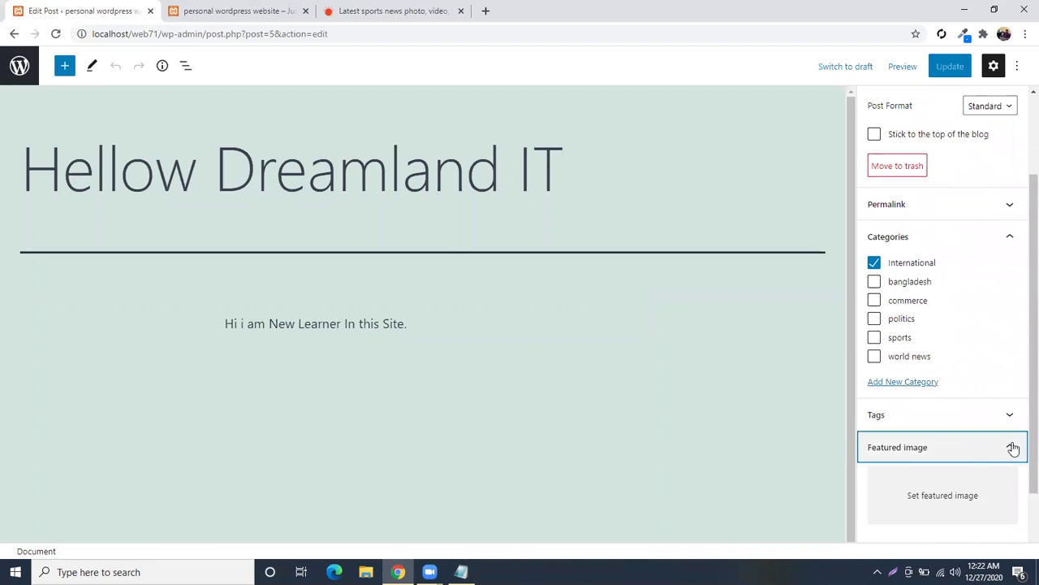
pyautogui.click(928, 492)
pyautogui.click(119, 114)
pyautogui.click(66, 209)
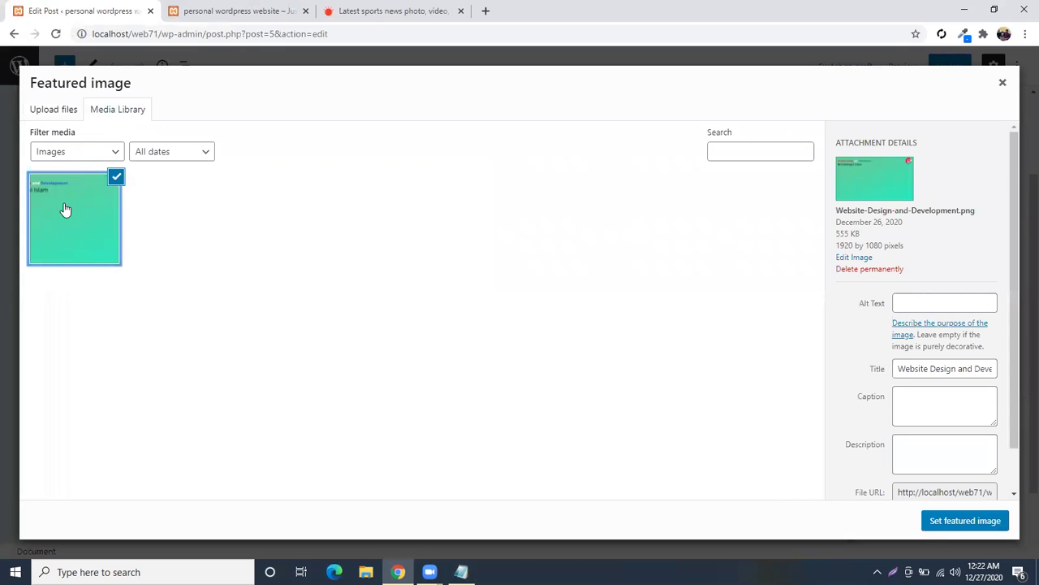
pyautogui.click(963, 520)
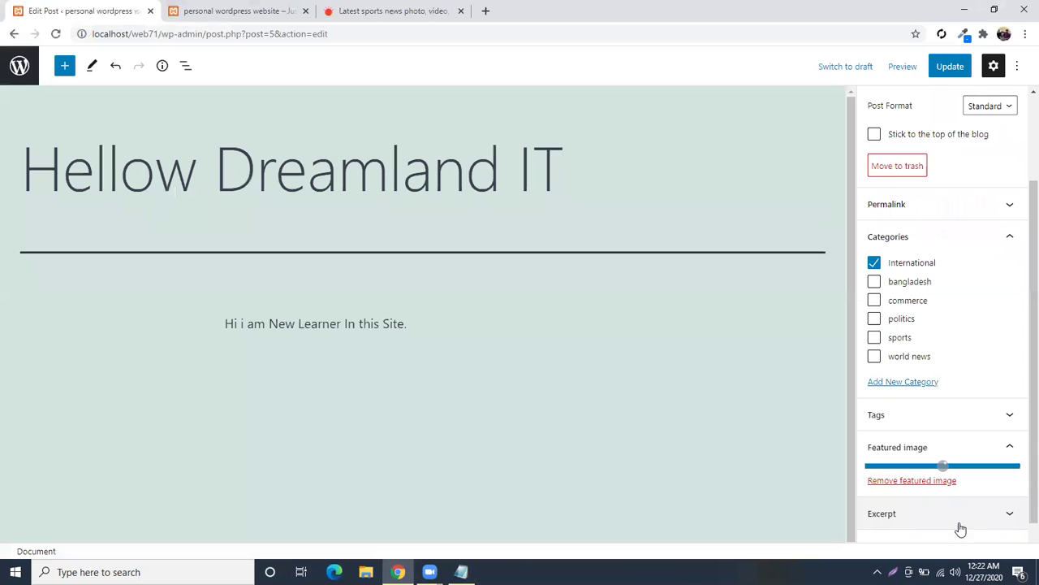
pyautogui.scroll(-2, 944, 428)
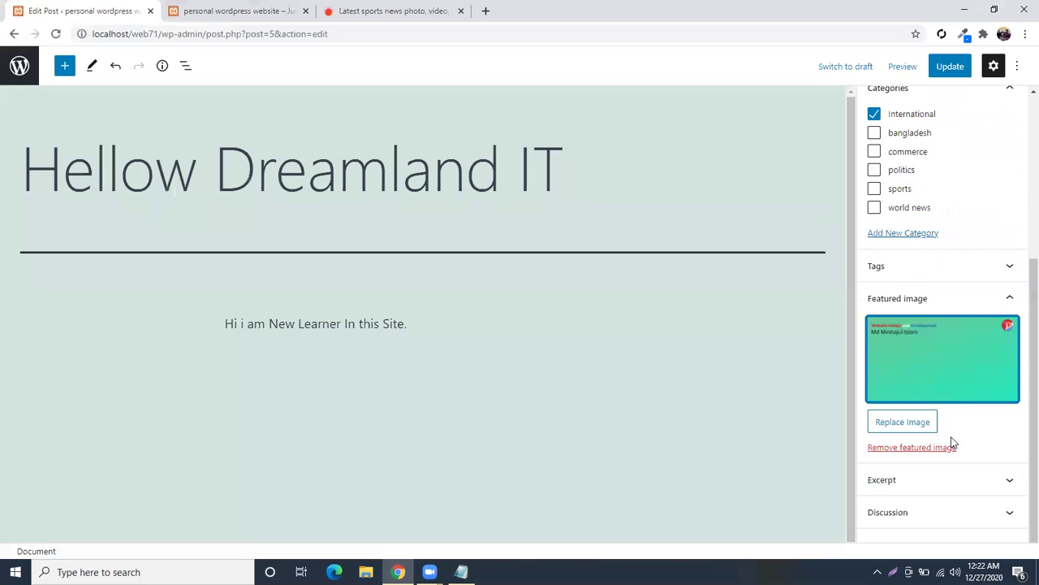
pyautogui.click(950, 66)
# - Reload the site's front page and examine how the "Hellow Dreamland IT" post displays its featured image
pyautogui.click(207, 11)
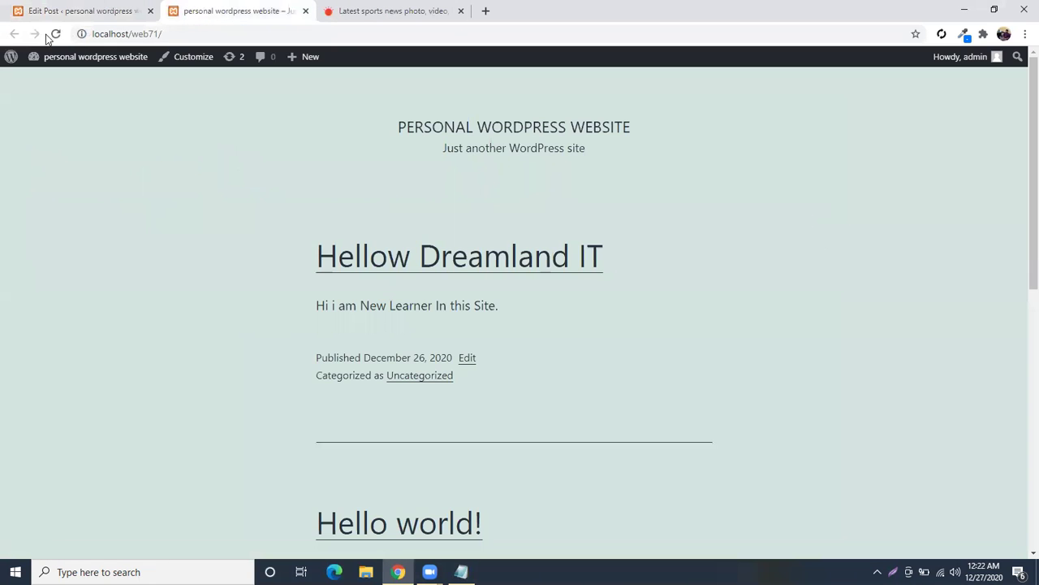
pyautogui.click(56, 34)
pyautogui.scroll(-2, 455, 332)
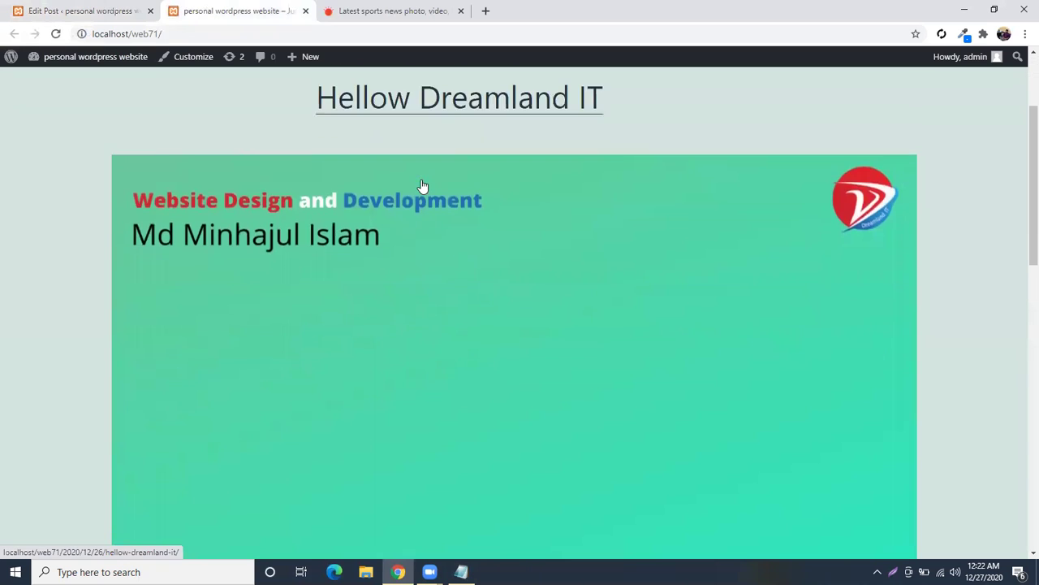
pyautogui.scroll(1, 422, 186)
pyautogui.moveTo(325, 192); pyautogui.dragTo(663, 184)
pyautogui.click(334, 355)
pyautogui.scroll(-2, 331, 332)
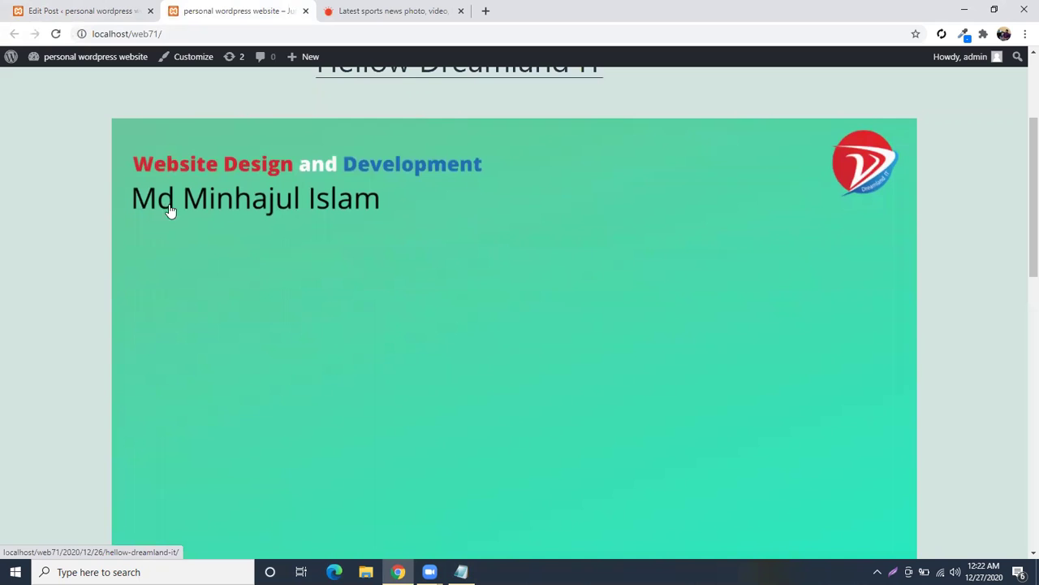
pyautogui.scroll(-5, 590, 422)
pyautogui.scroll(4, 431, 349)
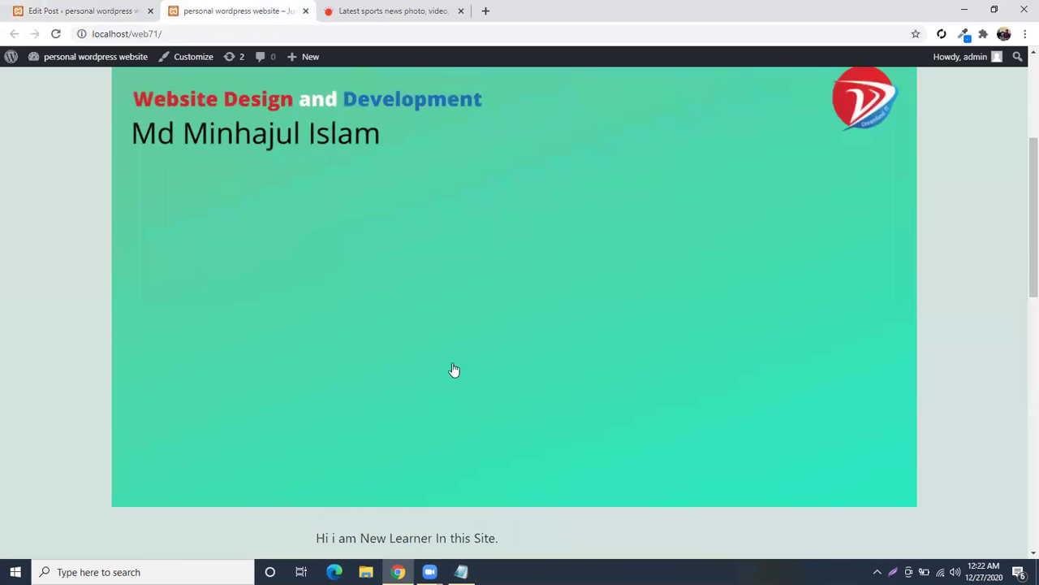
pyautogui.scroll(3, 454, 369)
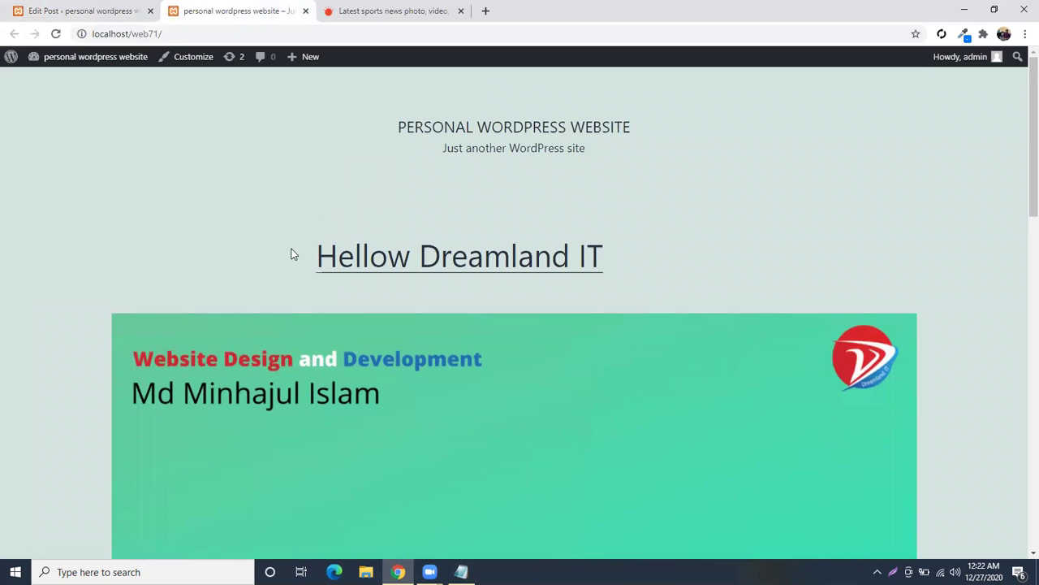
# - Leave the post editor, look at the media library, and open the list of all pages
pyautogui.click(86, 11)
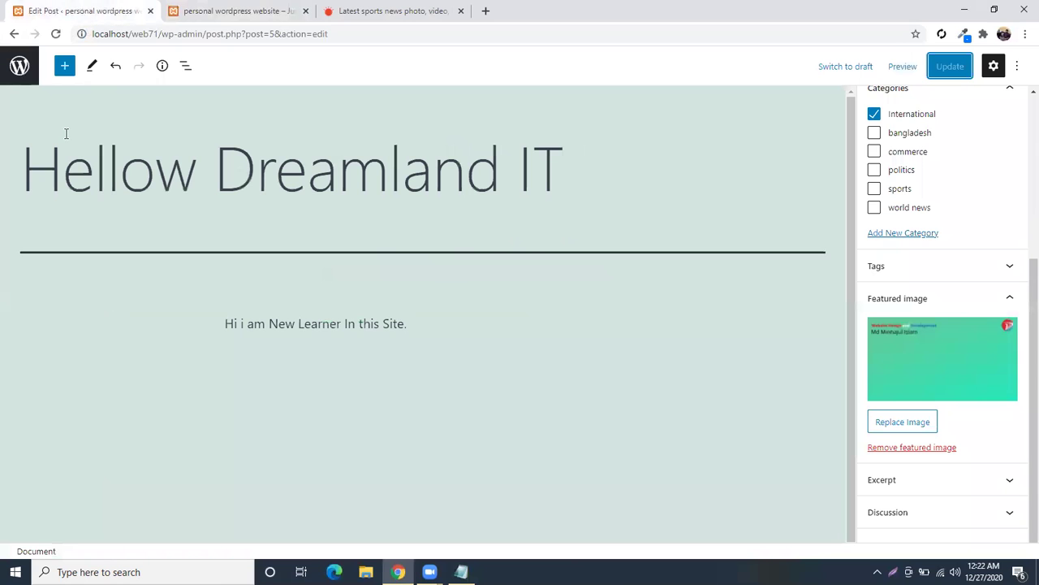
pyautogui.click(13, 34)
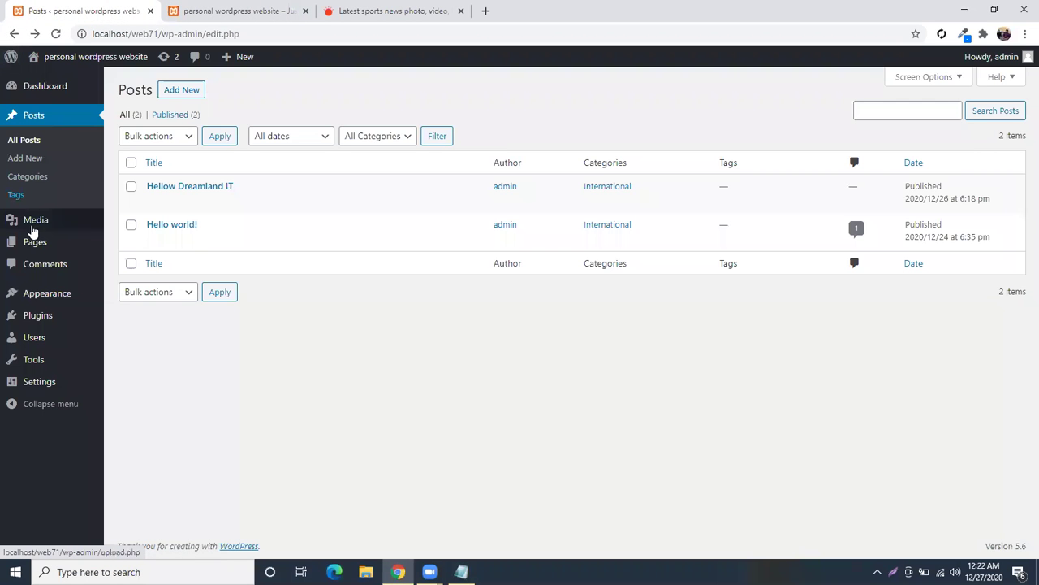
pyautogui.moveTo(36, 221)
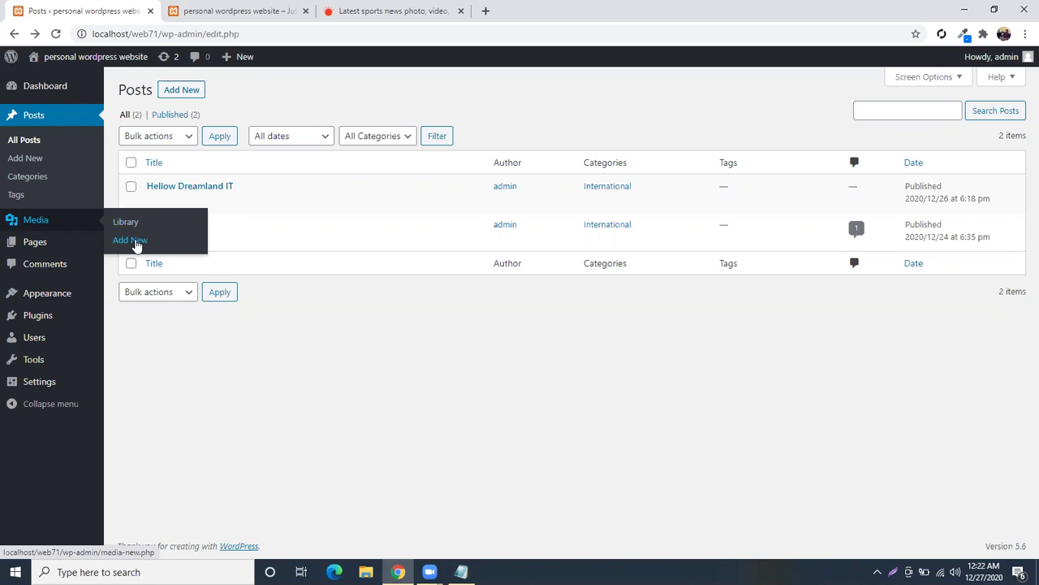
pyautogui.click(46, 225)
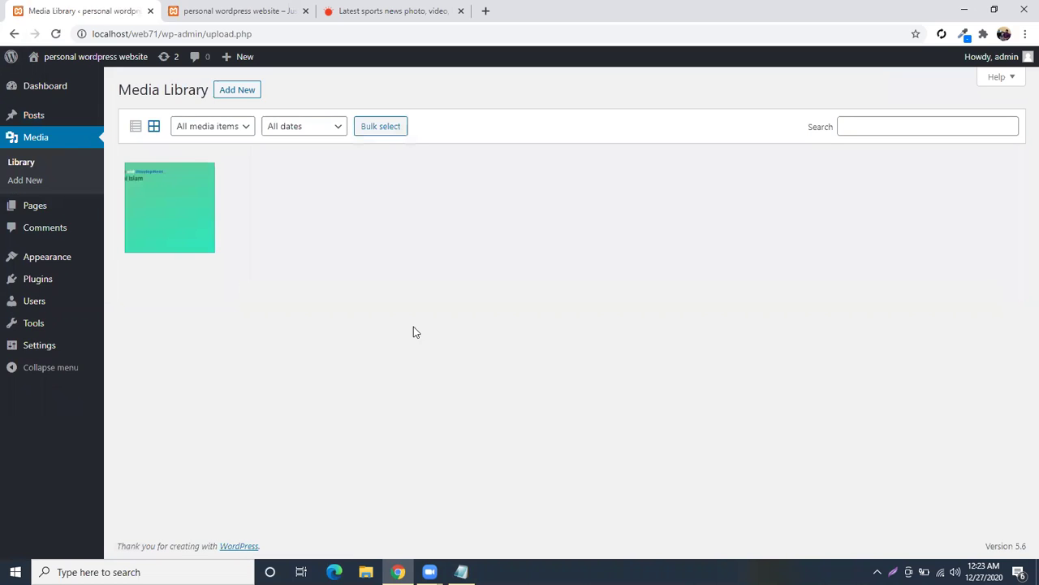
pyautogui.moveTo(83, 211)
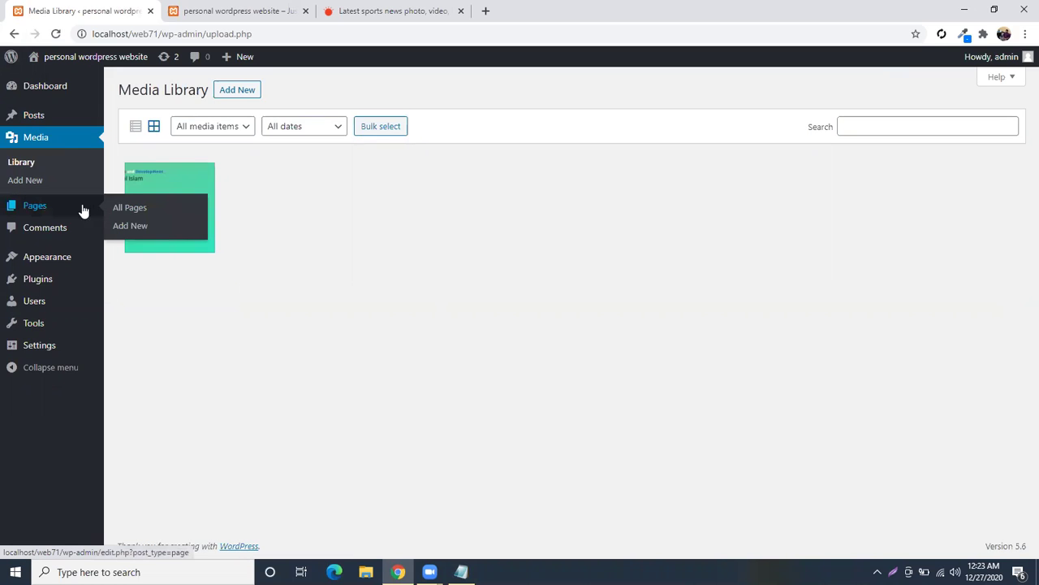
pyautogui.click(33, 209)
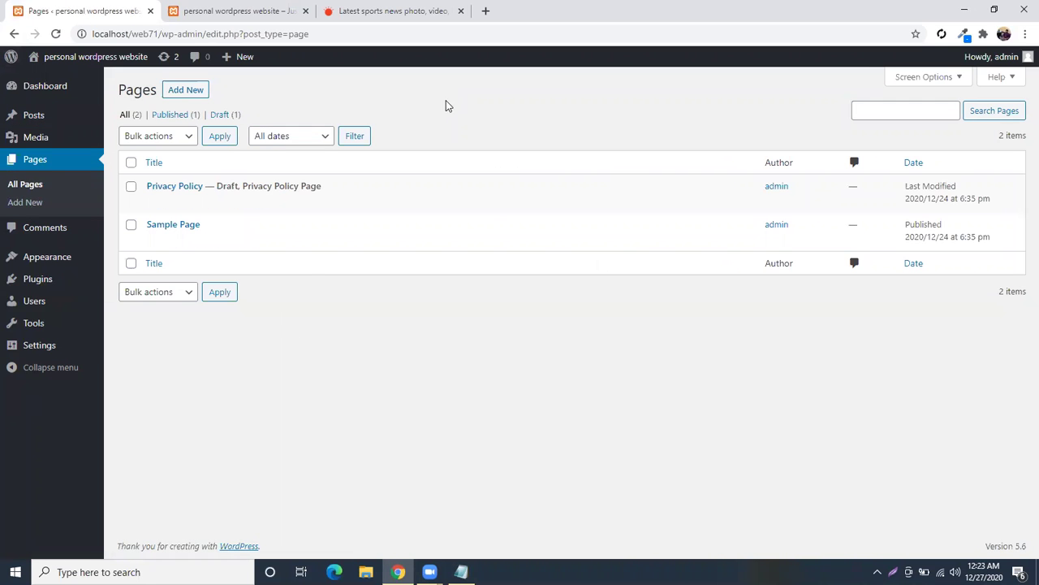
# - Examine the header and navigation menu of the prothomalo.com sports page for comparison, and return to the pages list
pyautogui.hotkey('ctrl', '3')
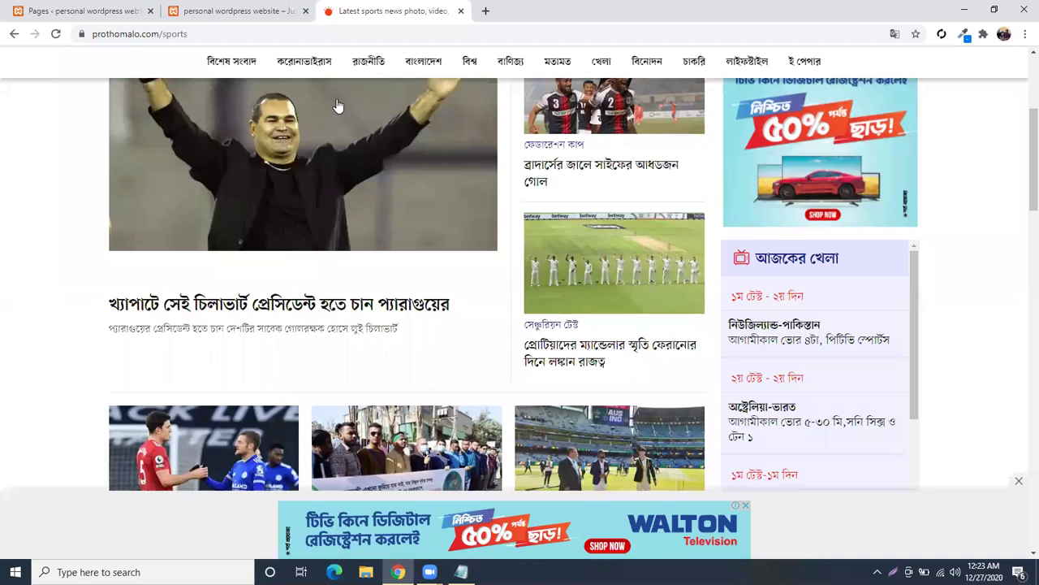
pyautogui.scroll(3, 336, 105)
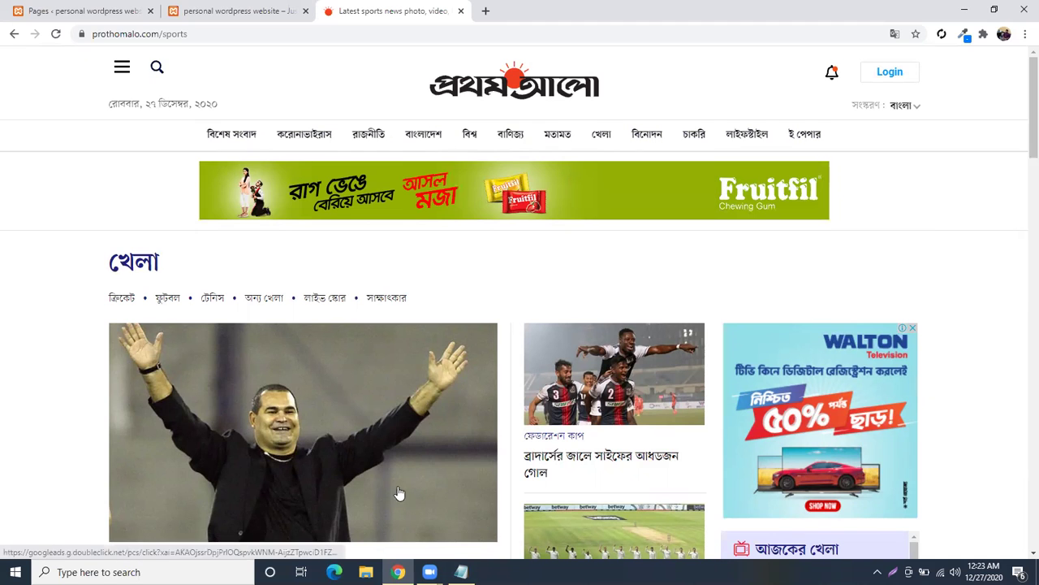
pyautogui.click(74, 11)
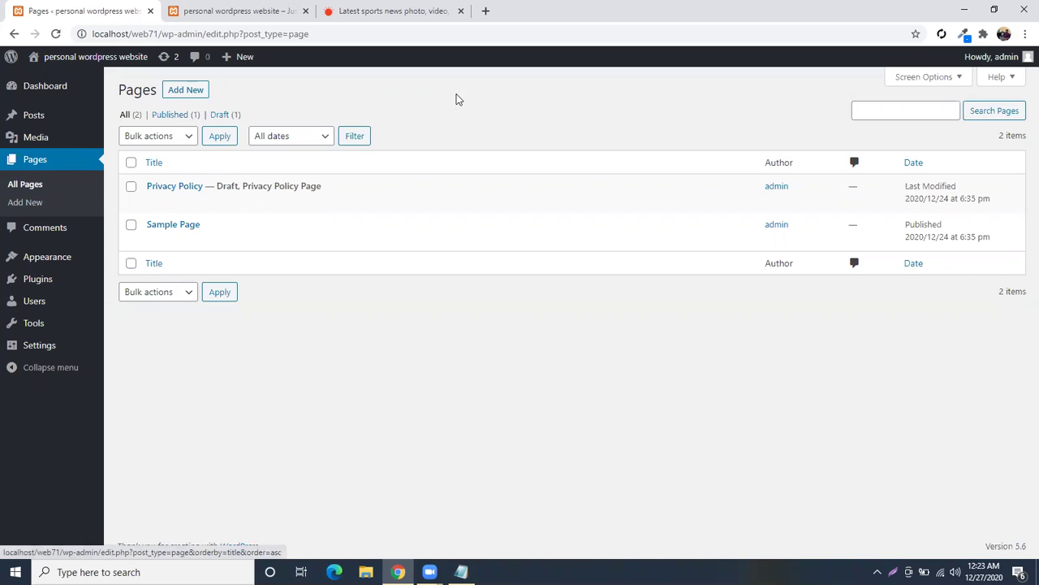
# - Create a new page titled "Home" and publish it
pyautogui.click(23, 203)
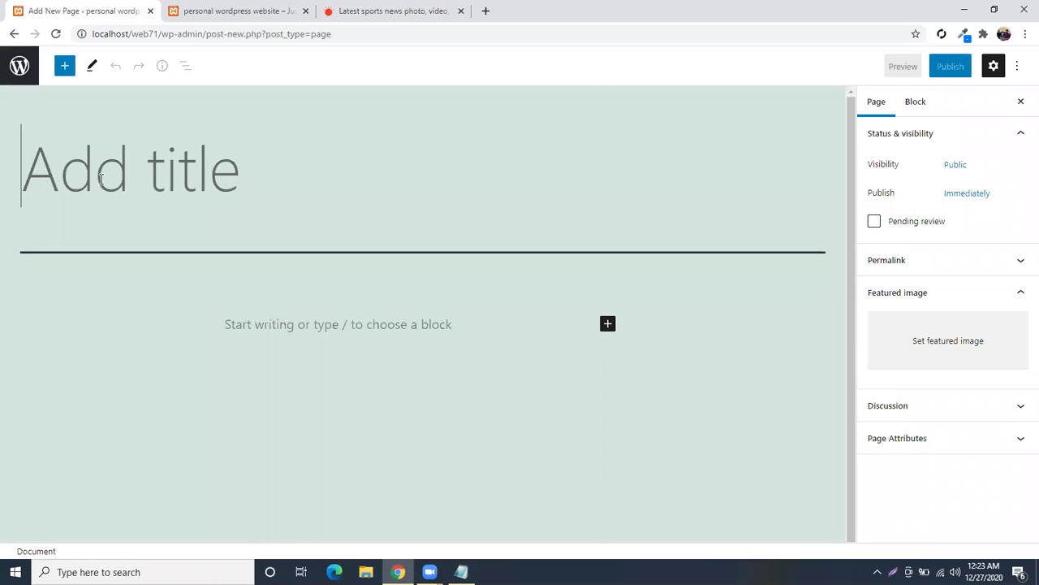
pyautogui.write('Home')
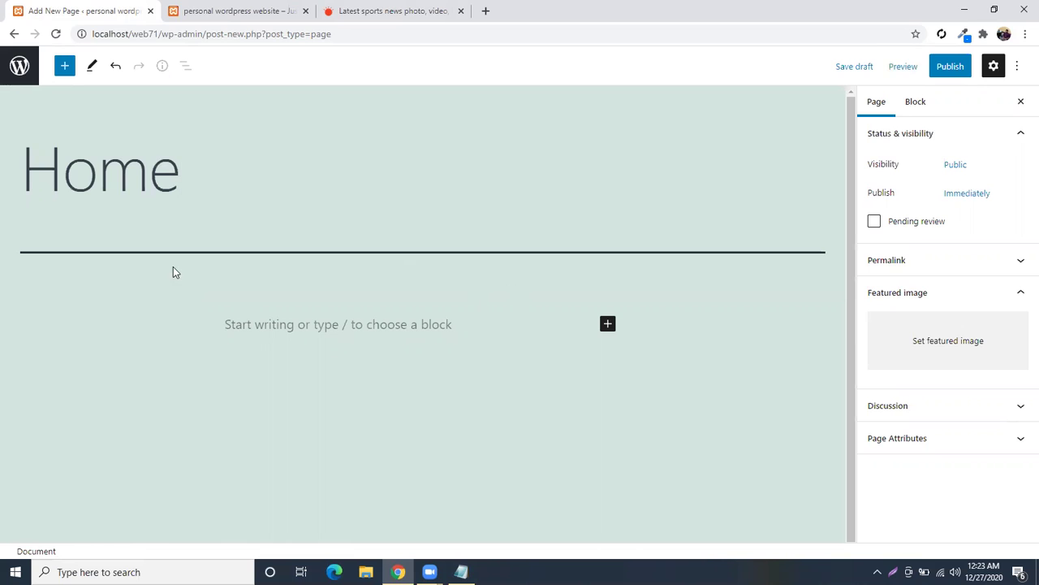
pyautogui.click(952, 66)
pyautogui.click(913, 68)
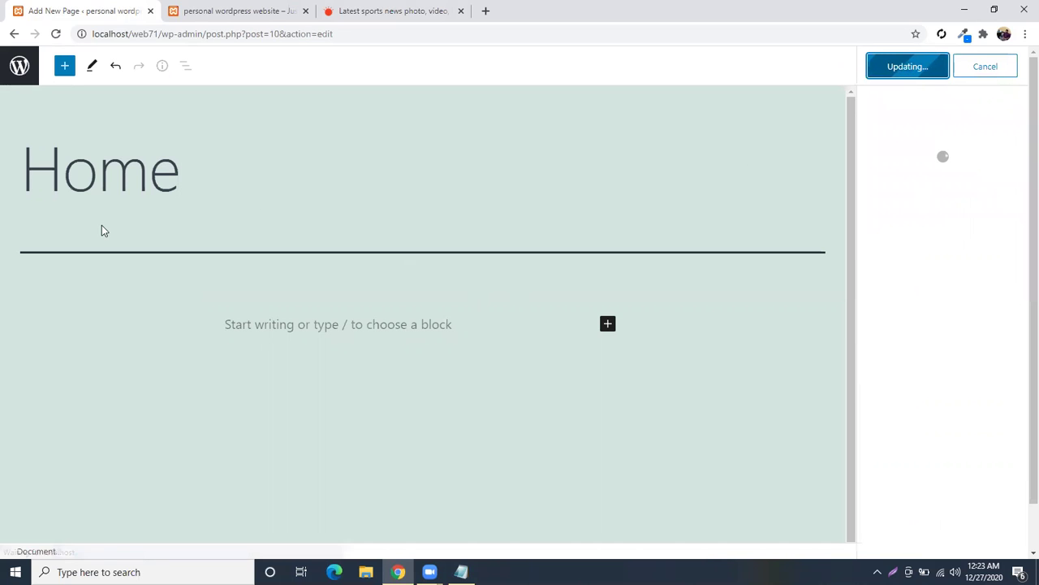
# - Return to the pages list, add a new page titled "Latest News", and publish it
pyautogui.click(12, 34)
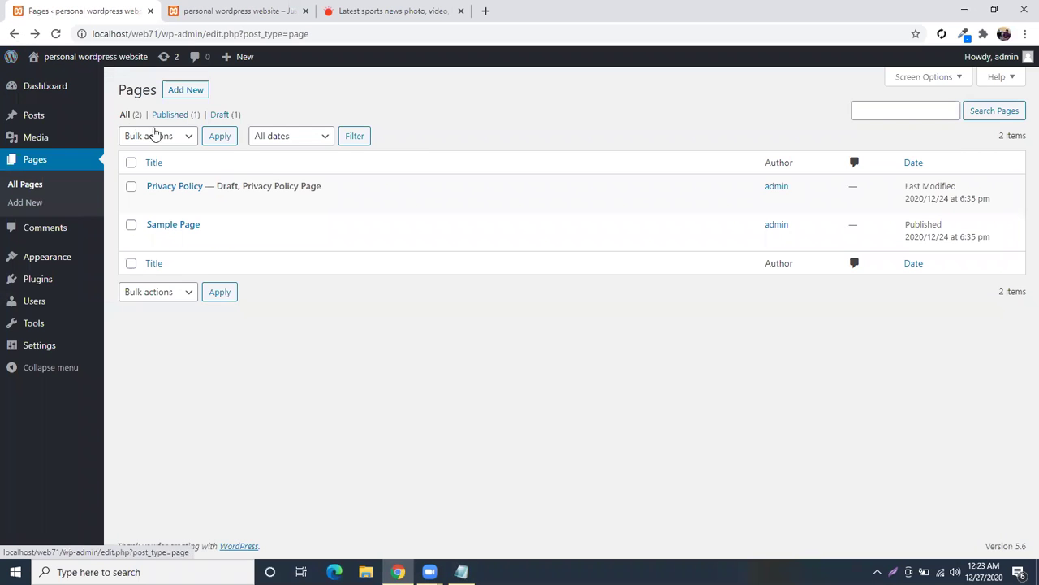
pyautogui.click(171, 93)
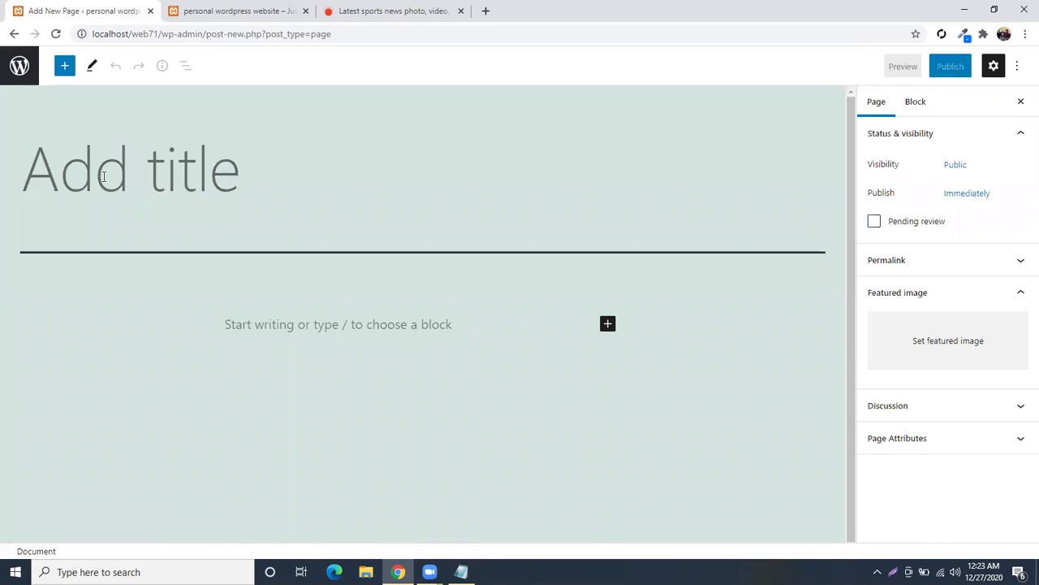
pyautogui.write('Latest News')
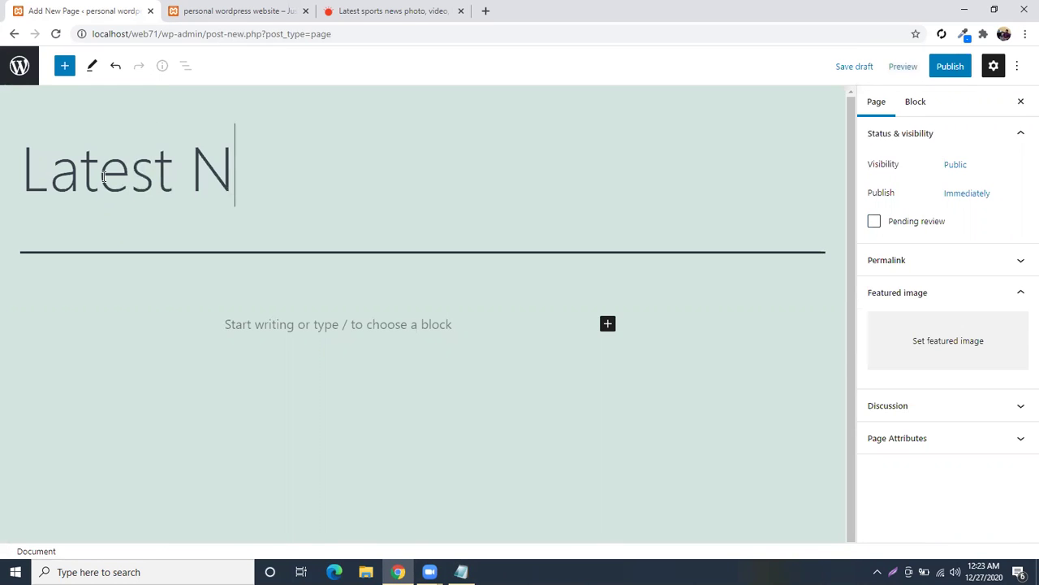
pyautogui.click(944, 71)
pyautogui.click(898, 75)
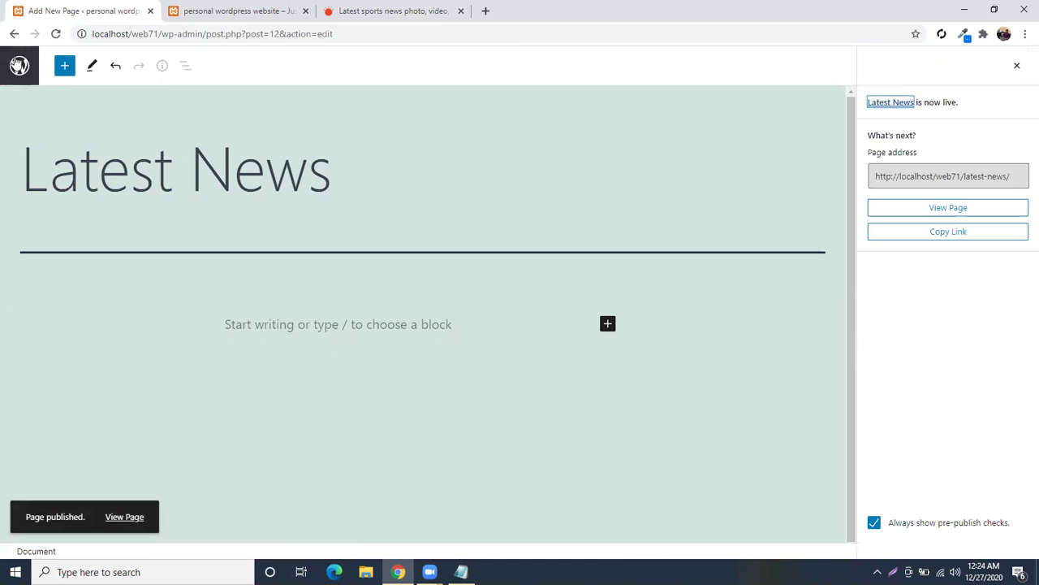
# - Go back to the pages list, add a new page titled "All Project", and publish it
pyautogui.click(14, 33)
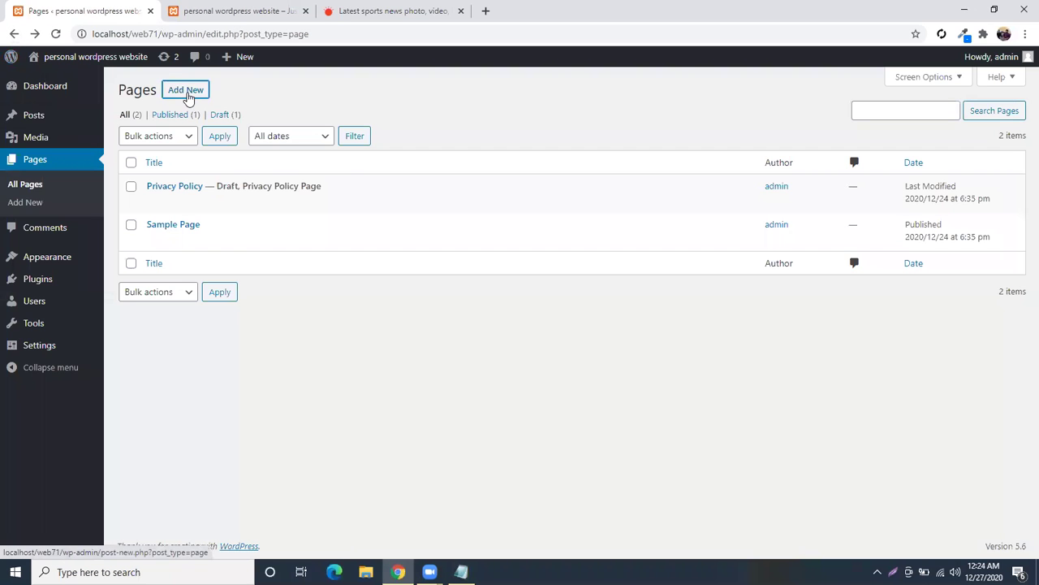
pyautogui.click(186, 92)
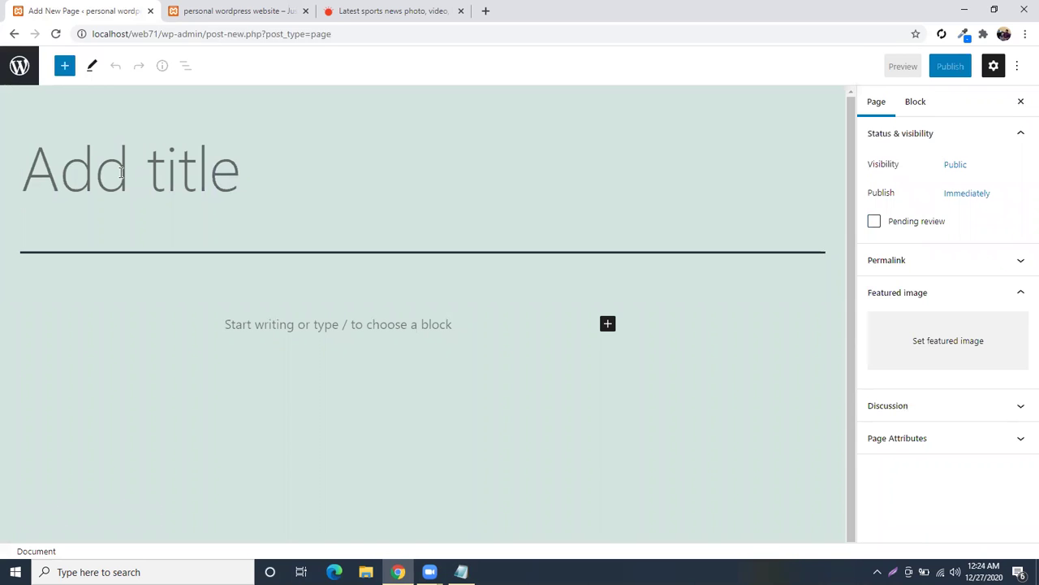
pyautogui.press('super+shift+s')
pyautogui.moveTo(128, 180); pyautogui.dragTo(188, 282)
pyautogui.click(178, 294)
pyautogui.write('All')
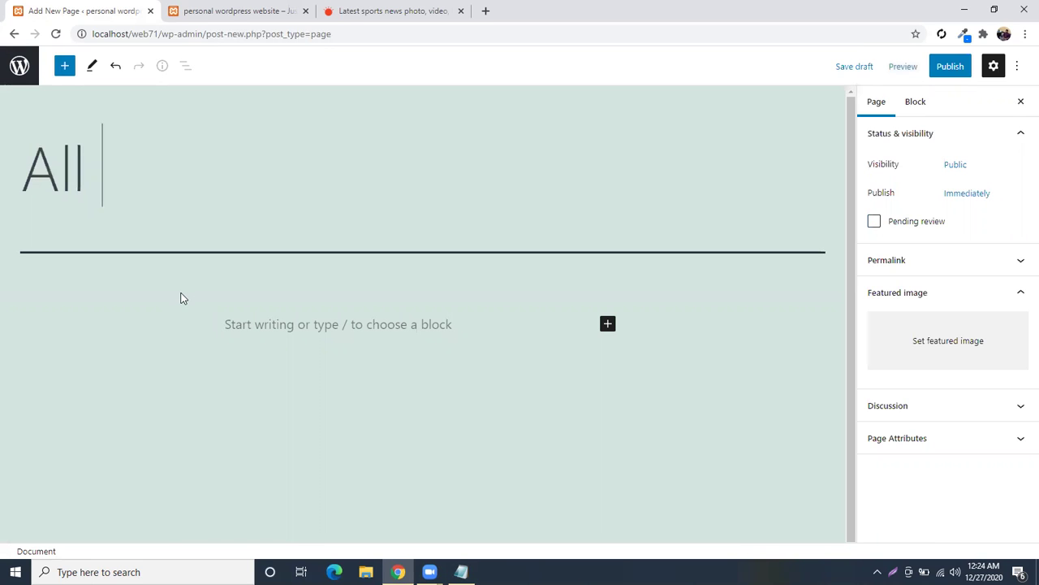
pyautogui.write(' Project')
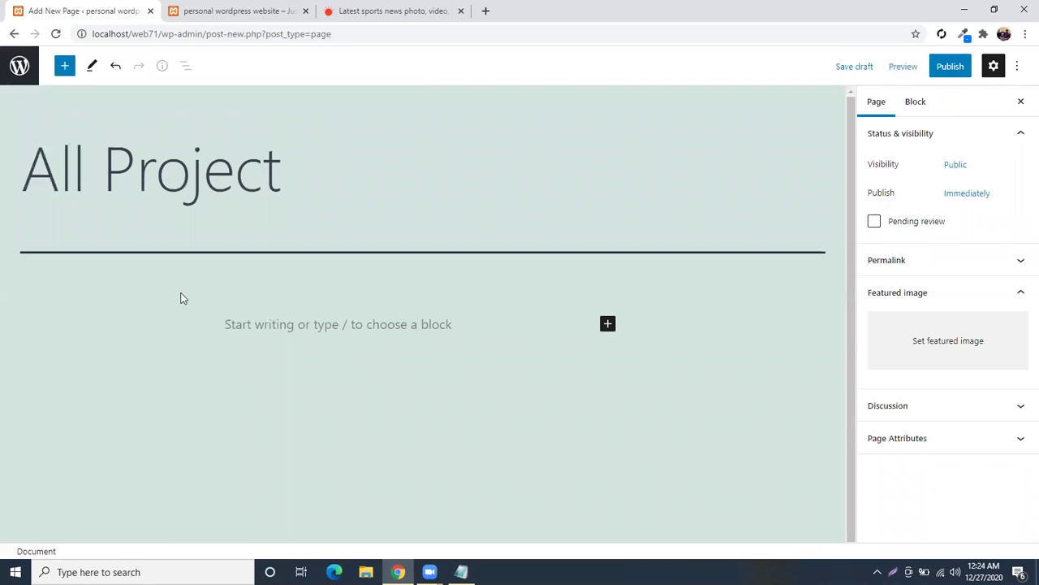
pyautogui.click(950, 65)
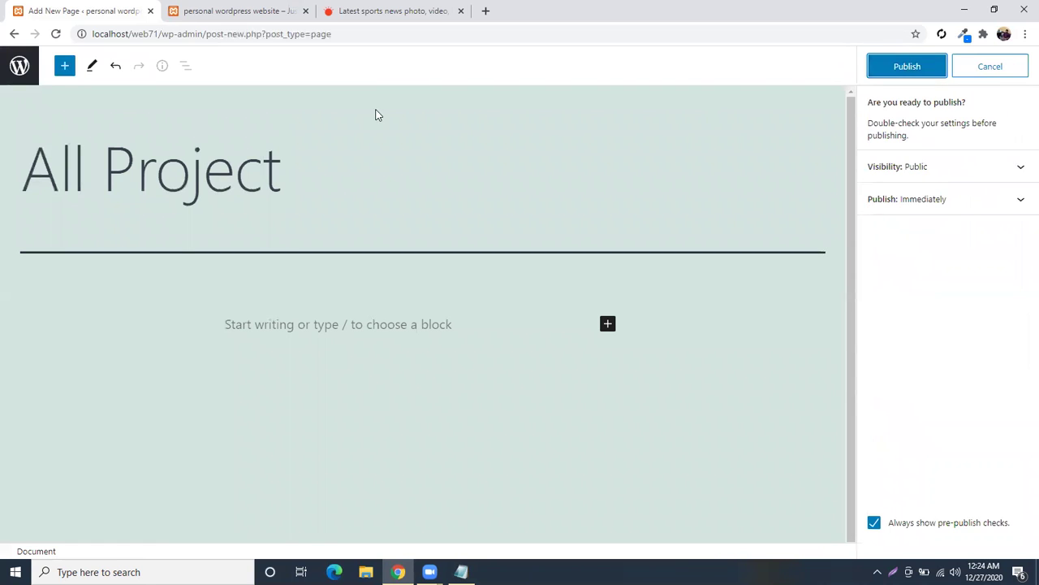
pyautogui.click(893, 70)
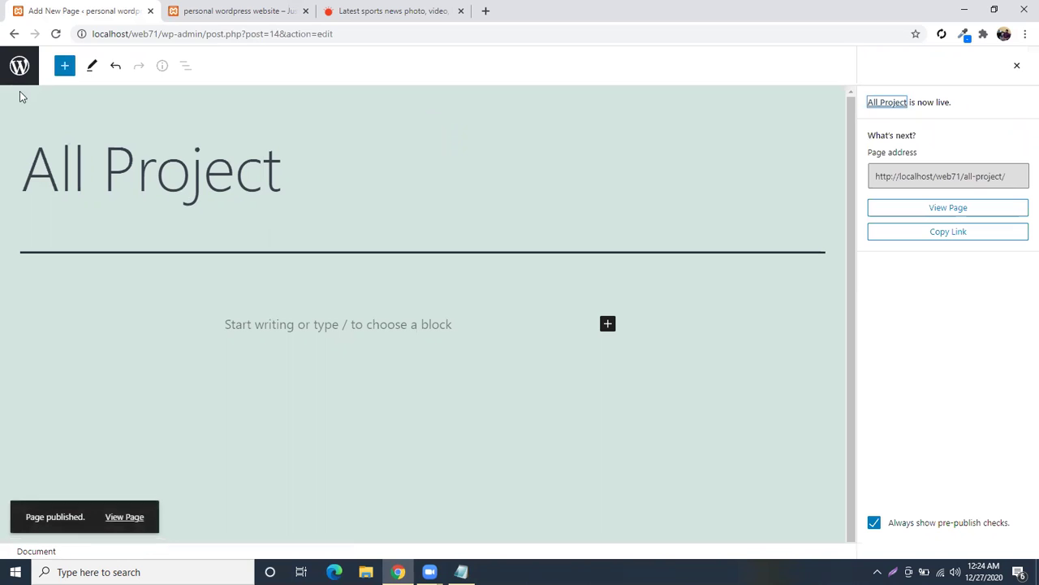
# - Return to the pages list and move the Privacy Policy and Sample Page pages to the trash
pyautogui.click(20, 65)
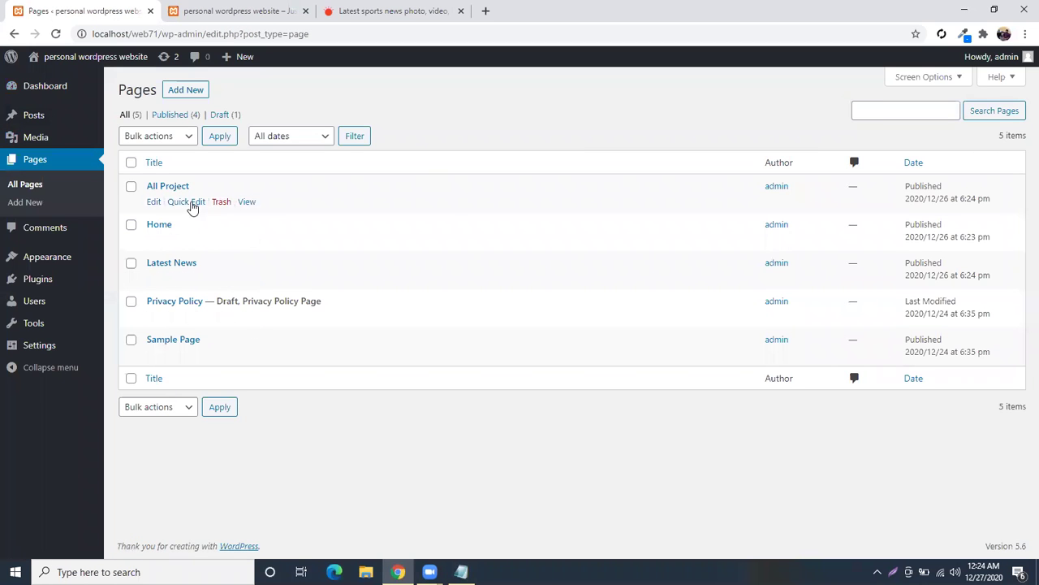
pyautogui.click(29, 190)
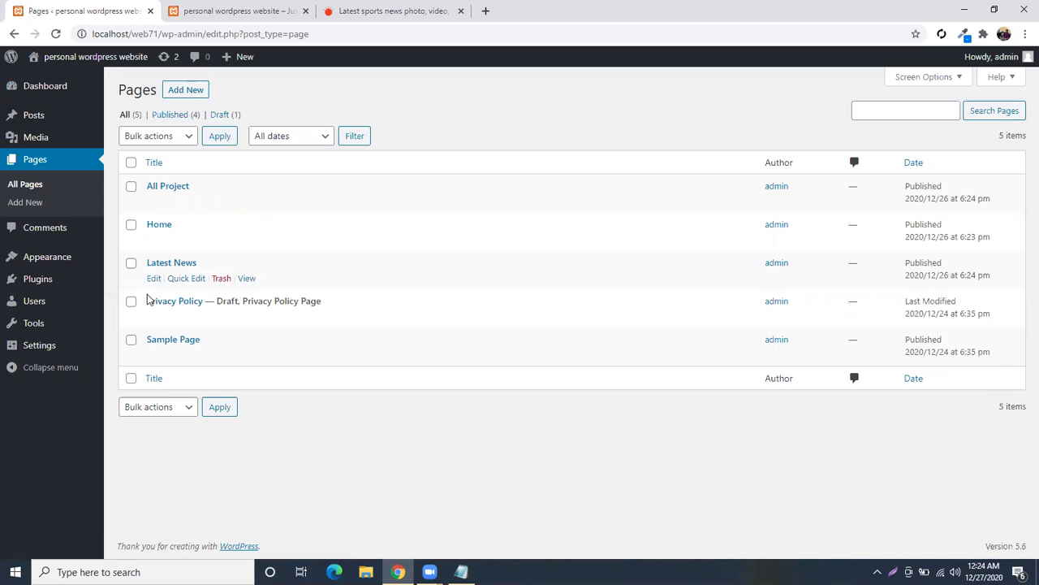
pyautogui.click(134, 341)
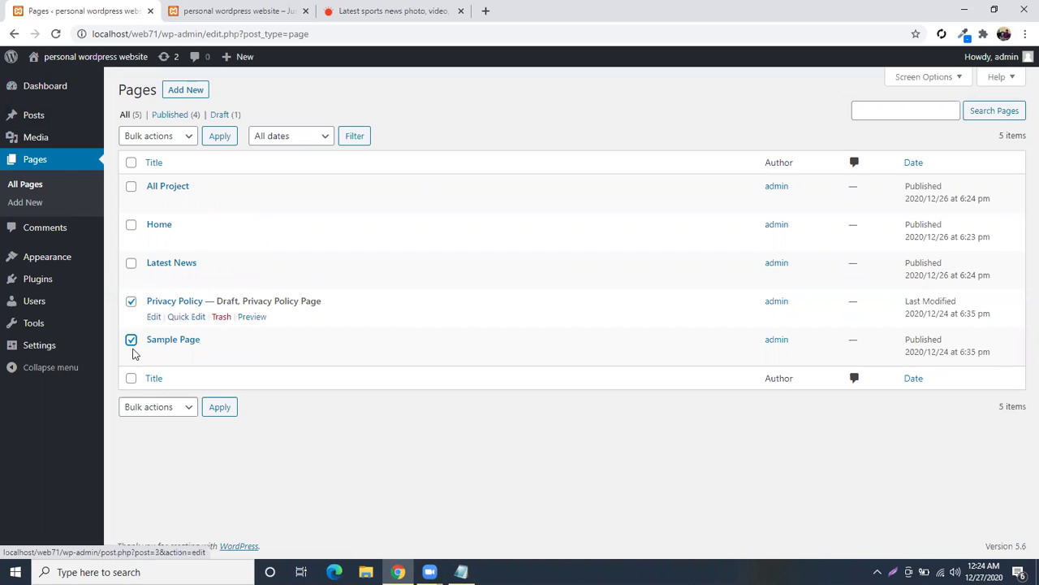
pyautogui.click(132, 302)
pyautogui.click(132, 303)
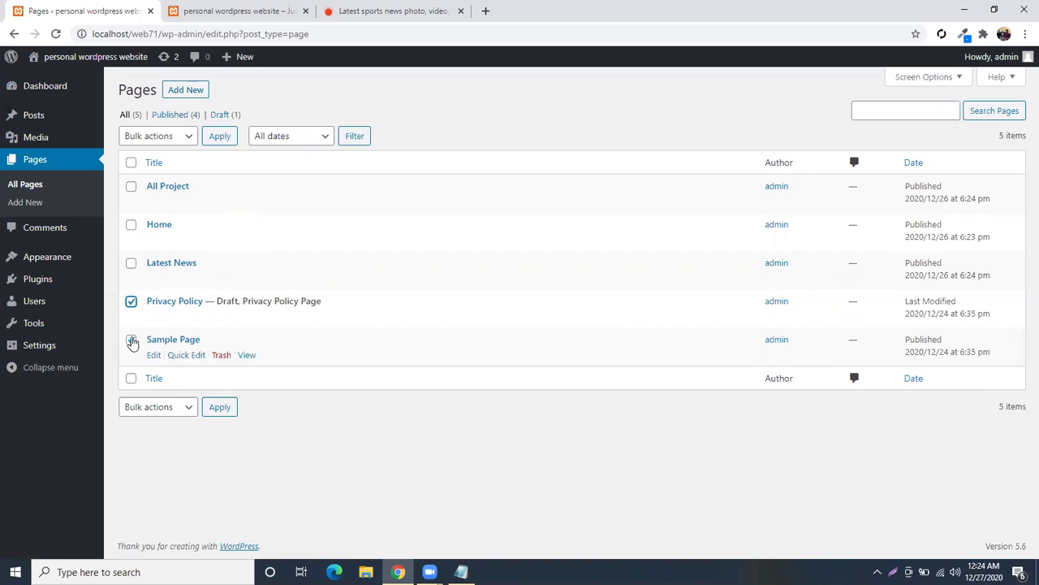
pyautogui.click(189, 139)
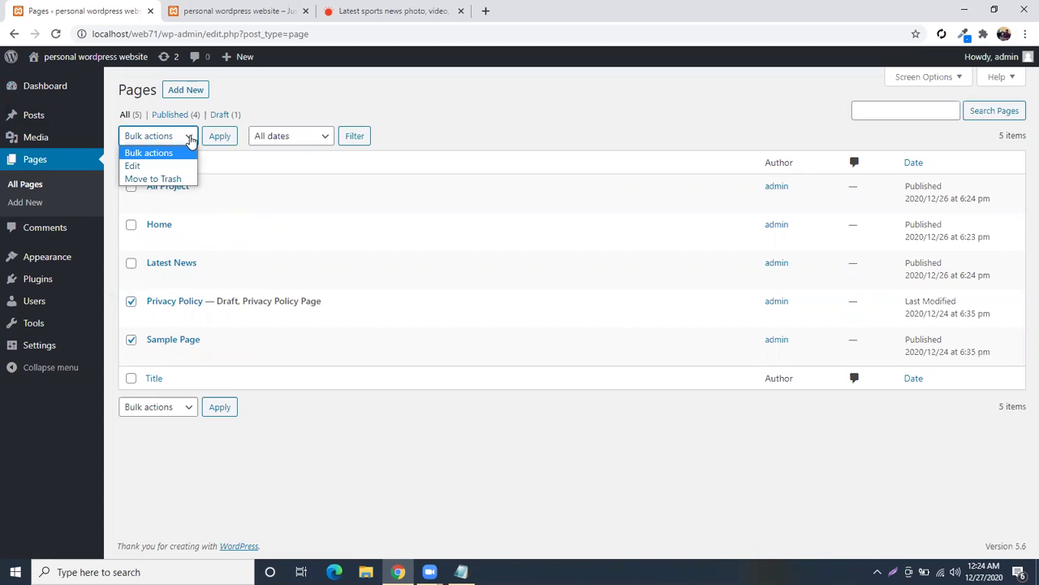
pyautogui.click(176, 180)
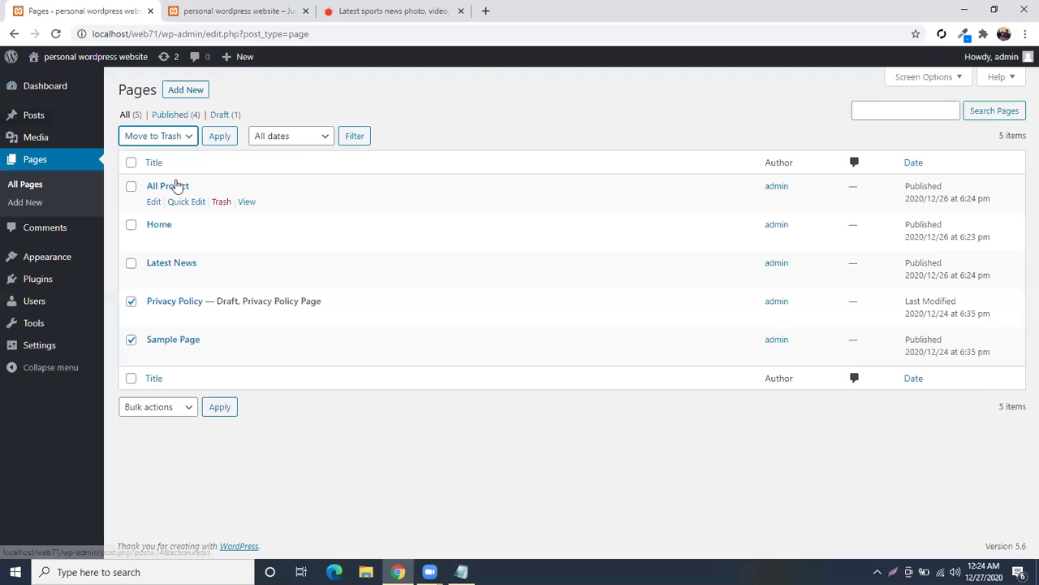
pyautogui.click(216, 139)
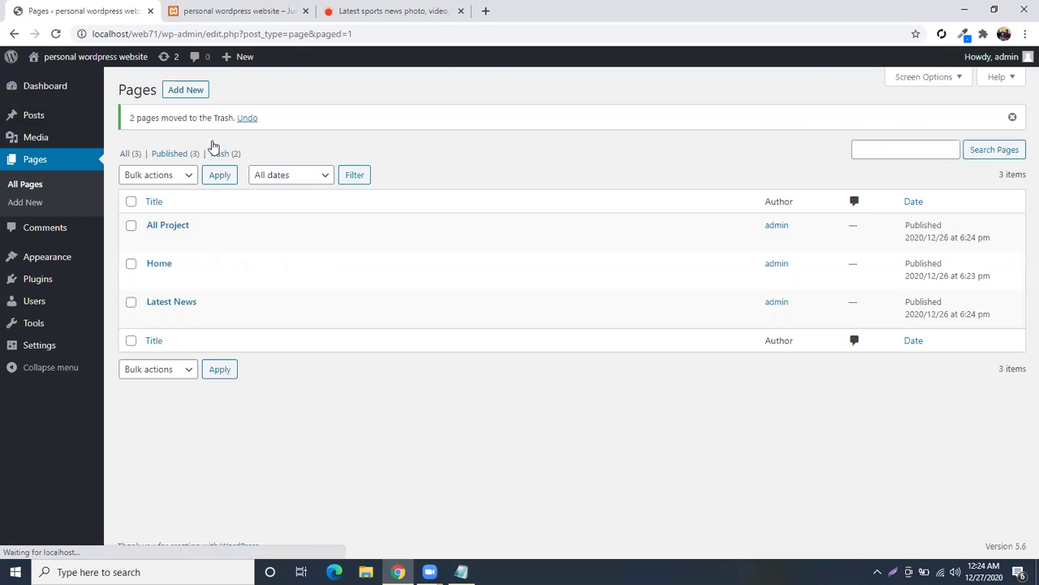
# - Permanently delete the Privacy Policy and Sample Page pages from the trash, and return to the list of all pages
pyautogui.click(231, 155)
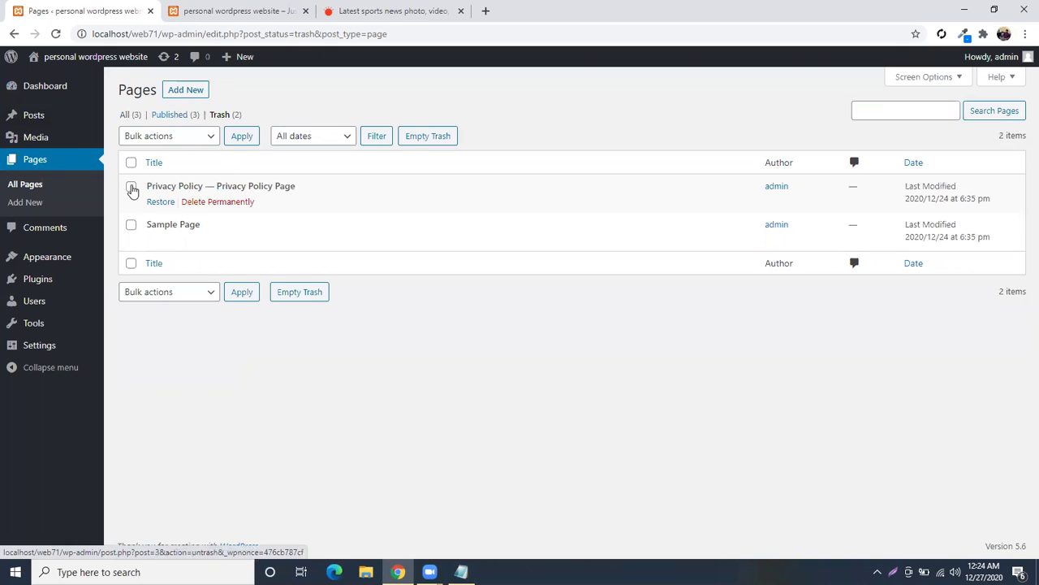
pyautogui.click(131, 186)
pyautogui.click(131, 224)
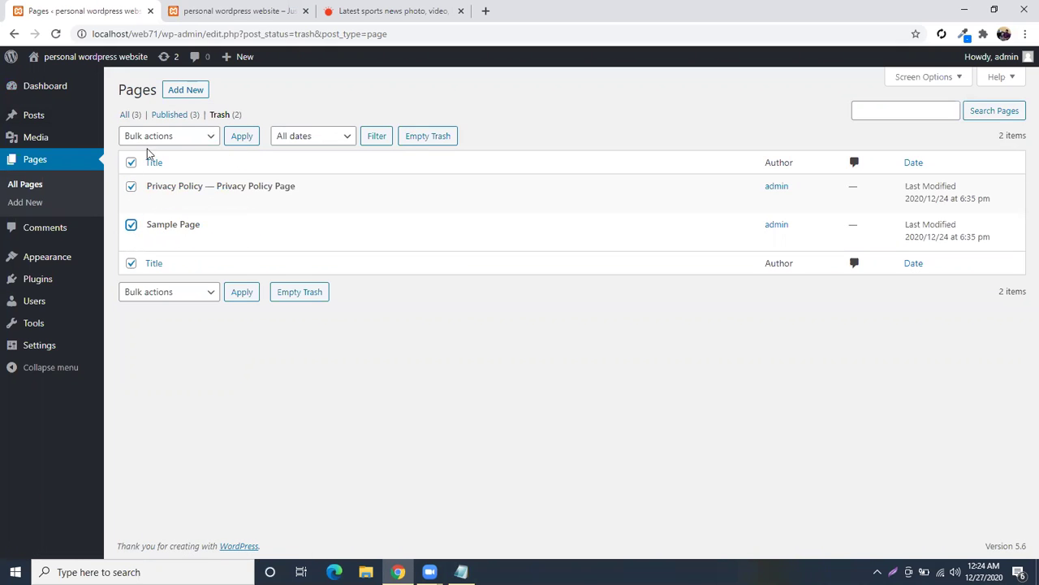
pyautogui.click(195, 142)
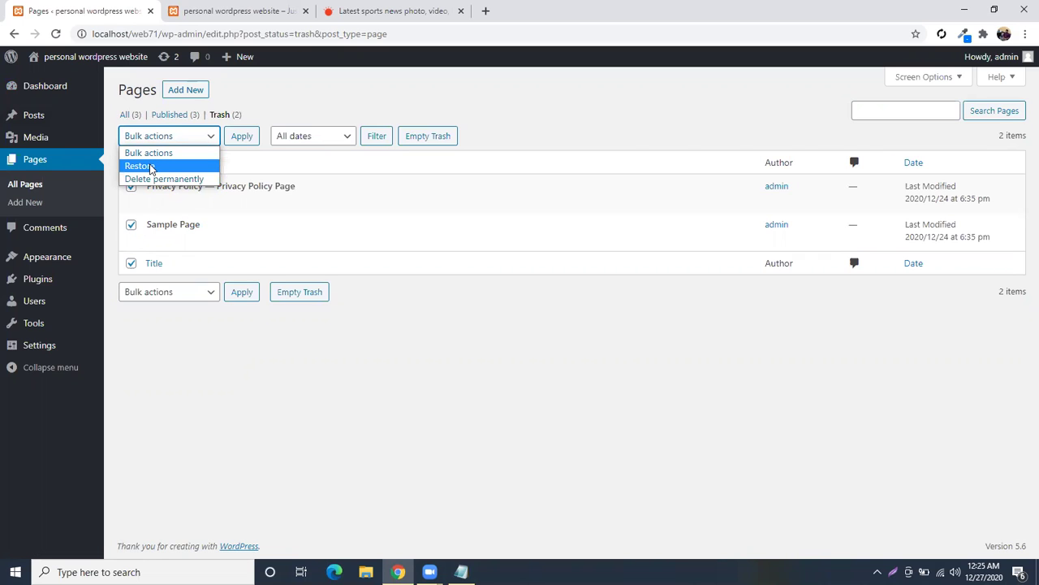
pyautogui.click(193, 178)
pyautogui.click(242, 137)
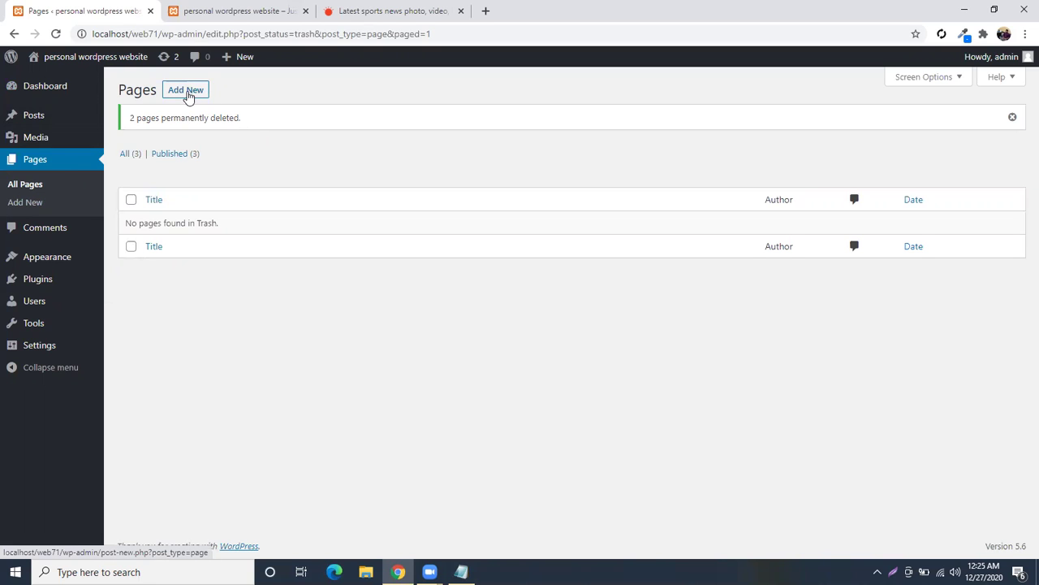
pyautogui.click(18, 187)
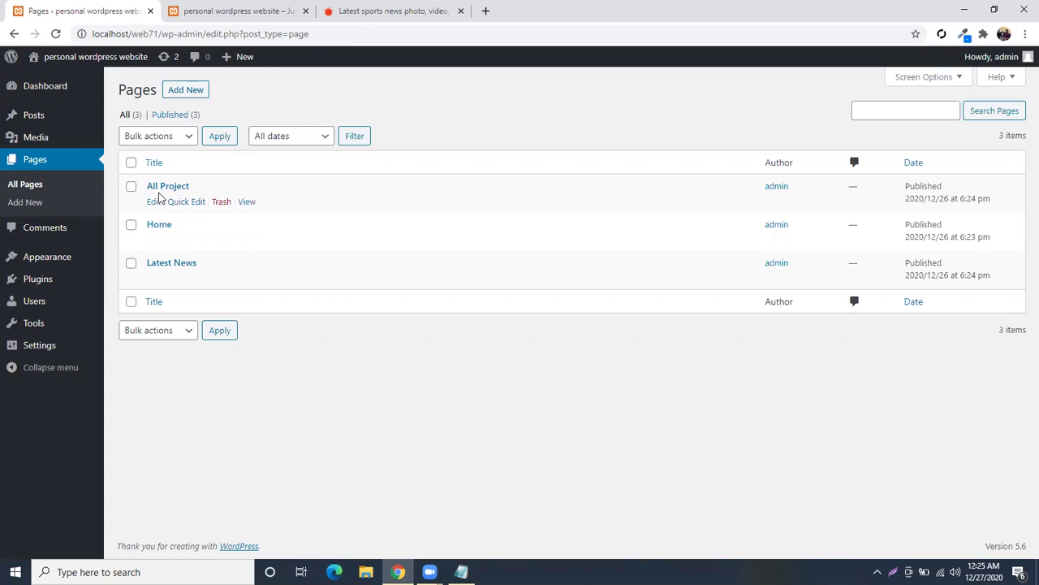
# - Open the comments list, bring up the reply form for the comment on "Hello world!", and cancel it
pyautogui.click(46, 236)
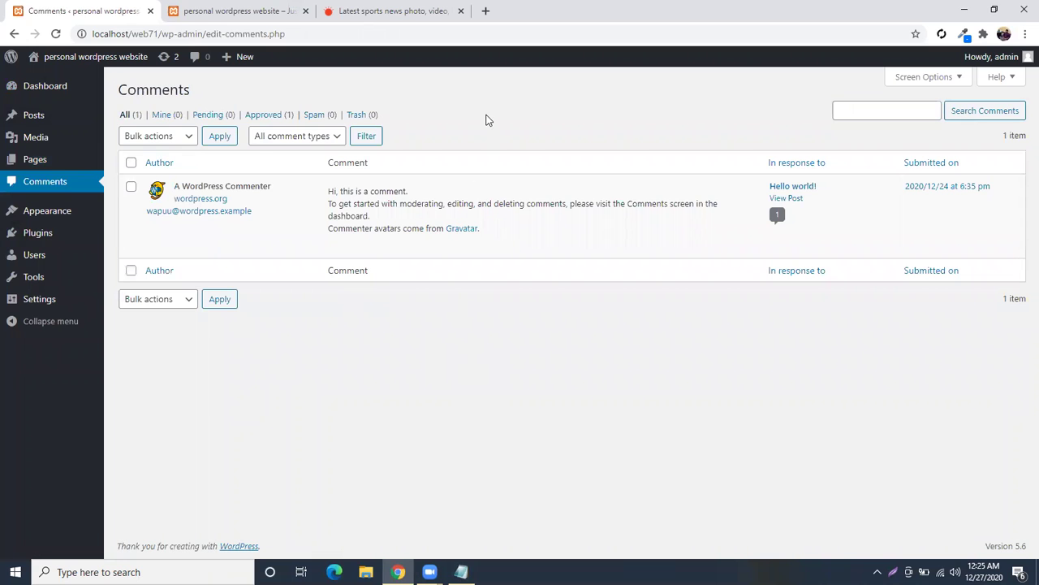
pyautogui.click(235, 10)
pyautogui.click(93, 10)
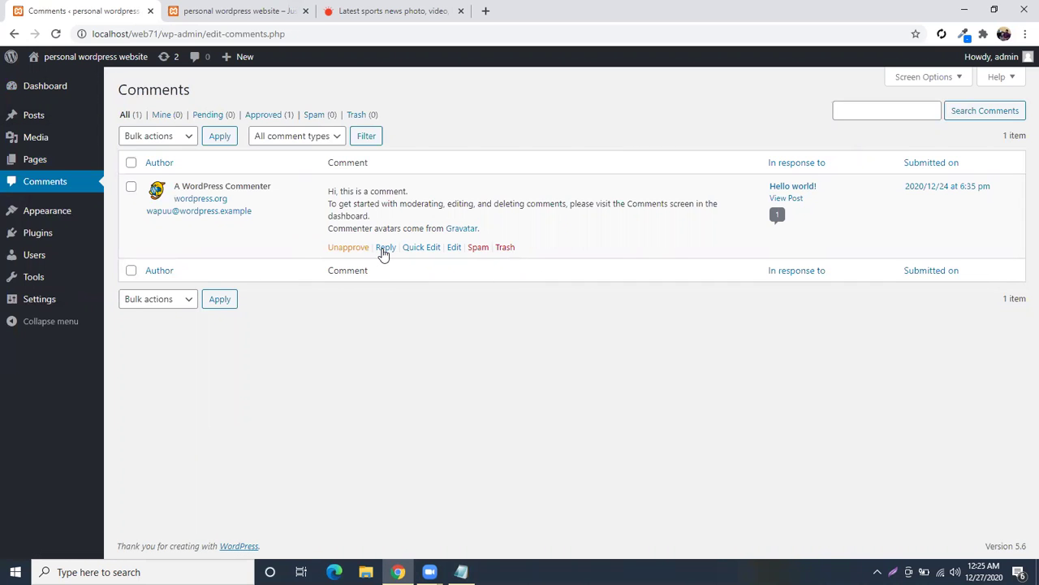
pyautogui.click(385, 248)
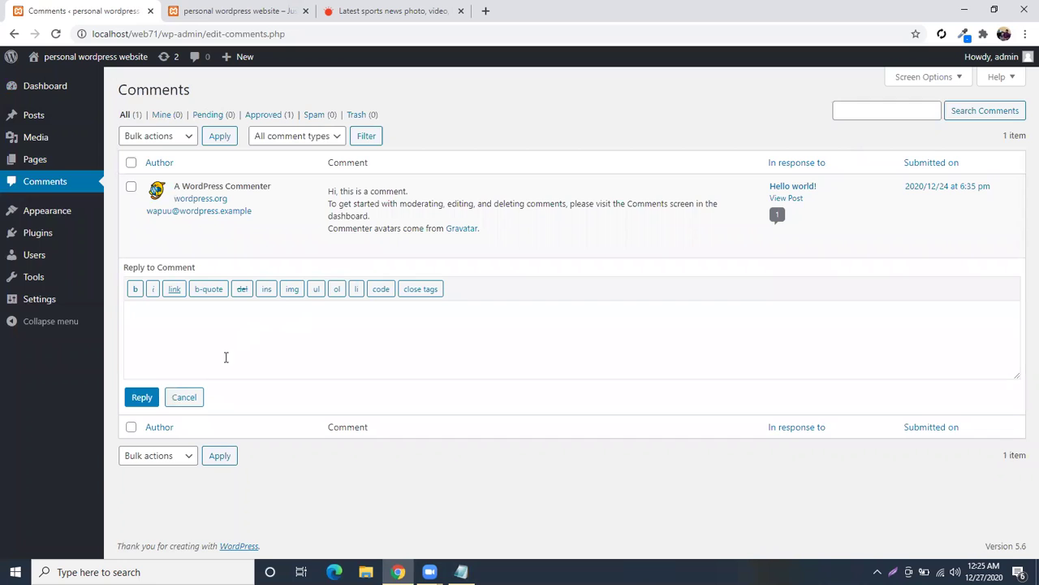
pyautogui.click(185, 398)
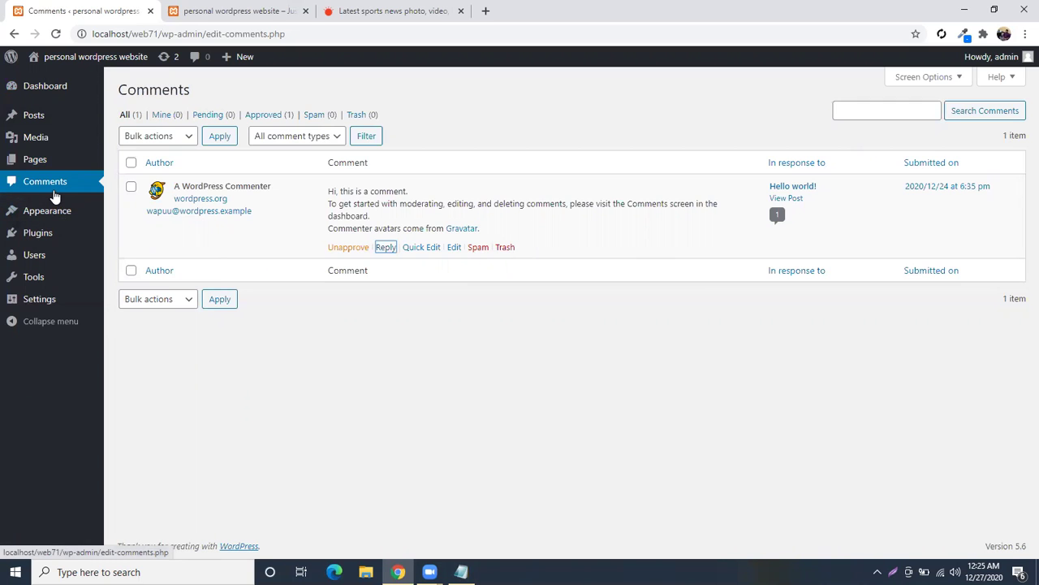
# - Examine the header and posts on the site's front page, and return to the comments list with the Appearance options shown
pyautogui.moveTo(47, 224)
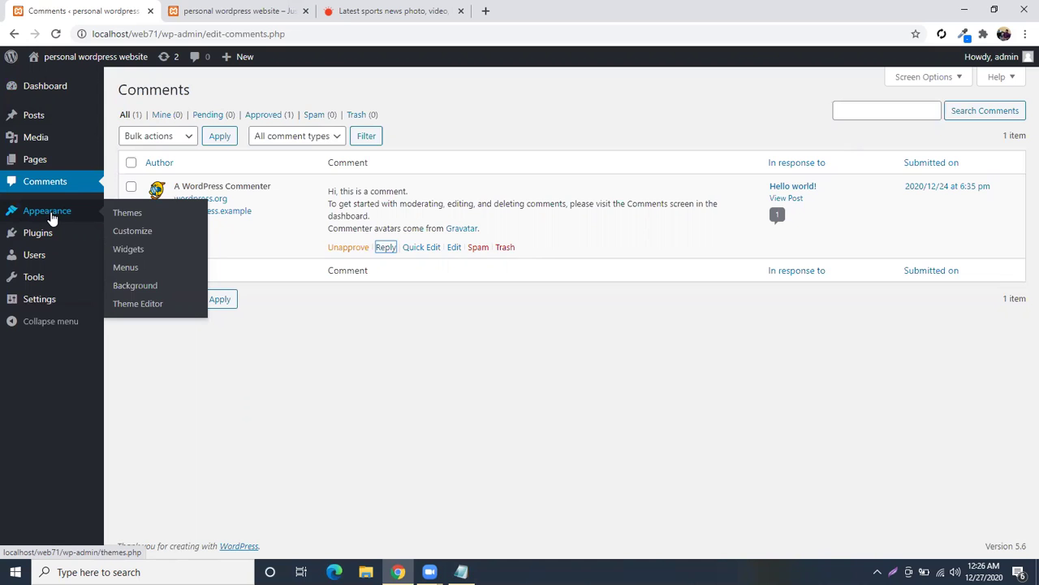
pyautogui.click(234, 12)
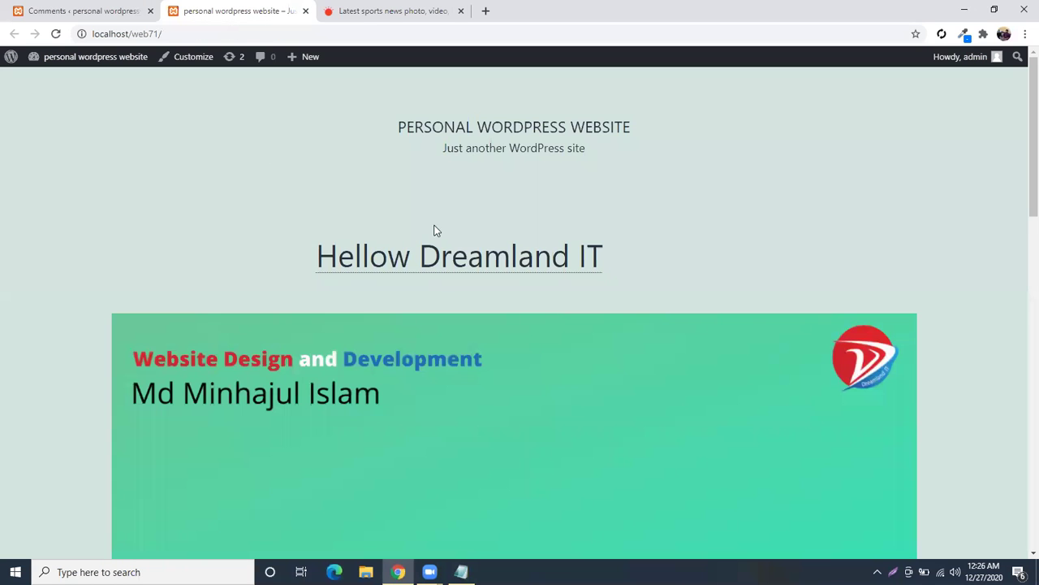
pyautogui.scroll(-4, 336, 249)
pyautogui.scroll(4, 336, 248)
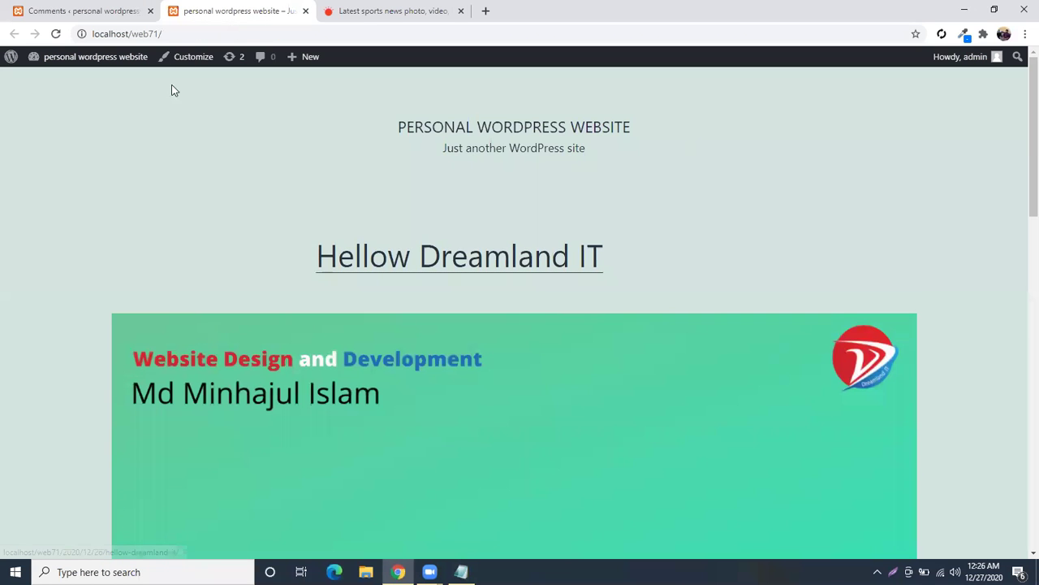
pyautogui.click(106, 13)
pyautogui.click(179, 11)
pyautogui.scroll(-2, 578, 256)
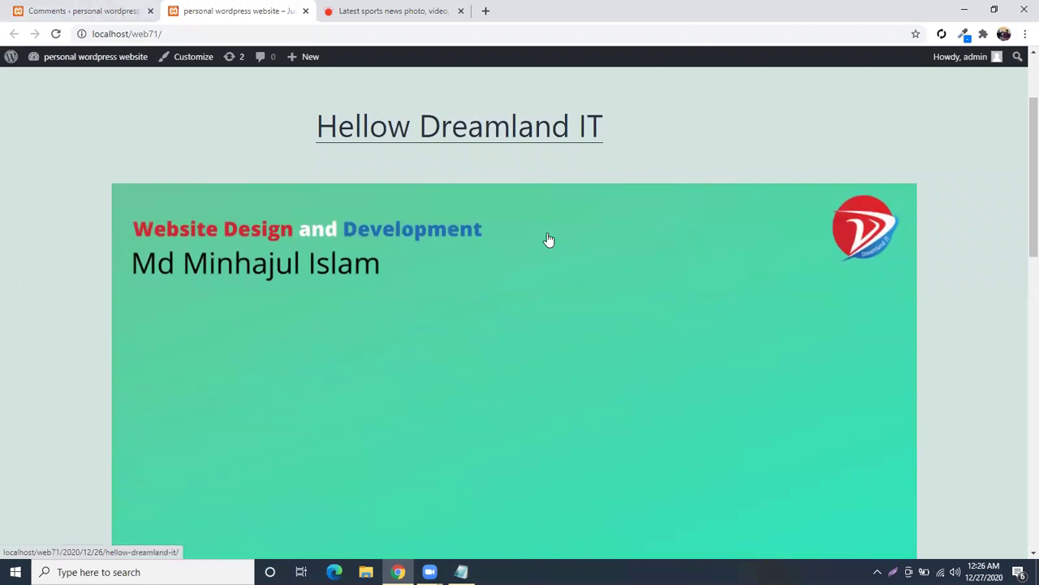
pyautogui.scroll(-5, 549, 238)
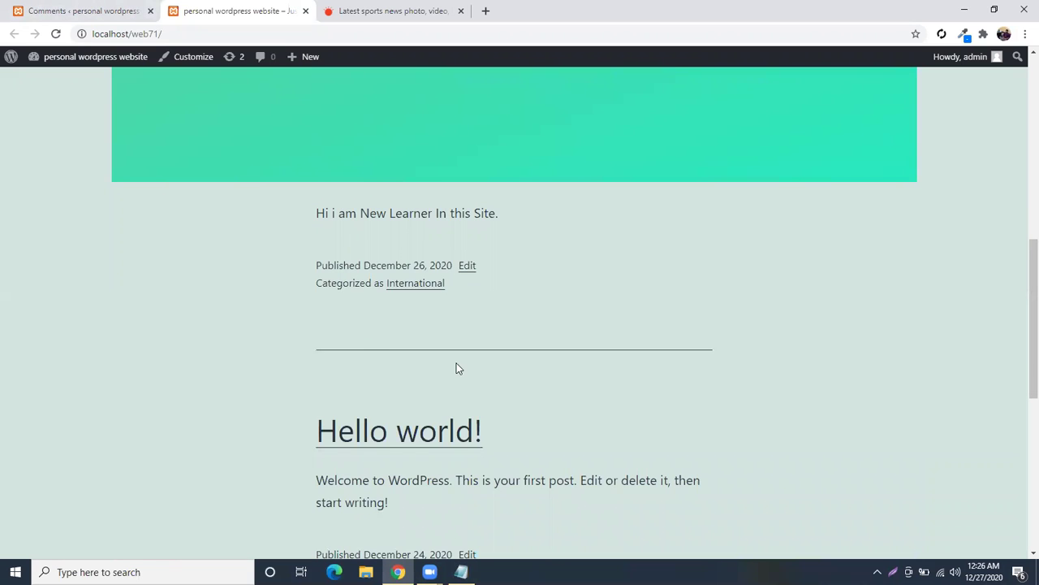
pyautogui.click(90, 11)
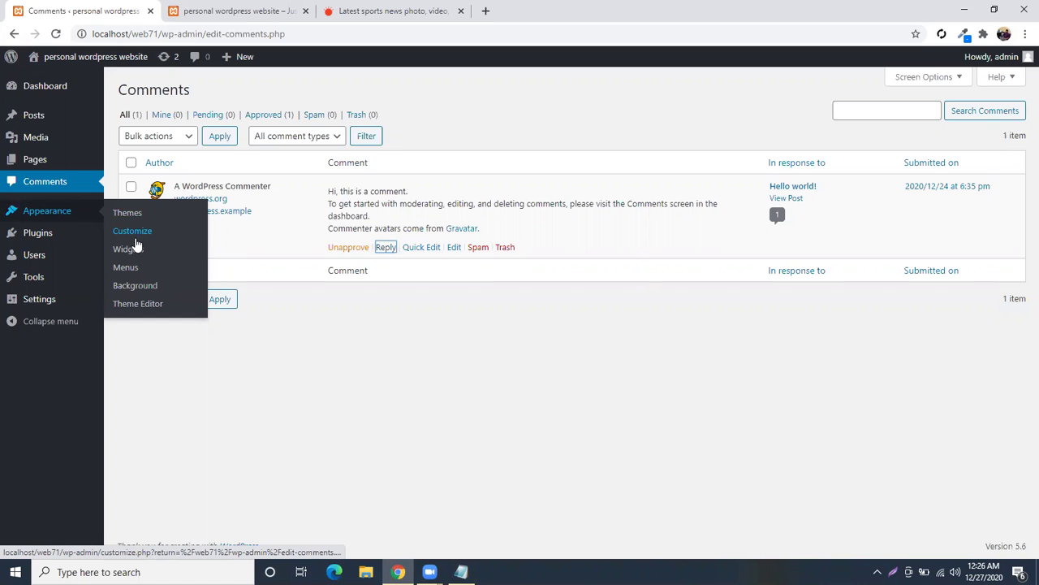
# - Examine the front page down to its footer widgets, and return to the Appearance options in the admin
pyautogui.click(232, 11)
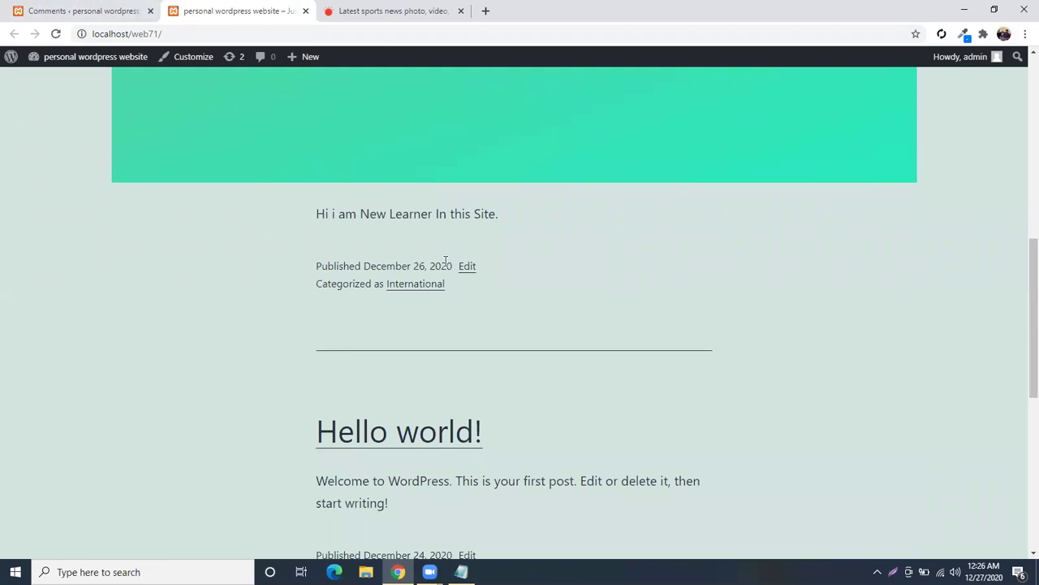
pyautogui.scroll(5, 467, 266)
pyautogui.scroll(3, 395, 144)
pyautogui.scroll(-10, 509, 236)
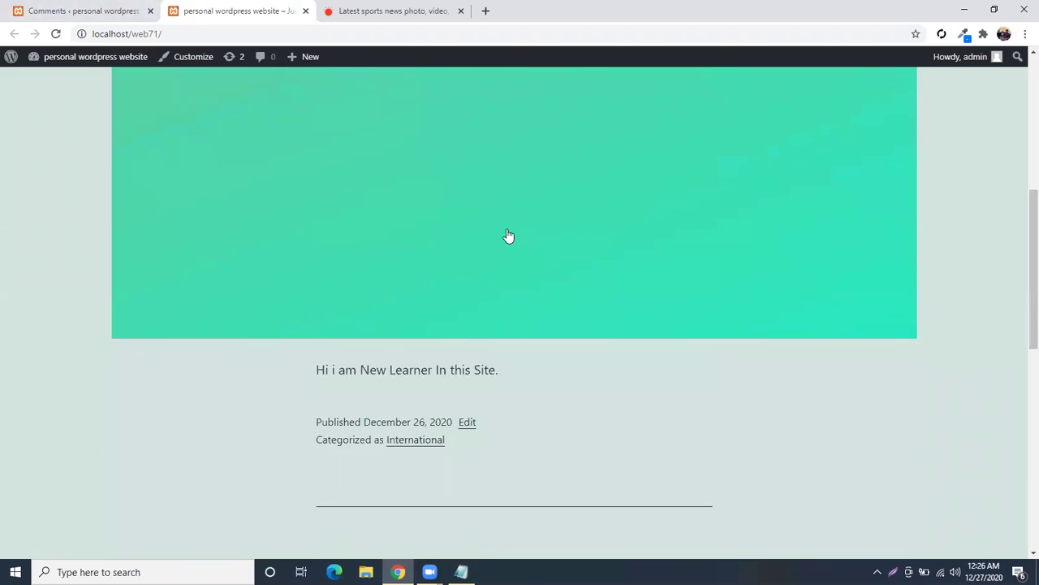
pyautogui.scroll(-3, 460, 238)
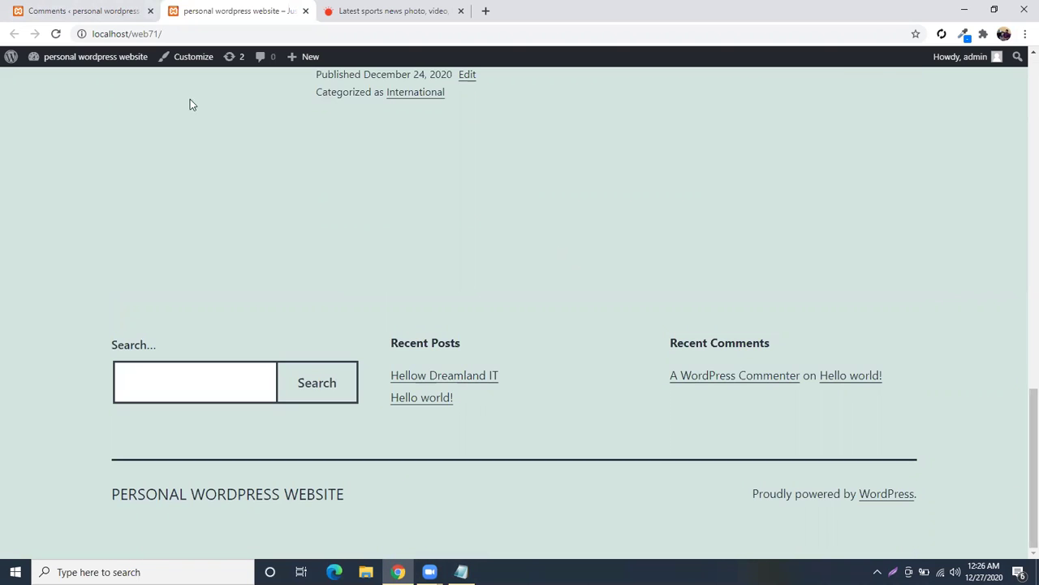
pyautogui.click(77, 11)
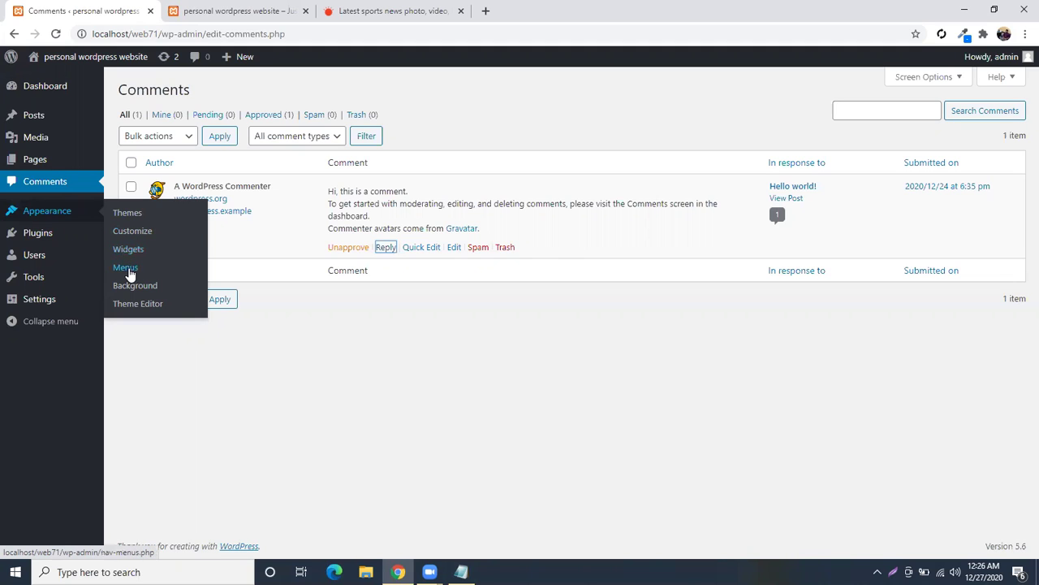
# - Examine the navigation menu of the prothomalo.com sports page for comparison, and return to the admin to view the Plugins options
pyautogui.click(388, 11)
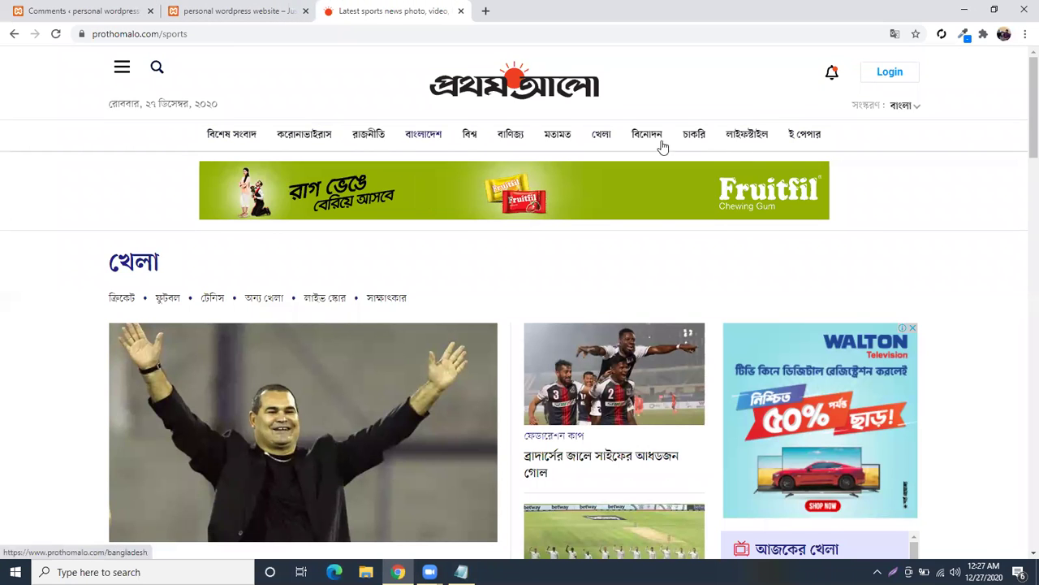
pyautogui.click(91, 9)
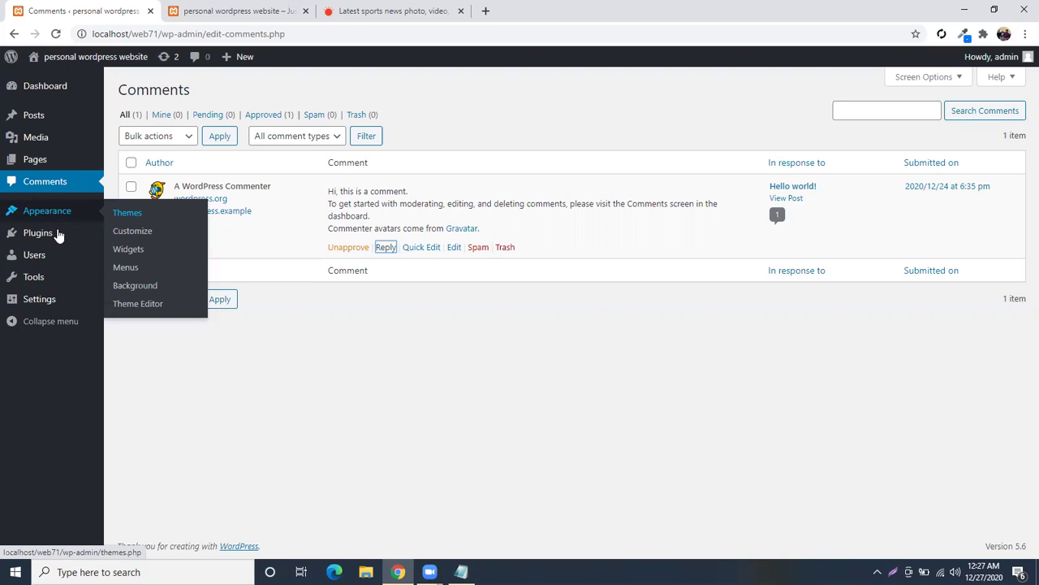
pyautogui.moveTo(39, 237)
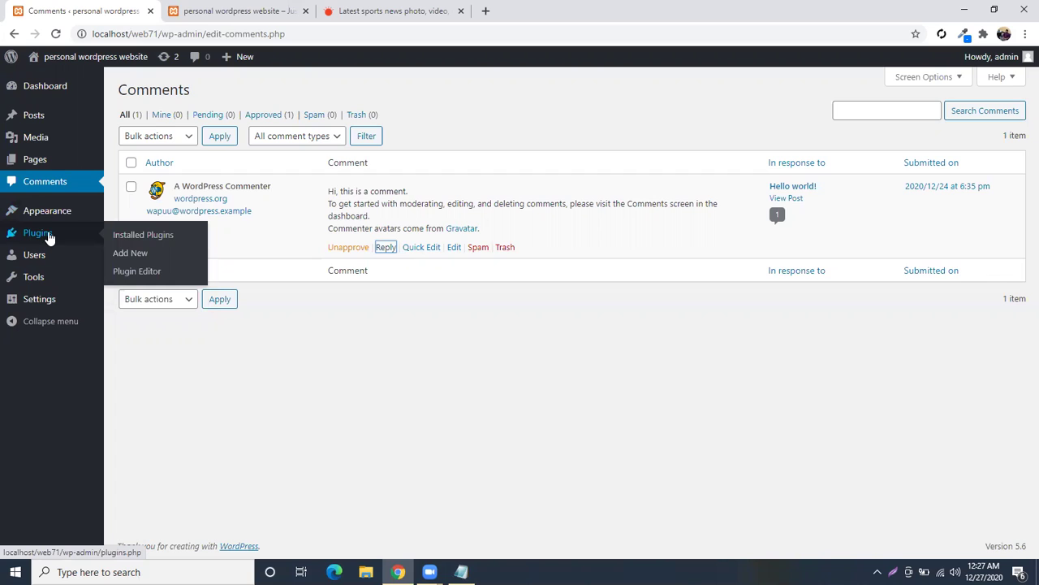